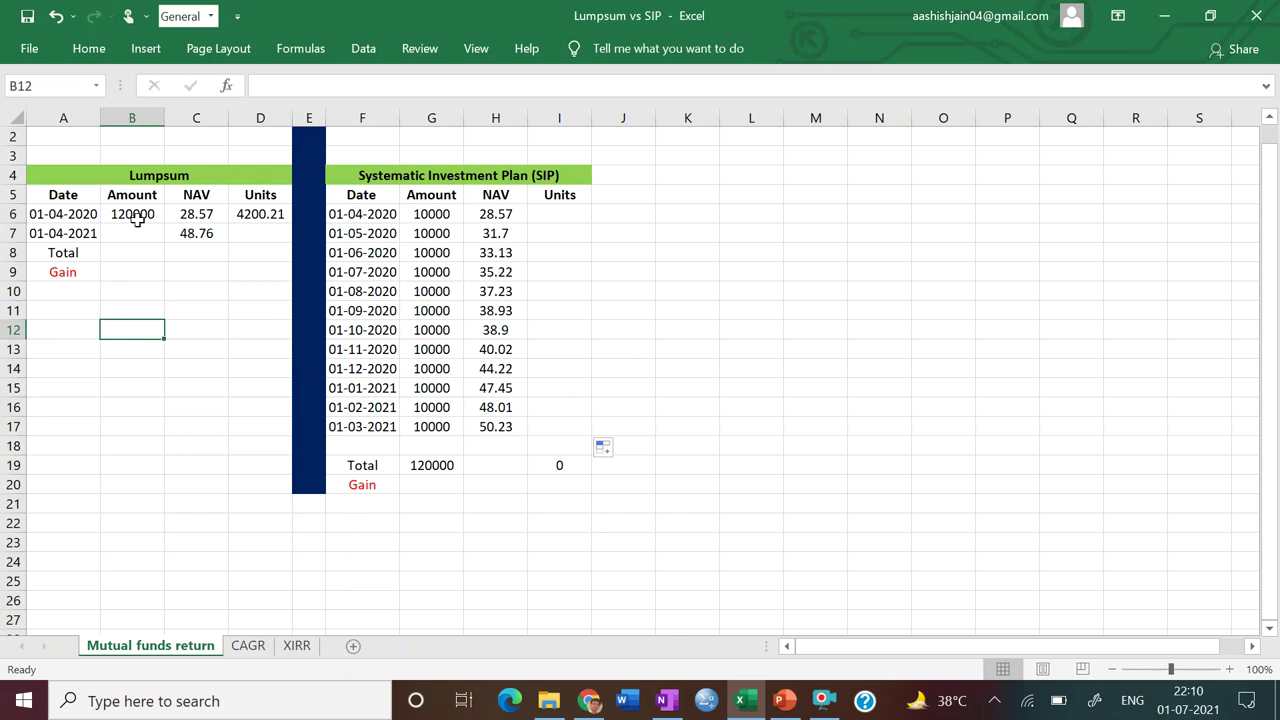
- Calculate the Lumpsum total in C8 as purchased units times the 01-04-2021 NAV, using =D6*C7
{"action": "left_click", "coordinate": [137, 220]}
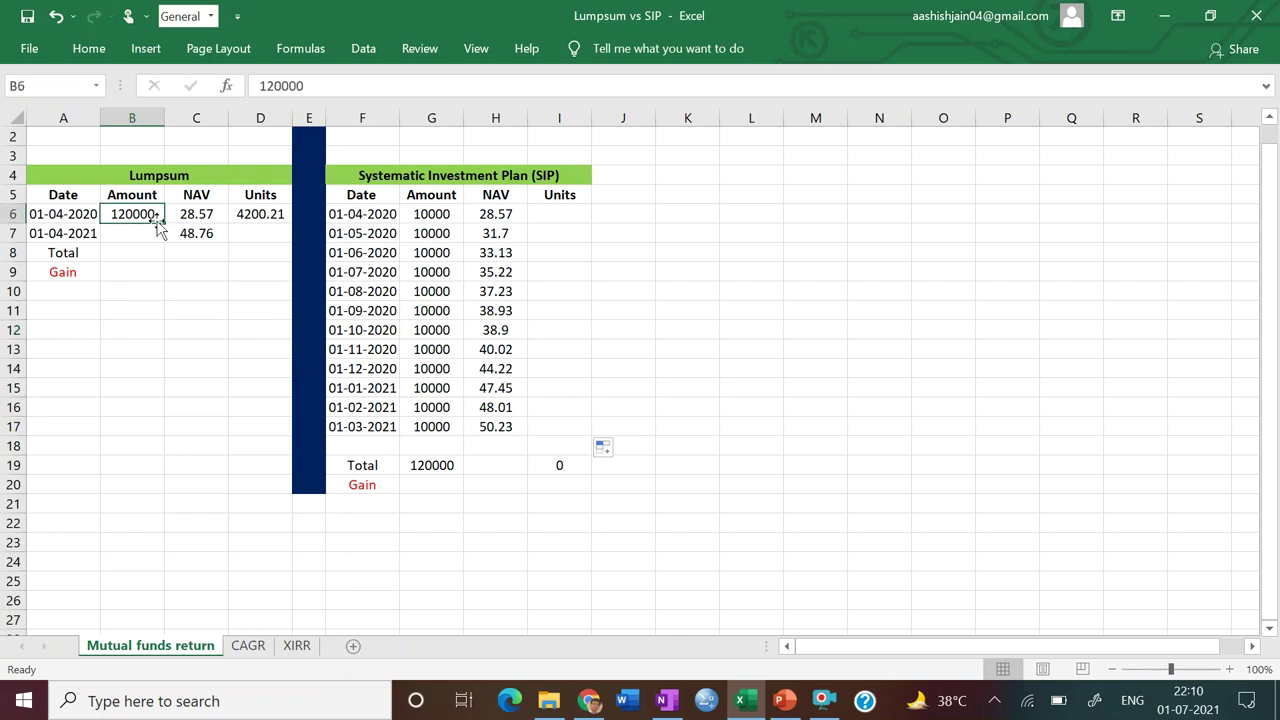
{"action": "left_click", "coordinate": [200, 220]}
{"action": "left_click", "coordinate": [260, 218]}
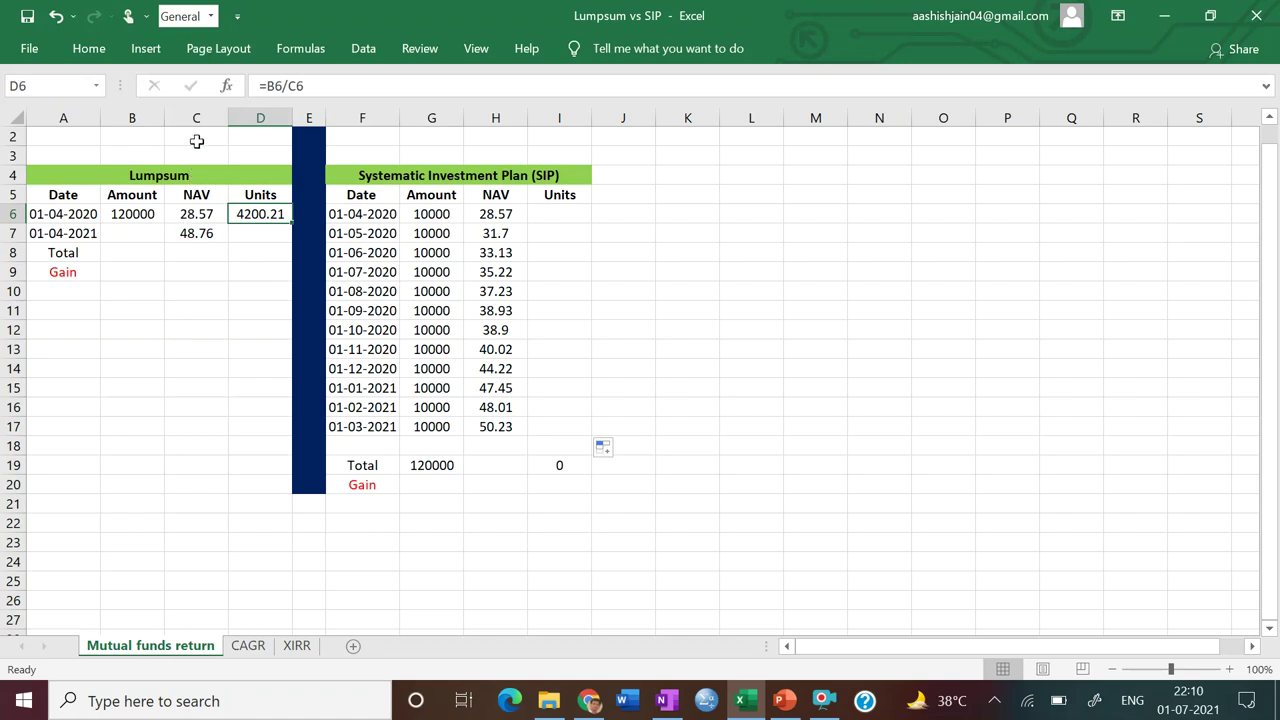
{"action": "left_click", "coordinate": [248, 285]}
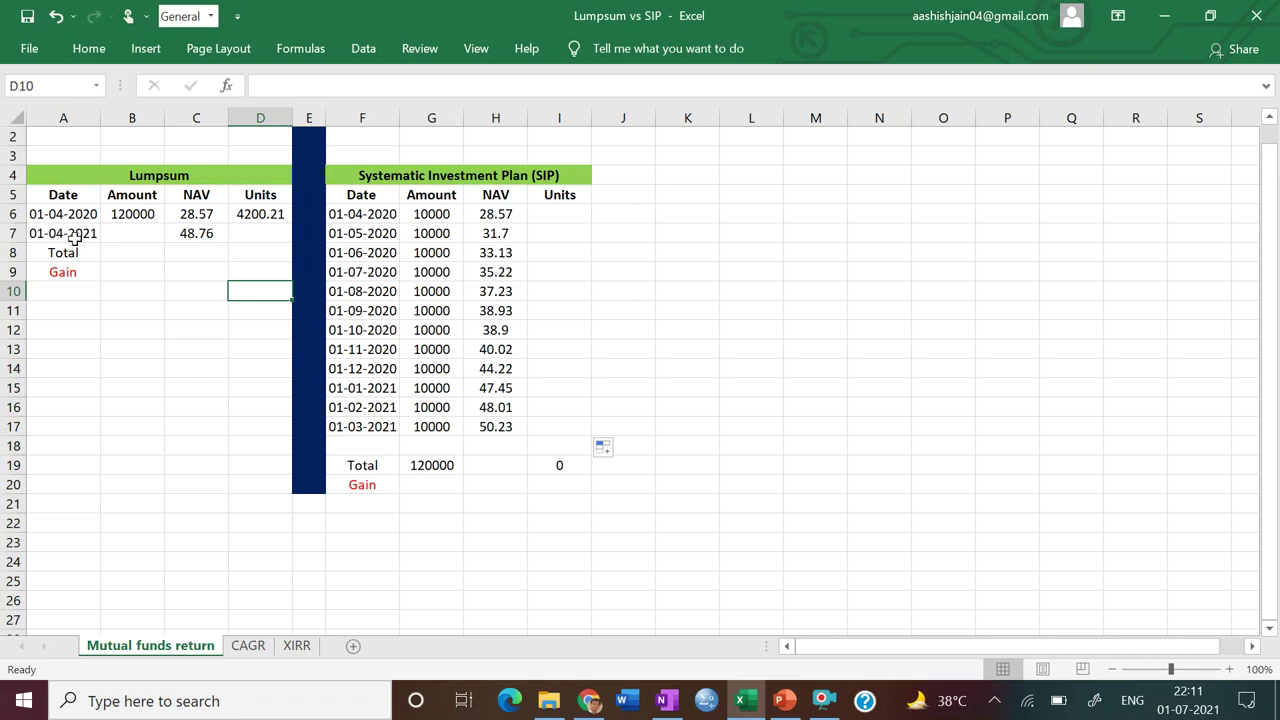
{"action": "left_click", "coordinate": [197, 252]}
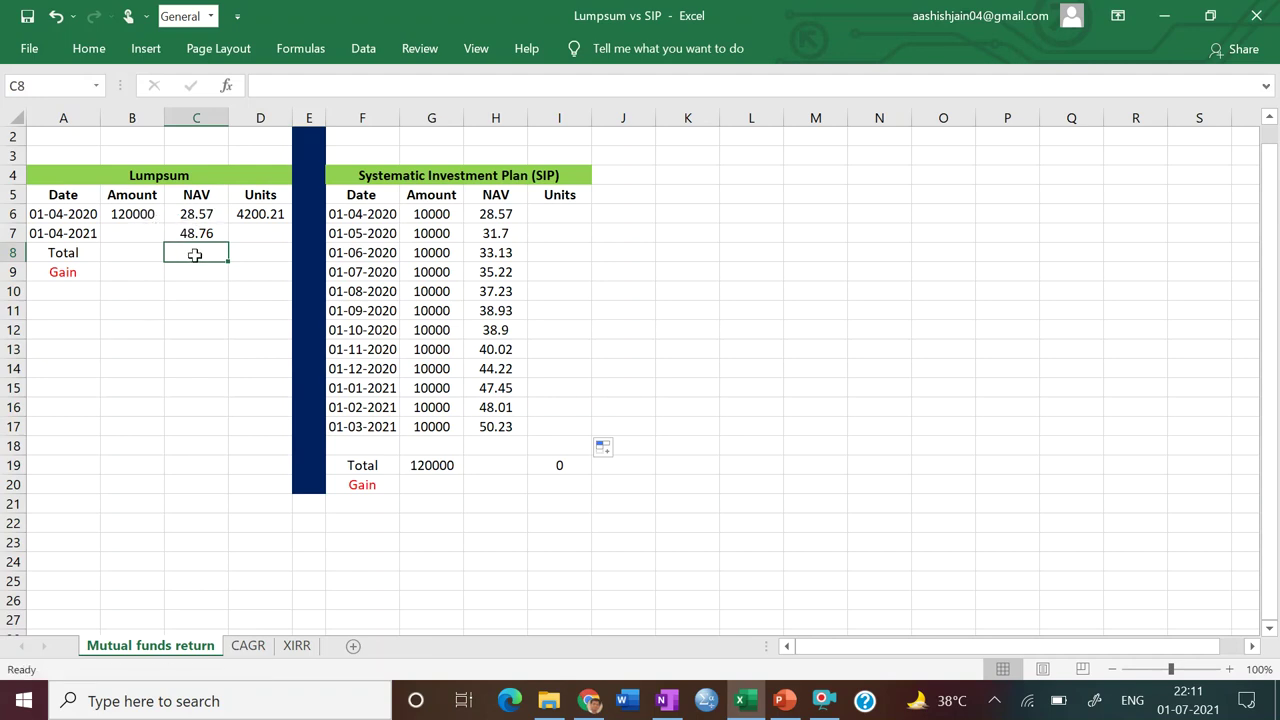
{"action": "type", "text": "="}
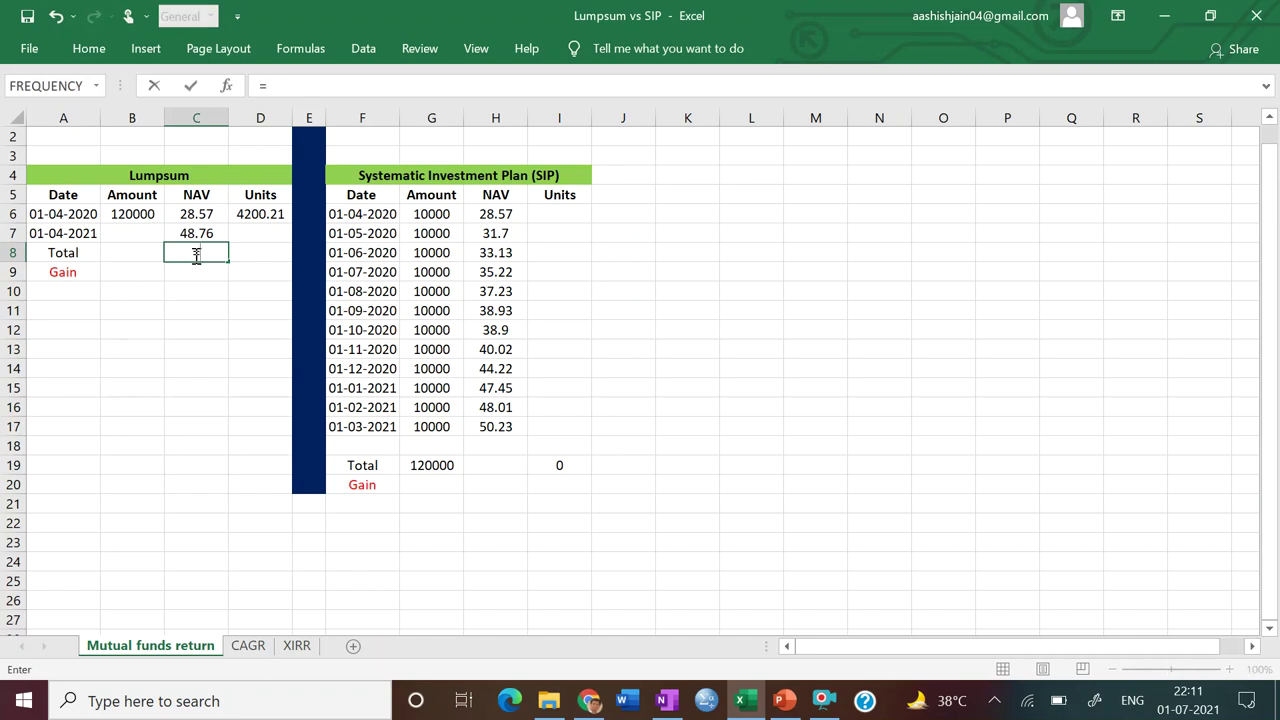
{"action": "left_click", "coordinate": [258, 214]}
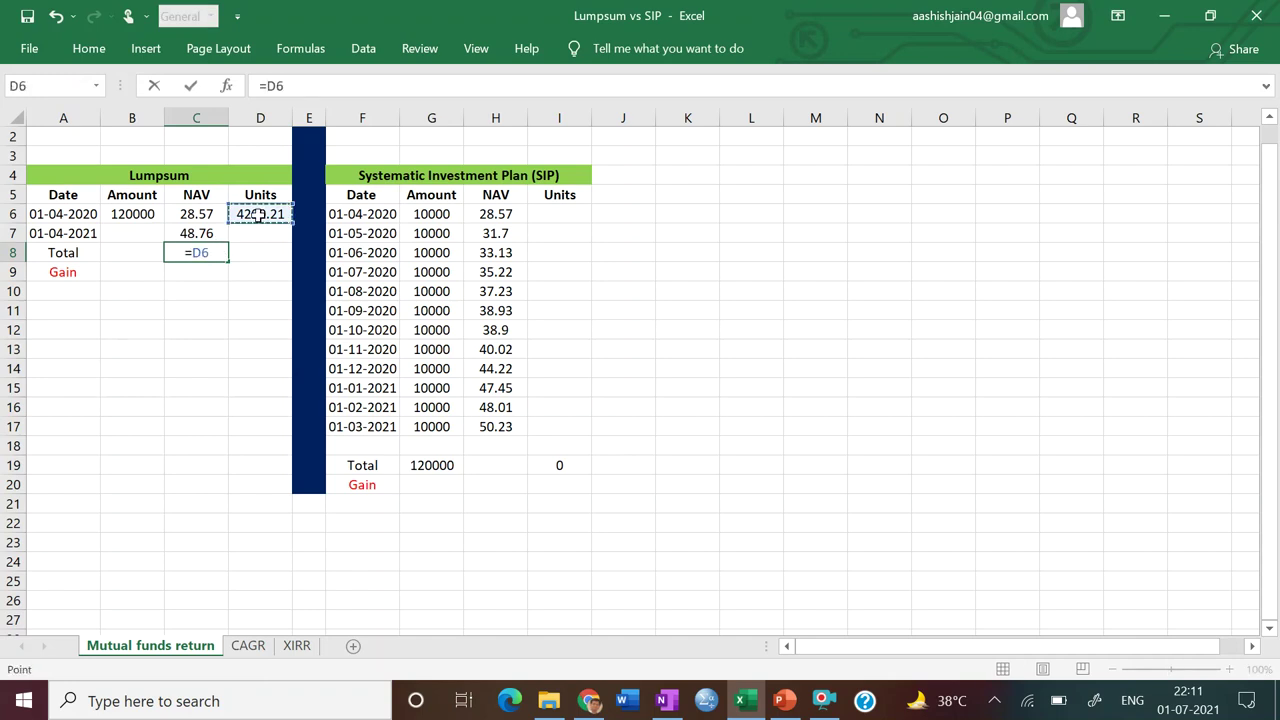
{"action": "type", "text": "*"}
{"action": "left_click", "coordinate": [205, 233]}
{"action": "key", "text": "Return"}
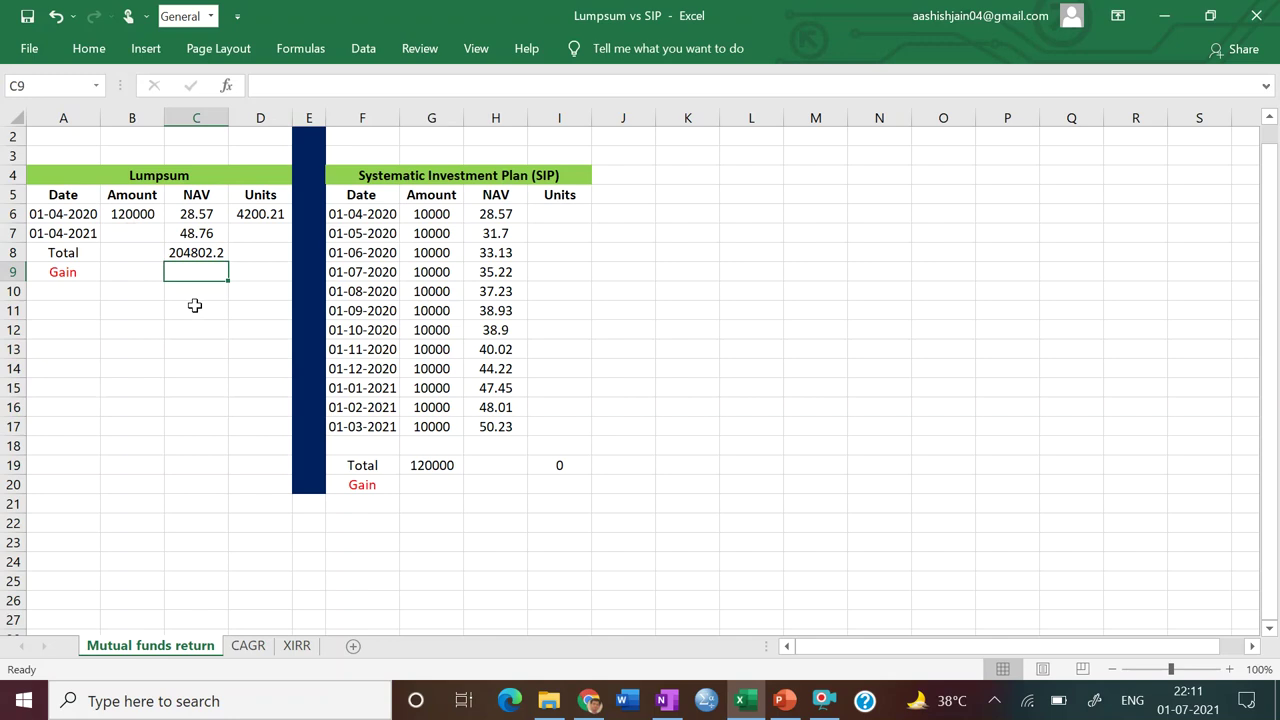
- Calculate the Lumpsum gain in C9 by subtracting the invested amount from the total, using =C8-B6
{"action": "type", "text": "="}
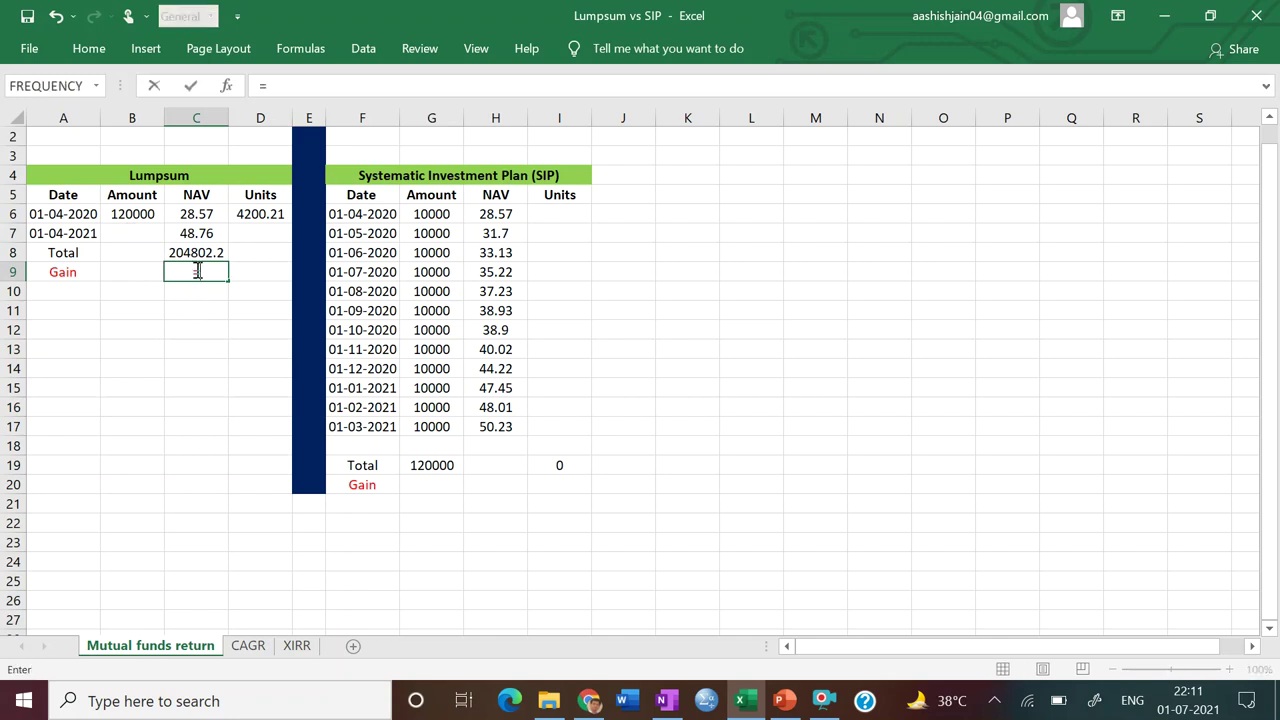
{"action": "left_click", "coordinate": [198, 254]}
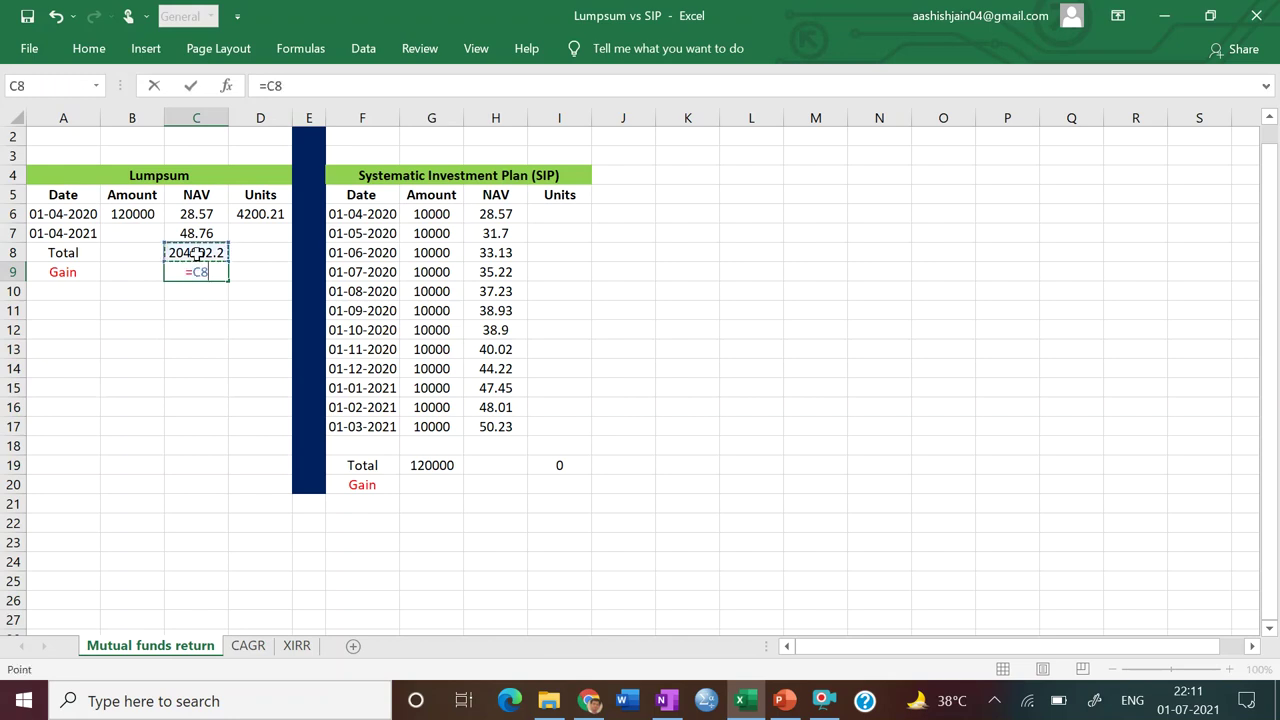
{"action": "type", "text": "-"}
{"action": "left_click", "coordinate": [143, 218]}
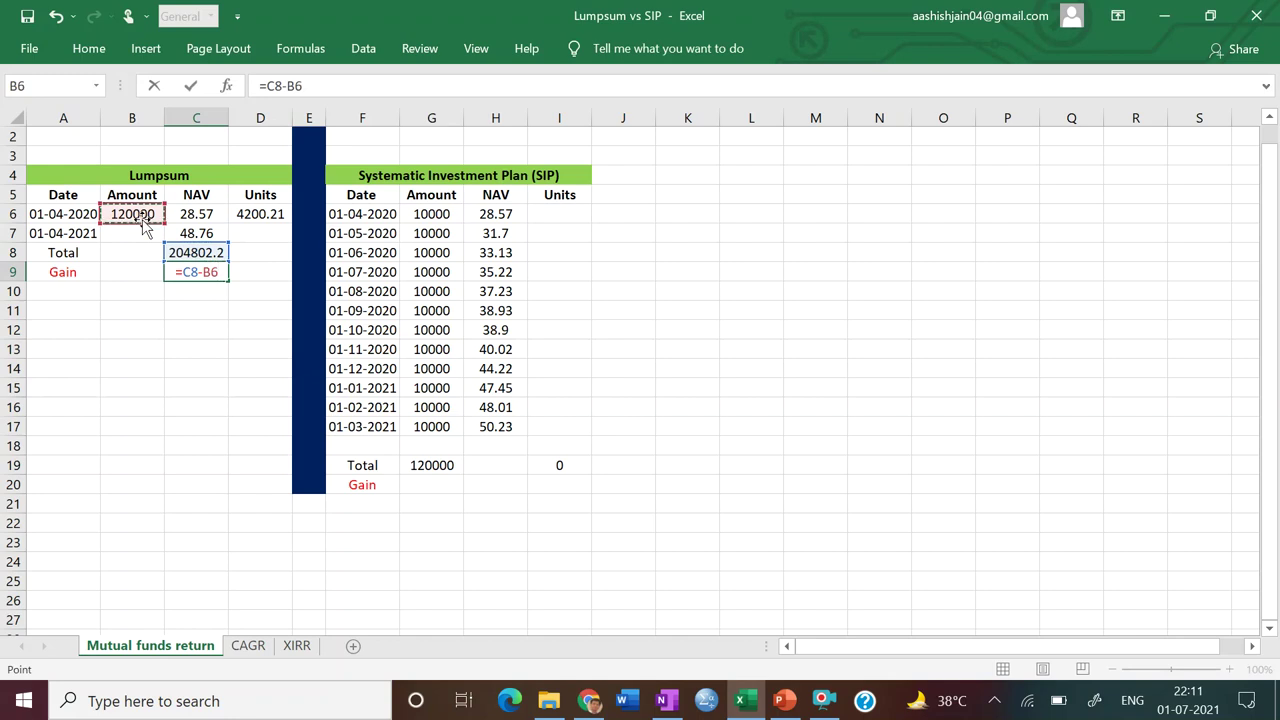
{"action": "key", "text": "Return"}
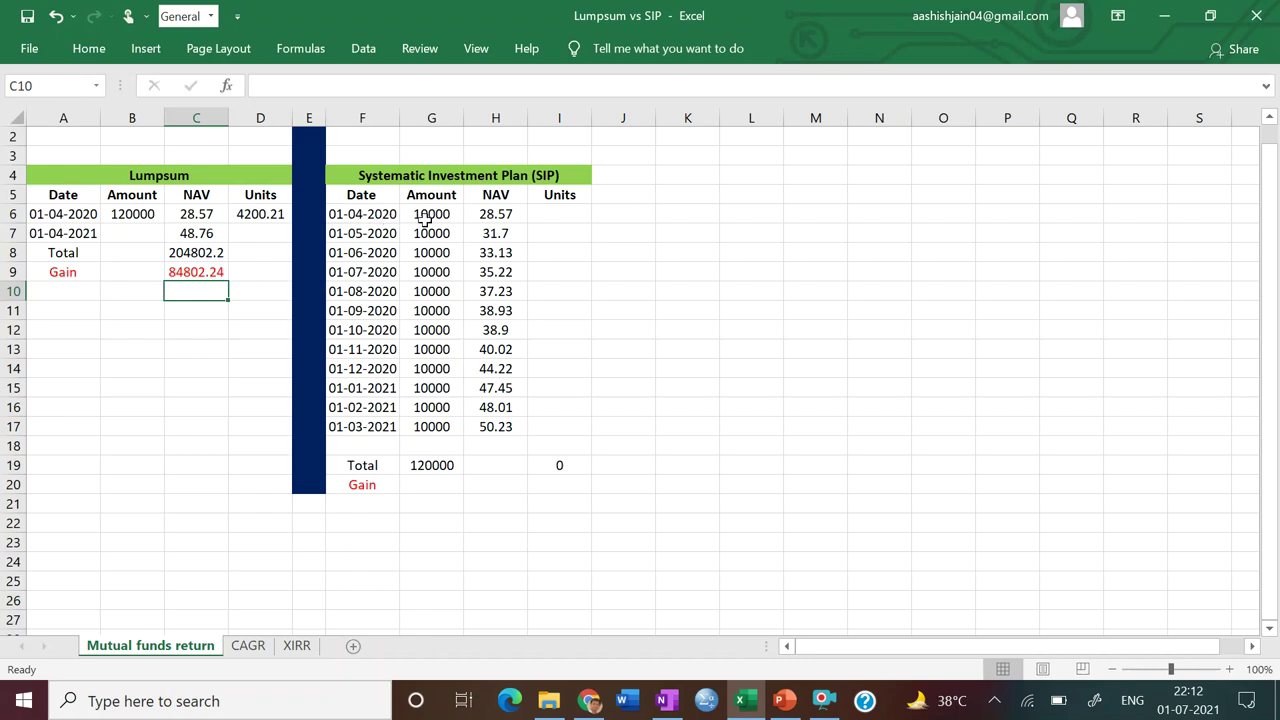
- Calculate the SIP units for the 01-04-2020 instalment in I6 as amount divided by NAV, using =G6/H6
{"action": "left_click", "coordinate": [497, 220]}
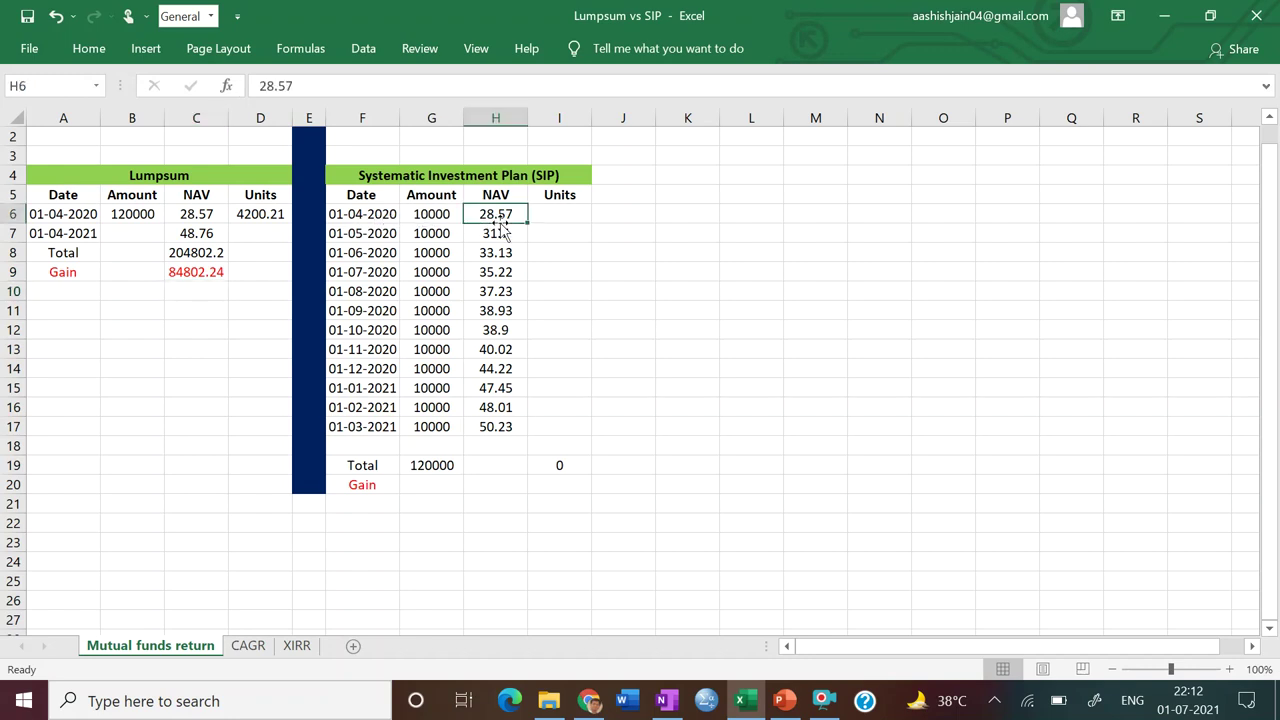
{"action": "left_click", "coordinate": [550, 217]}
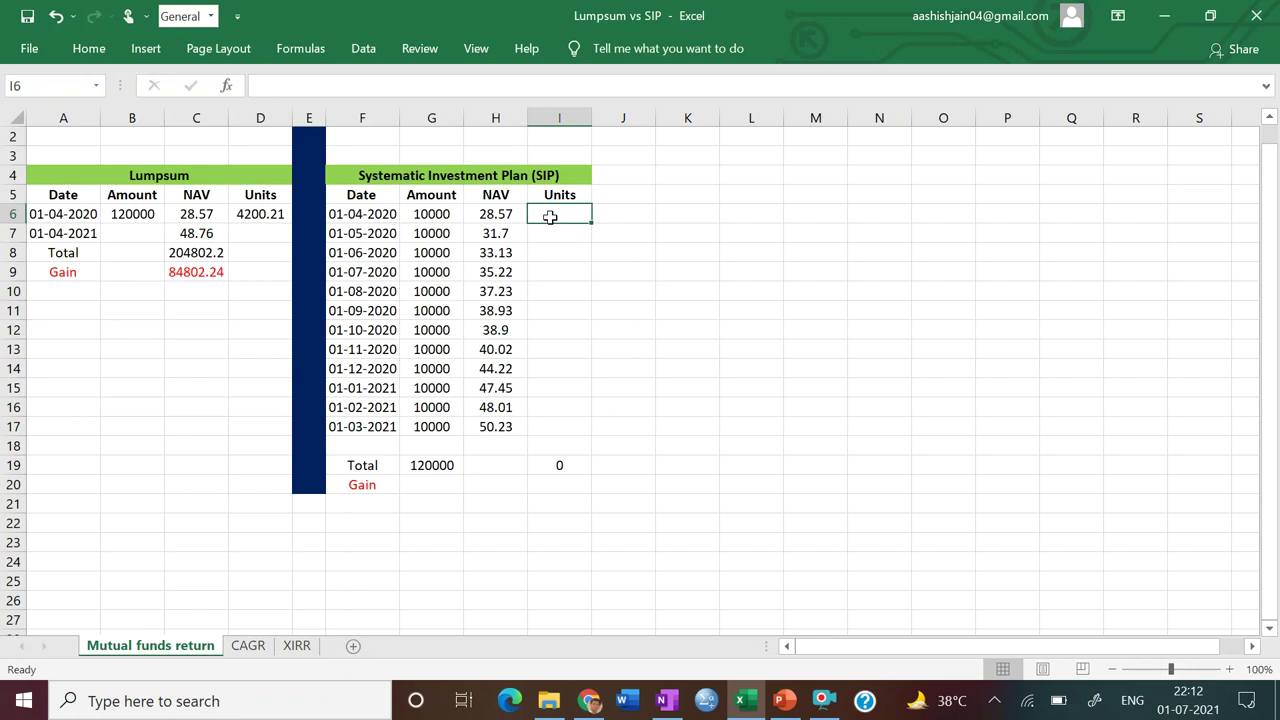
{"action": "type", "text": "="}
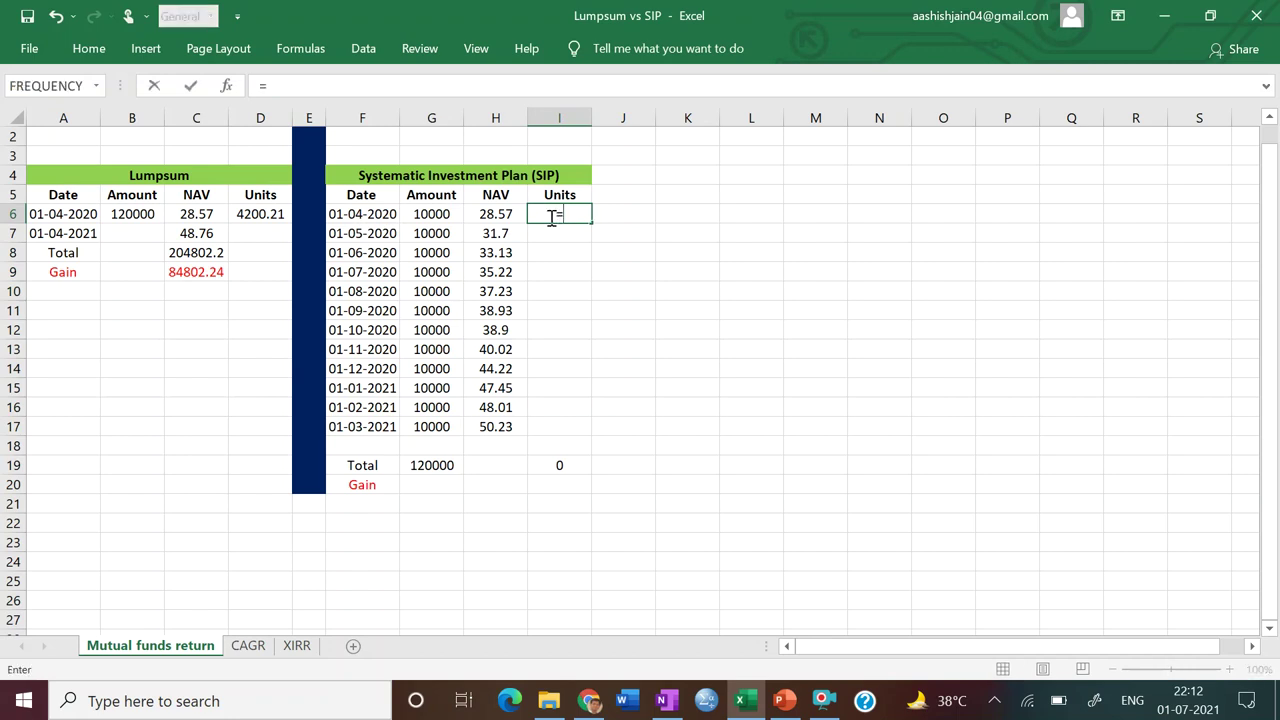
{"action": "left_click", "coordinate": [440, 214]}
{"action": "type", "text": "/"}
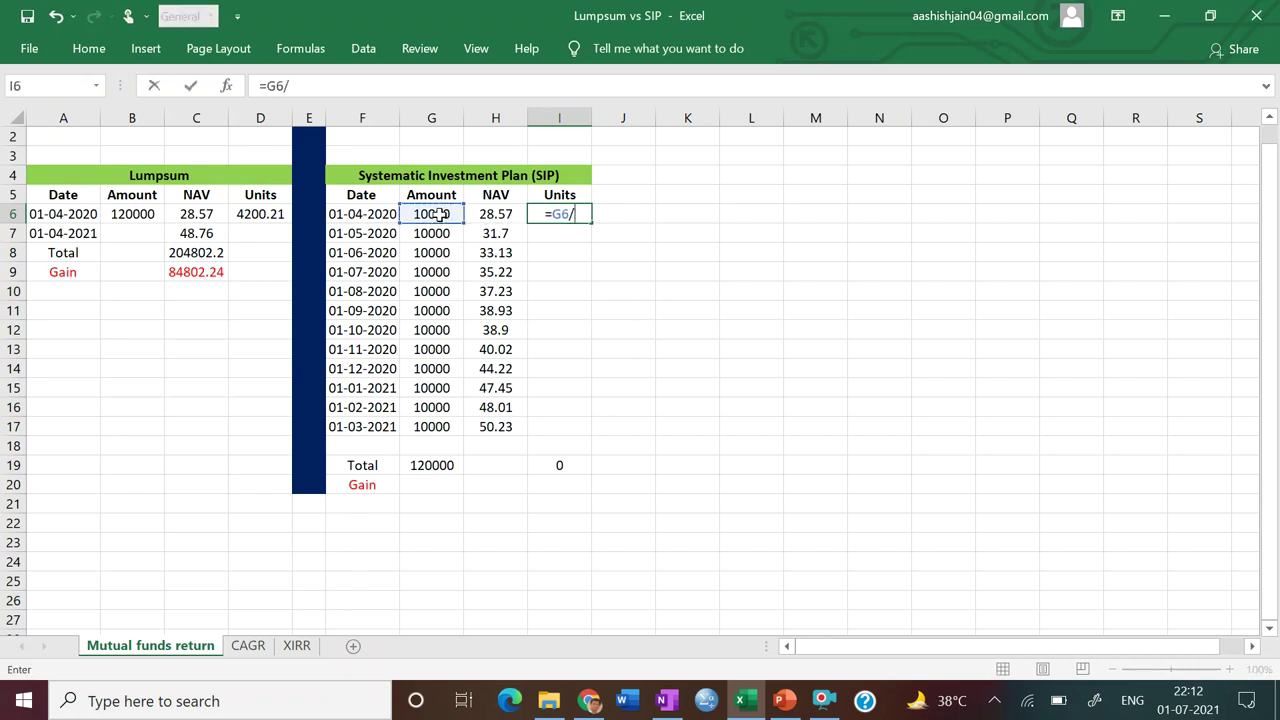
{"action": "left_click", "coordinate": [497, 214]}
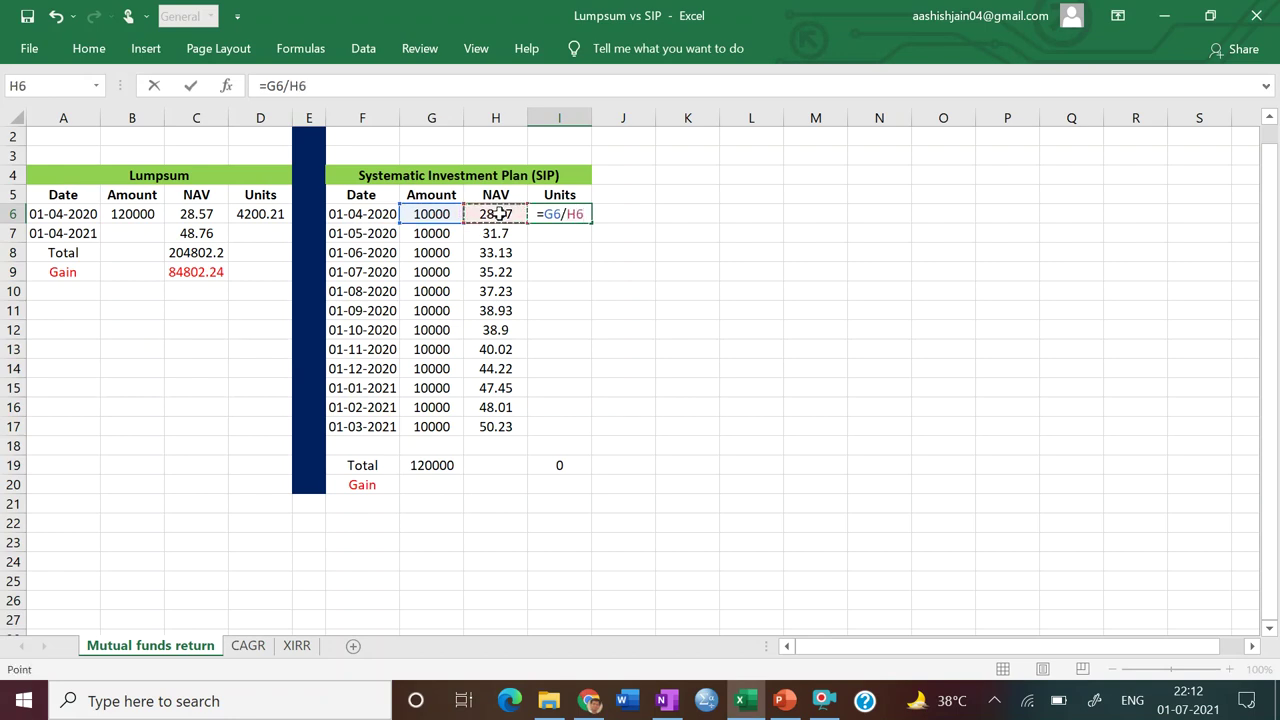
{"action": "key", "text": "Return"}
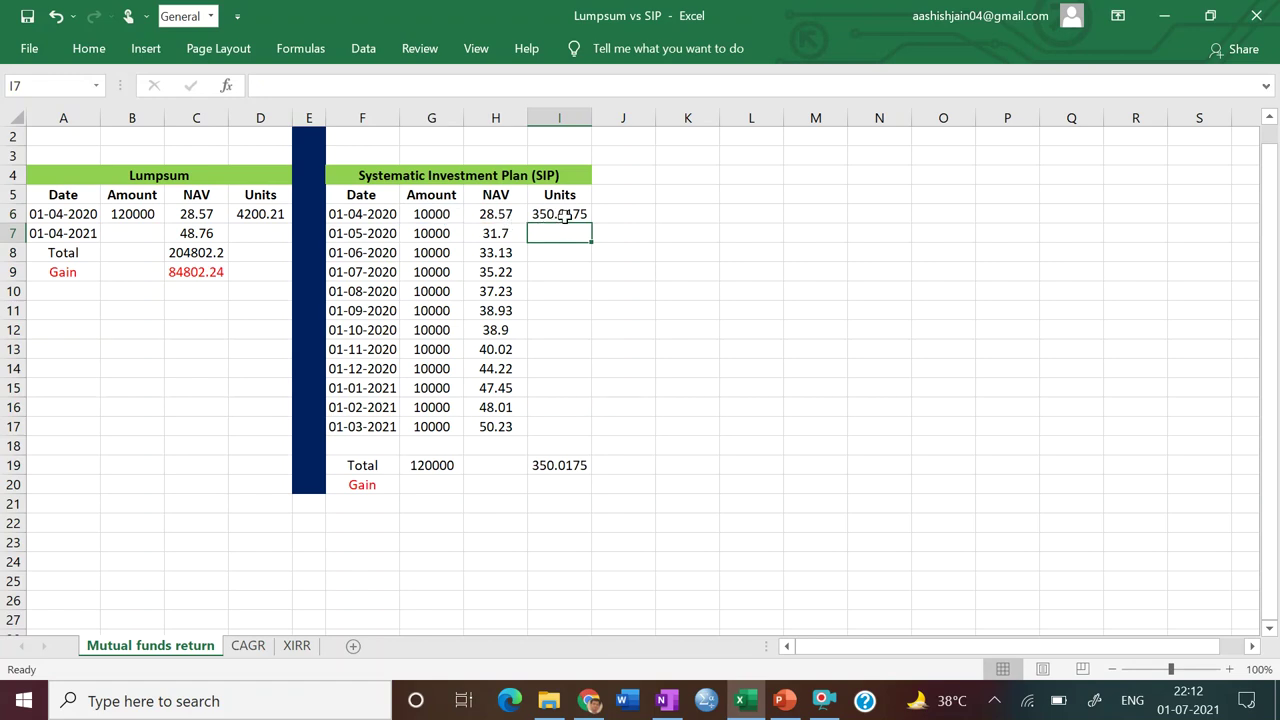
- Fill the SIP units formula from I6 down through I17 for all the remaining monthly instalments
{"action": "left_click", "coordinate": [570, 216]}
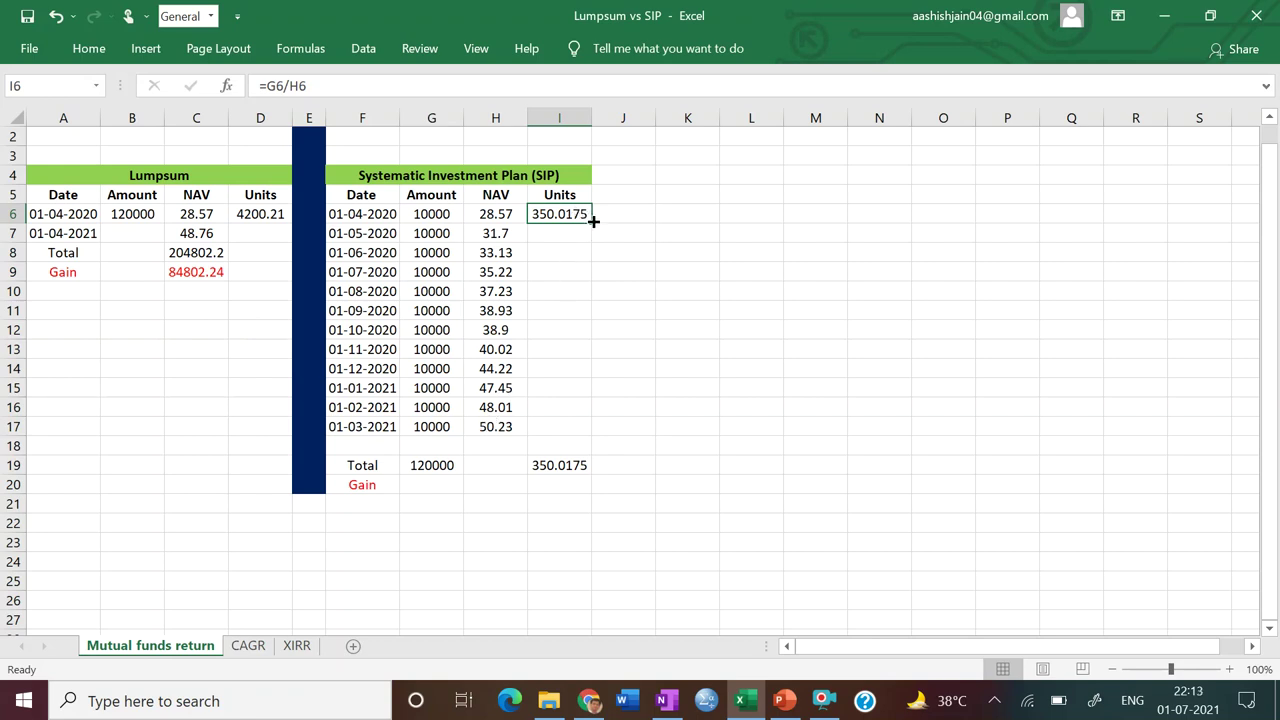
{"action": "left_click_drag", "start_coordinate": [593, 222], "coordinate": [577, 438]}
{"action": "left_click", "coordinate": [634, 427]}
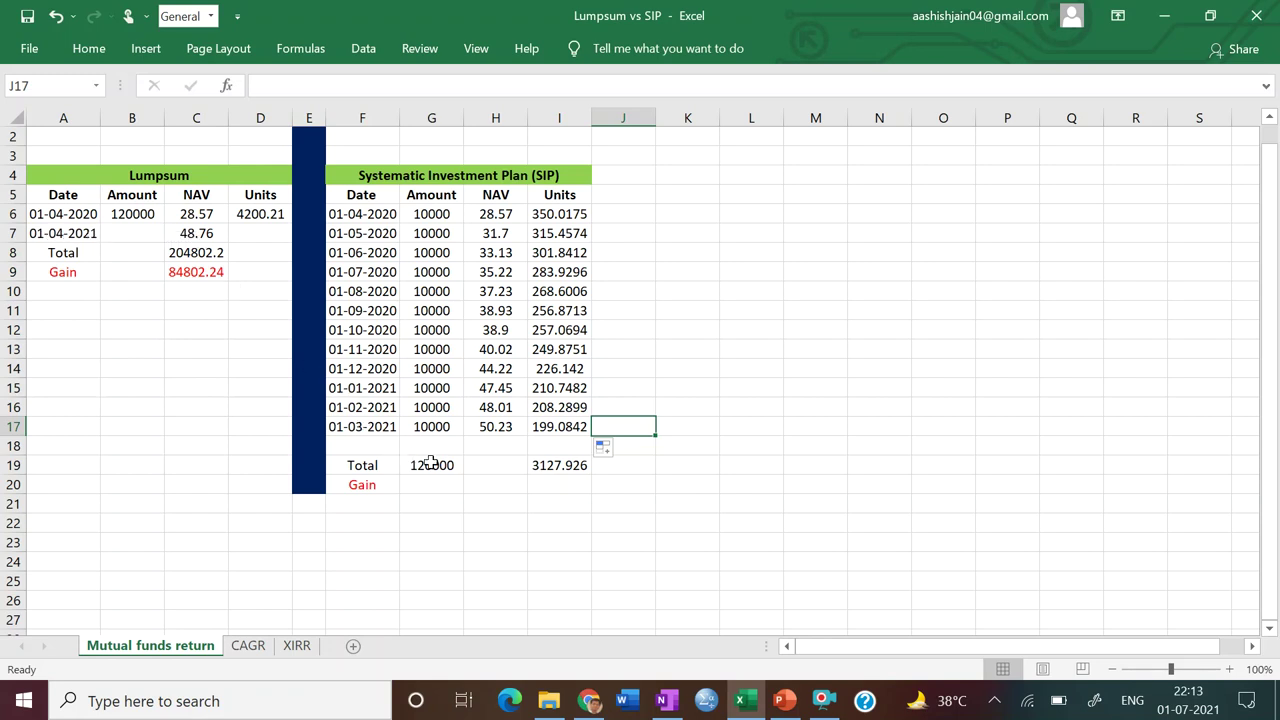
- Calculate the SIP total value in H19 as total units times the 01-04-2021 NAV, using =I19*C7
{"action": "left_click", "coordinate": [493, 465]}
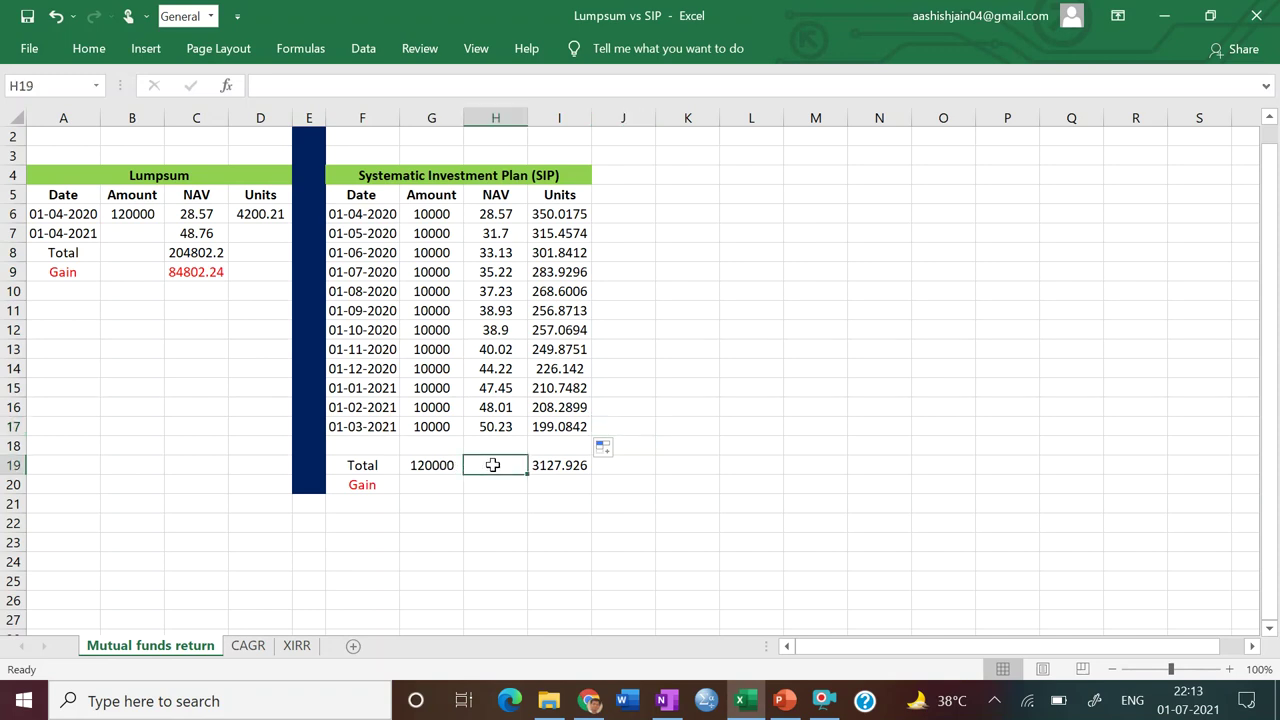
{"action": "type", "text": "="}
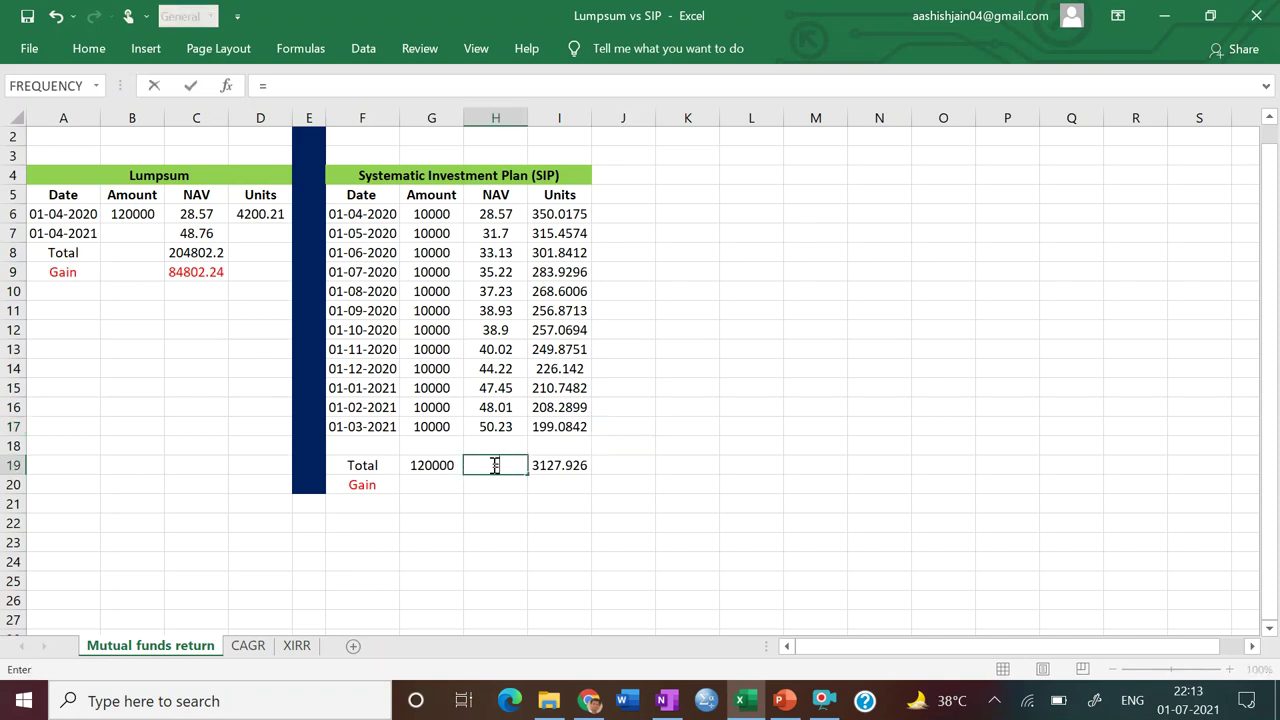
{"action": "left_click", "coordinate": [558, 465]}
{"action": "type", "text": "*"}
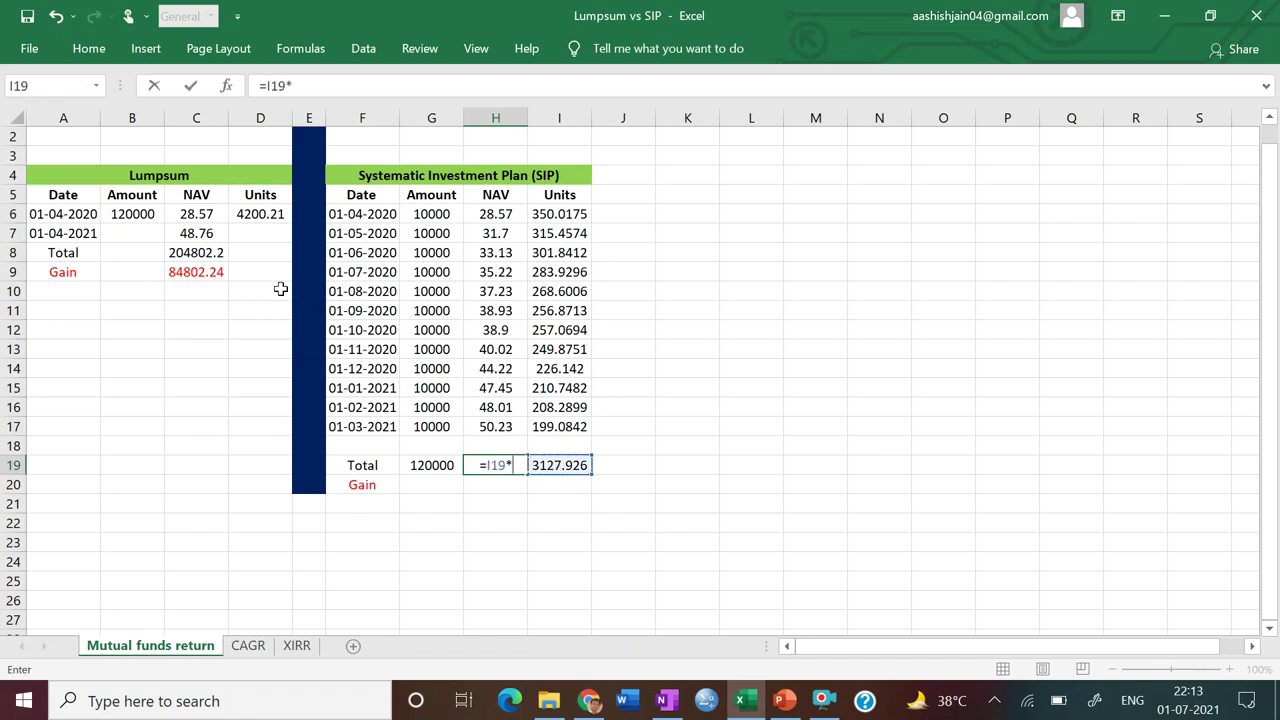
{"action": "left_click", "coordinate": [200, 232]}
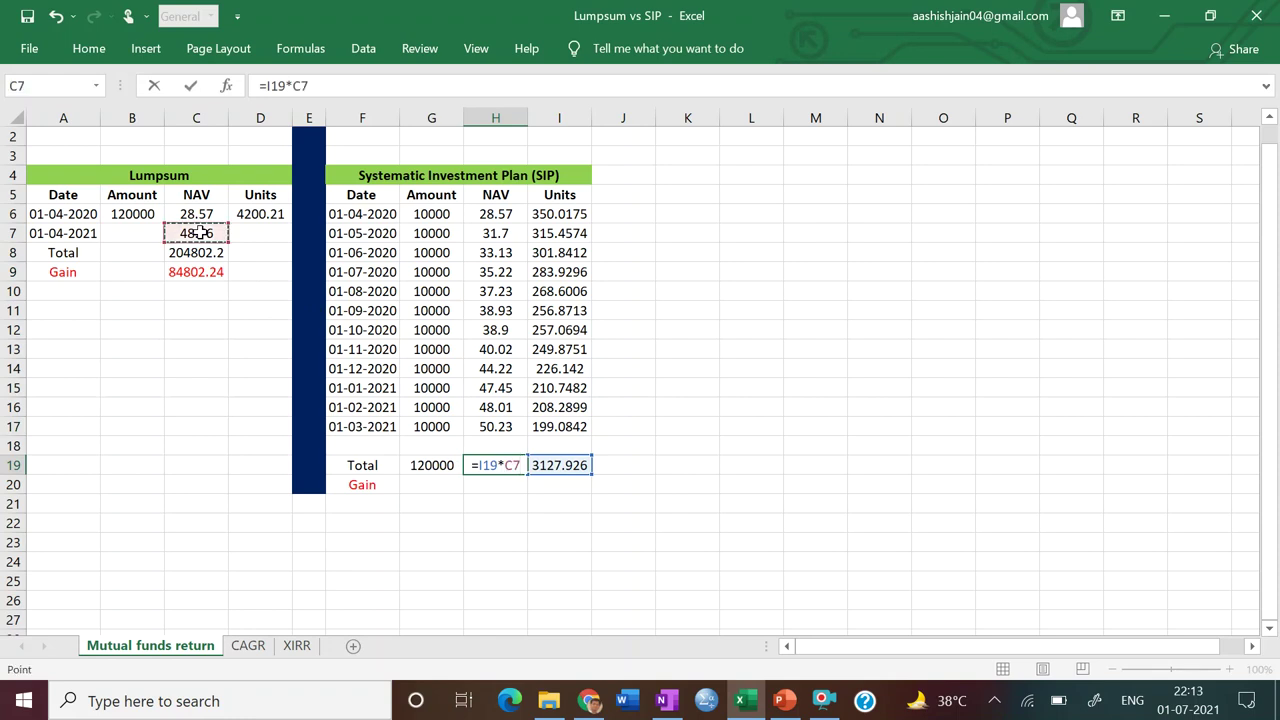
{"action": "key", "text": "Return"}
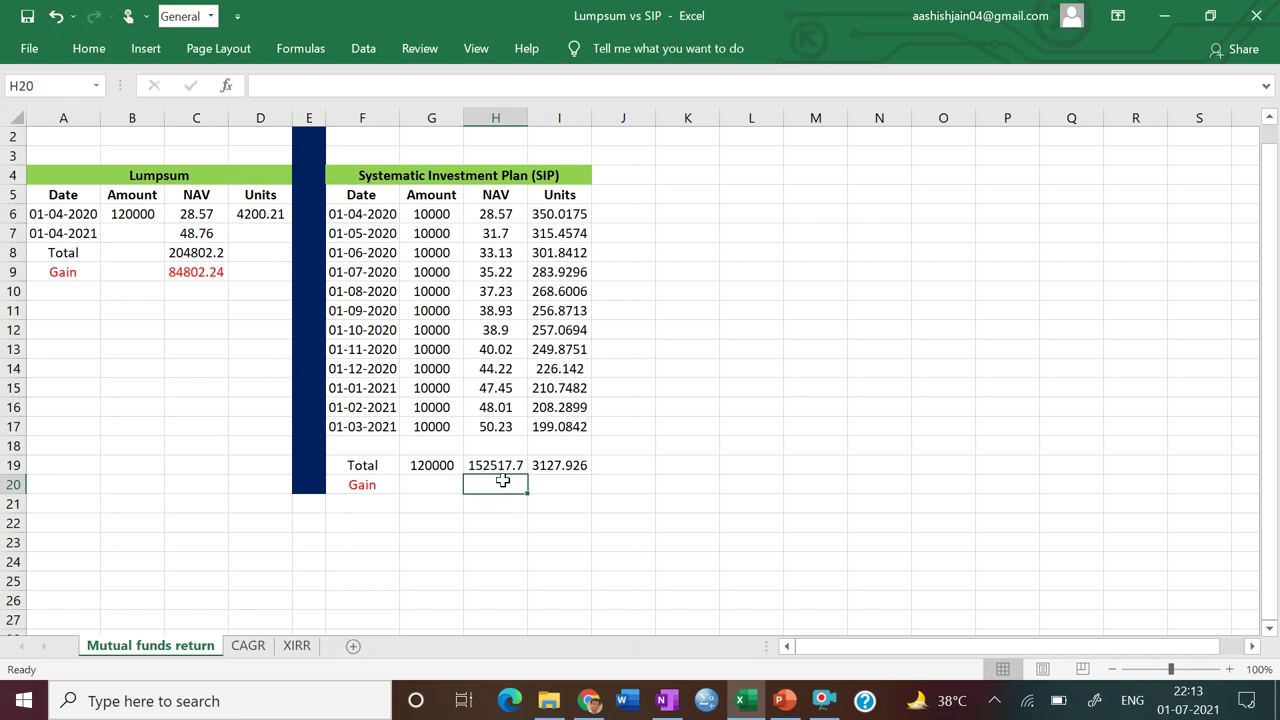
- Calculate the SIP gain in H20 by subtracting the total invested amount from the total value, using =H19-G19
{"action": "type", "text": "="}
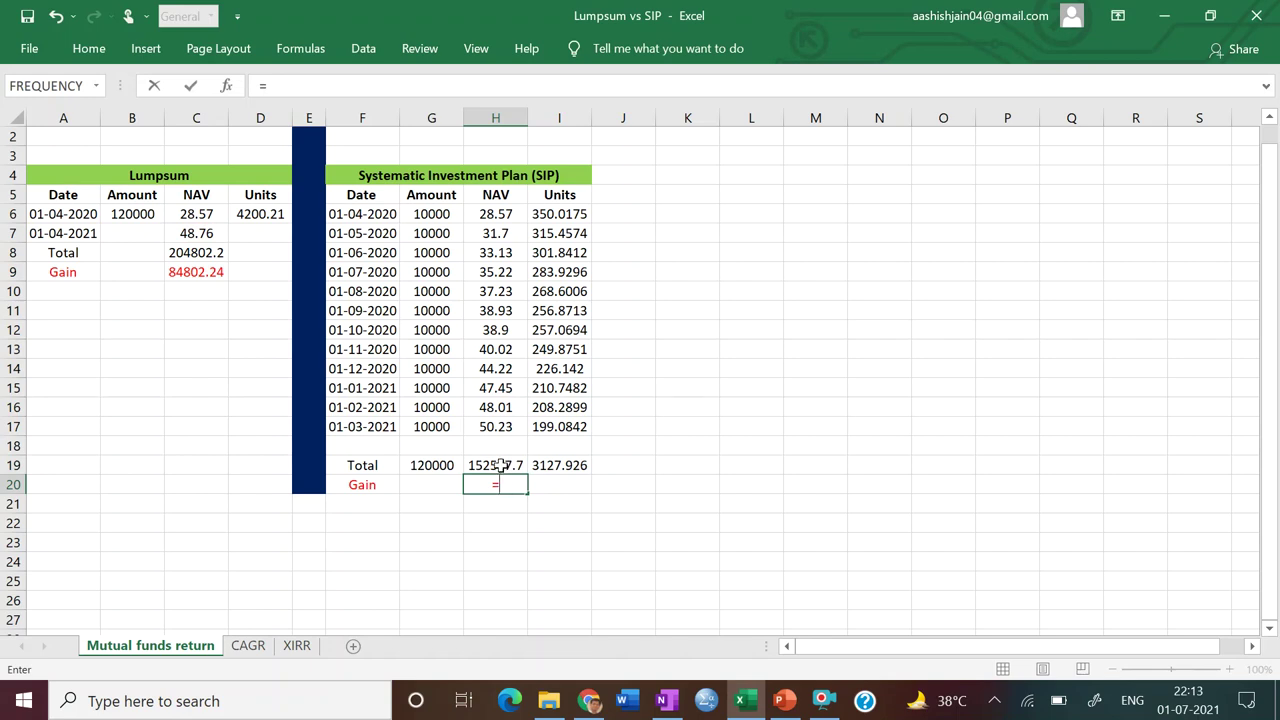
{"action": "left_click", "coordinate": [500, 465]}
{"action": "type", "text": "-"}
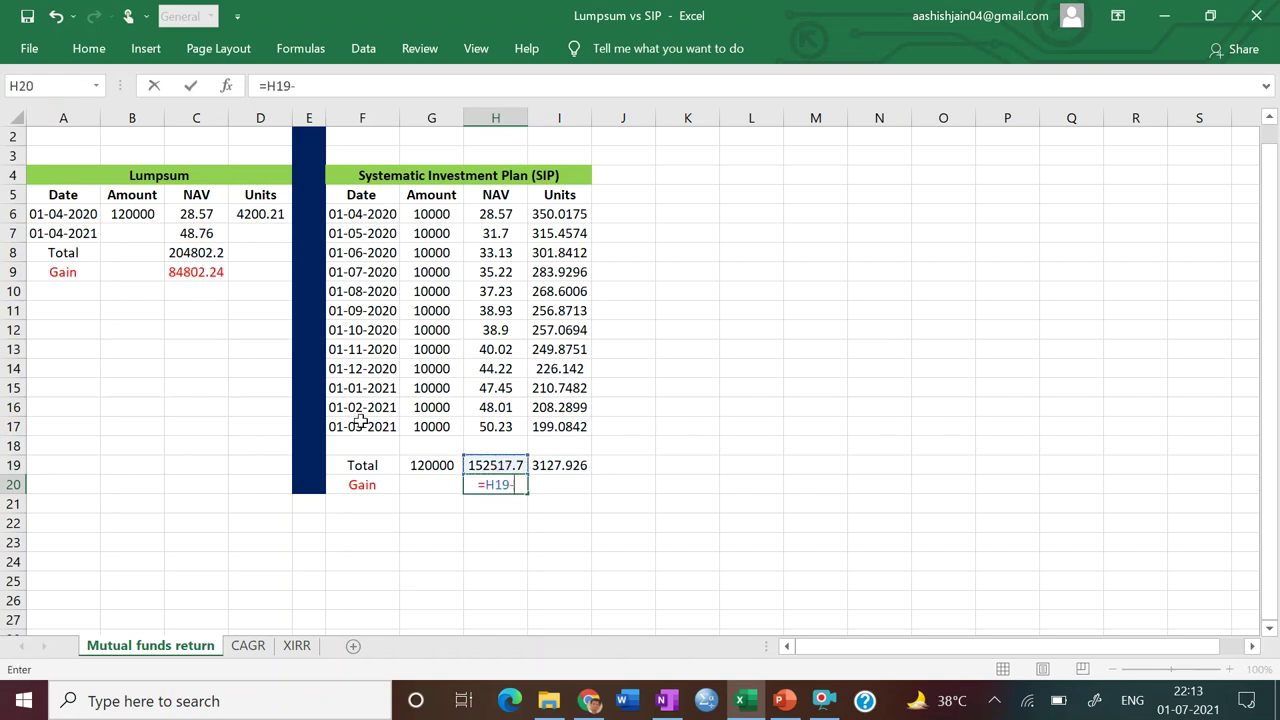
{"action": "left_click", "coordinate": [431, 466]}
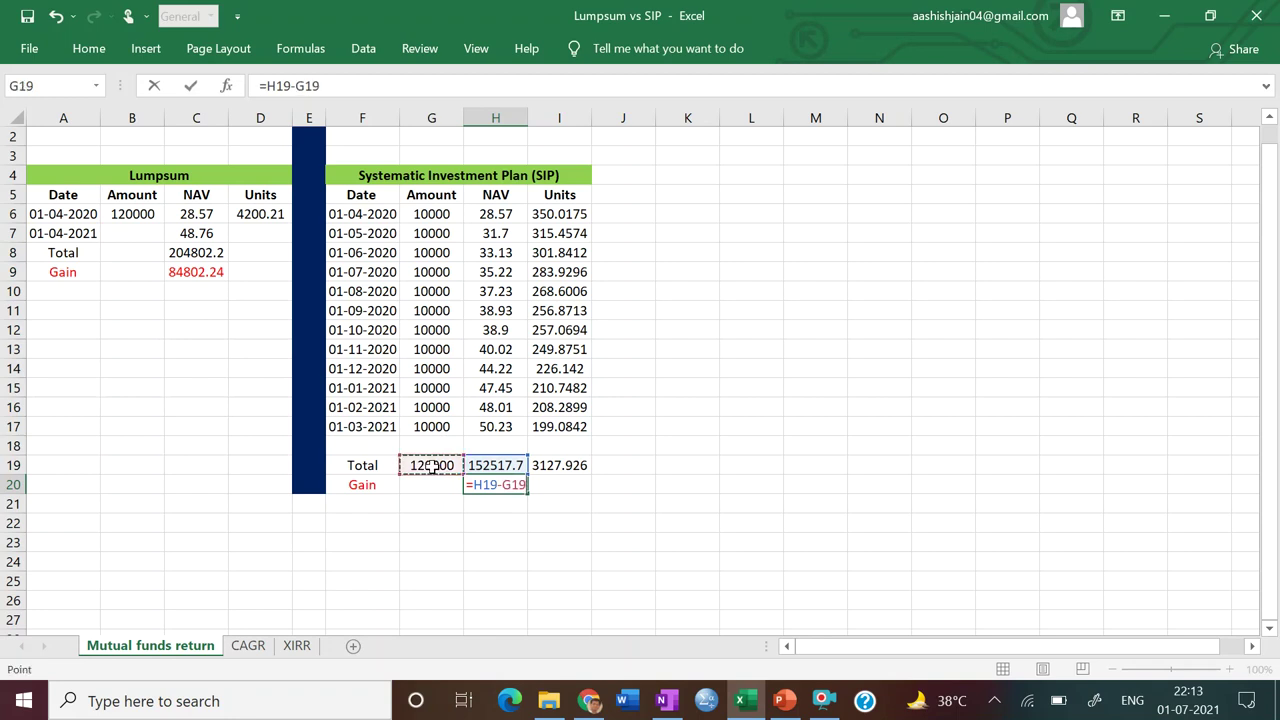
{"action": "key", "text": "Return"}
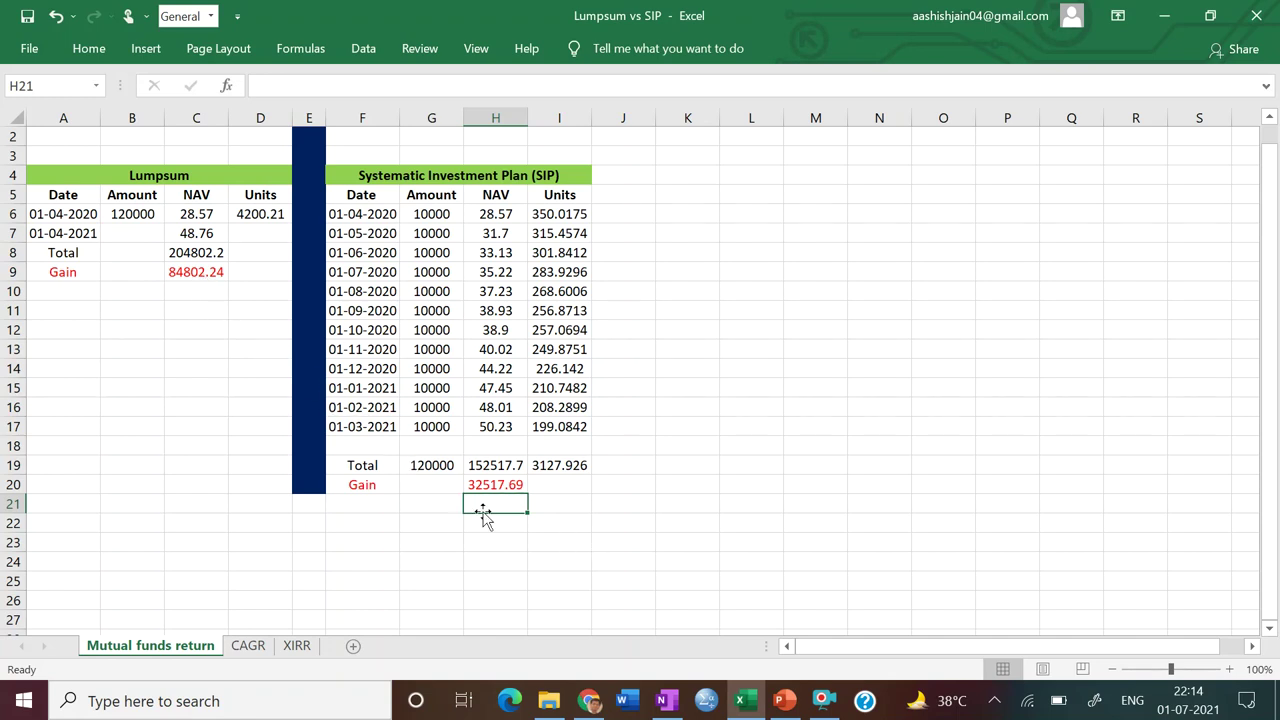
- Examine the SIP NAV values in H6:H17 and compare the SIP gain in H20 with the Lumpsum gain in C9
{"action": "left_click", "coordinate": [570, 526]}
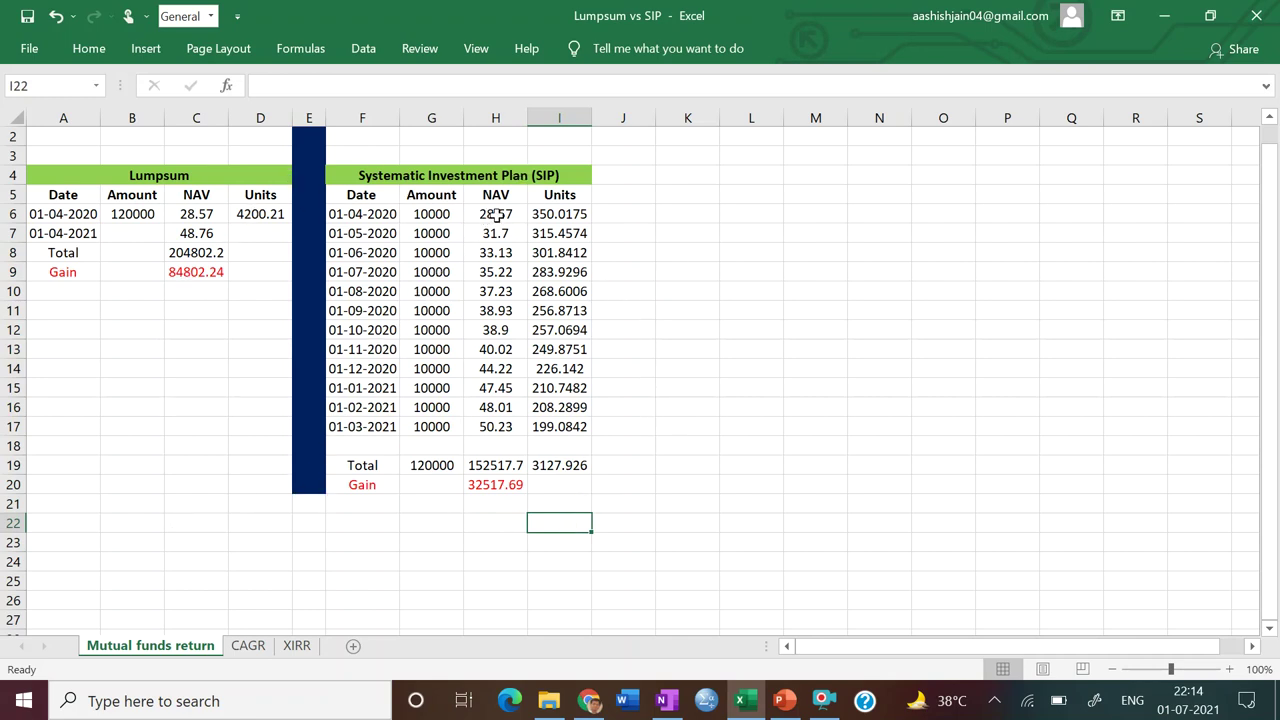
{"action": "left_click_drag", "start_coordinate": [496, 214], "coordinate": [500, 425]}
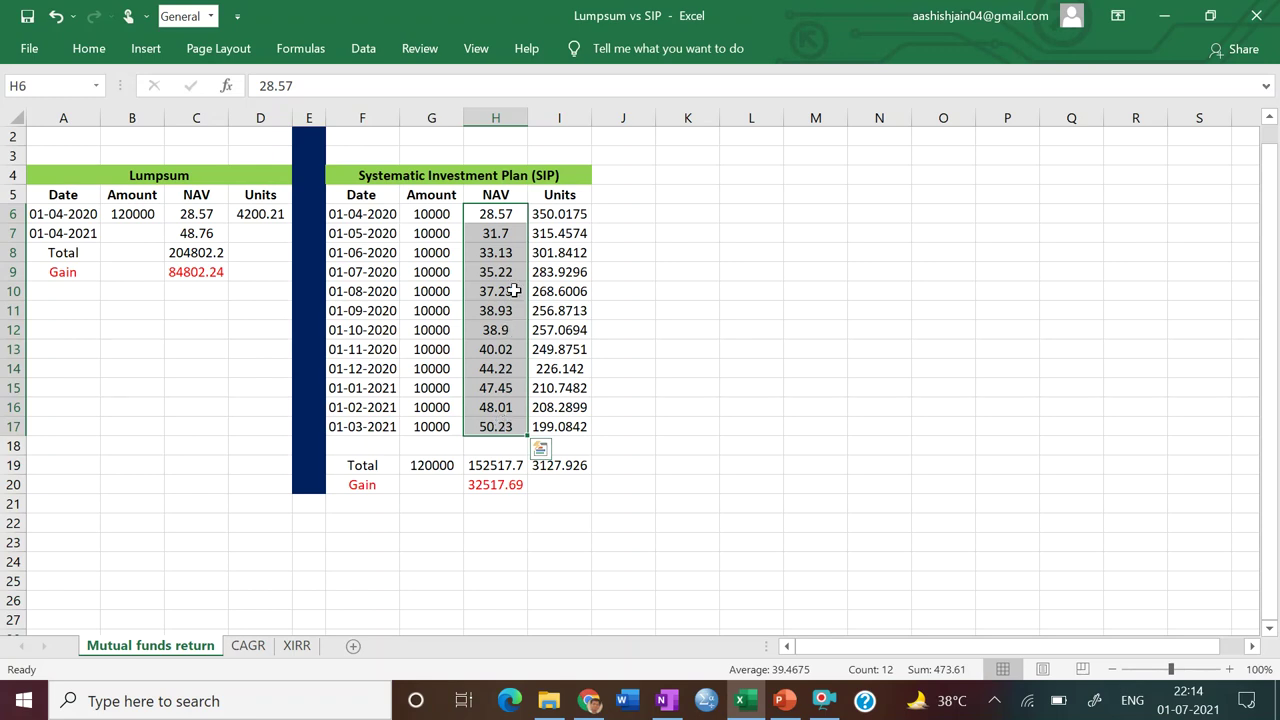
{"action": "left_click", "coordinate": [500, 488]}
{"action": "left_click", "coordinate": [199, 278]}
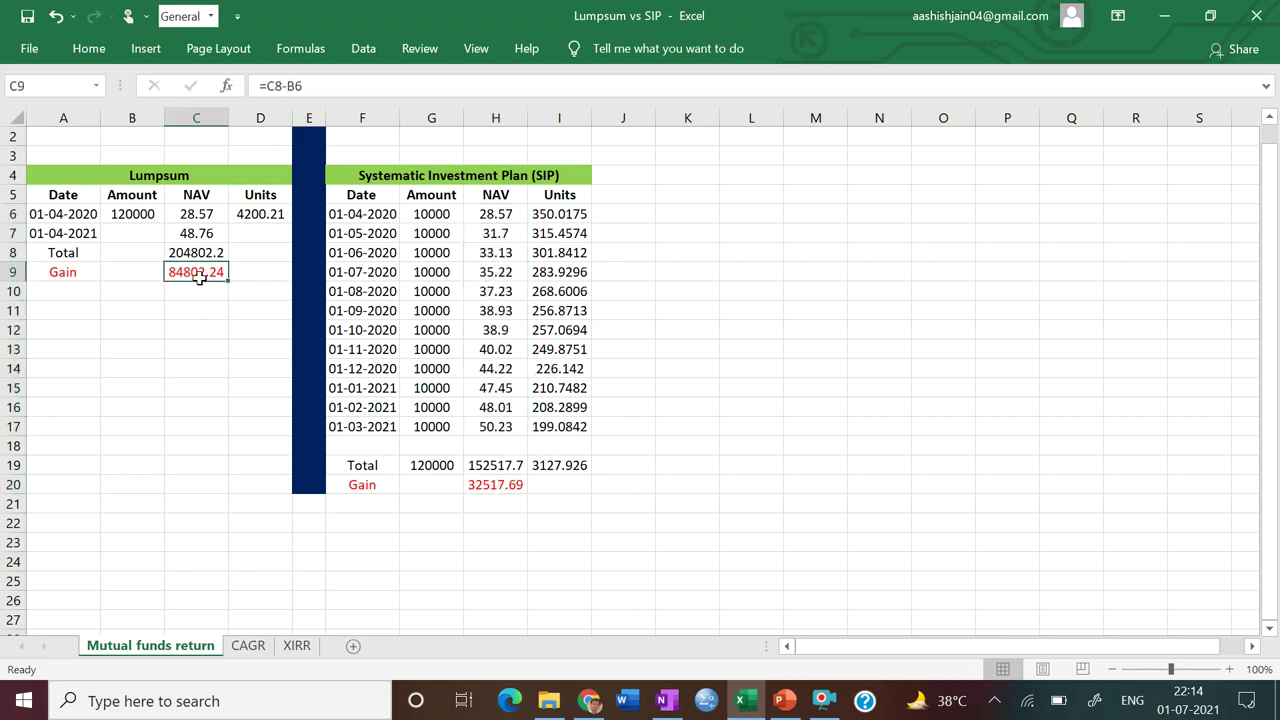
{"action": "left_click", "coordinate": [488, 487]}
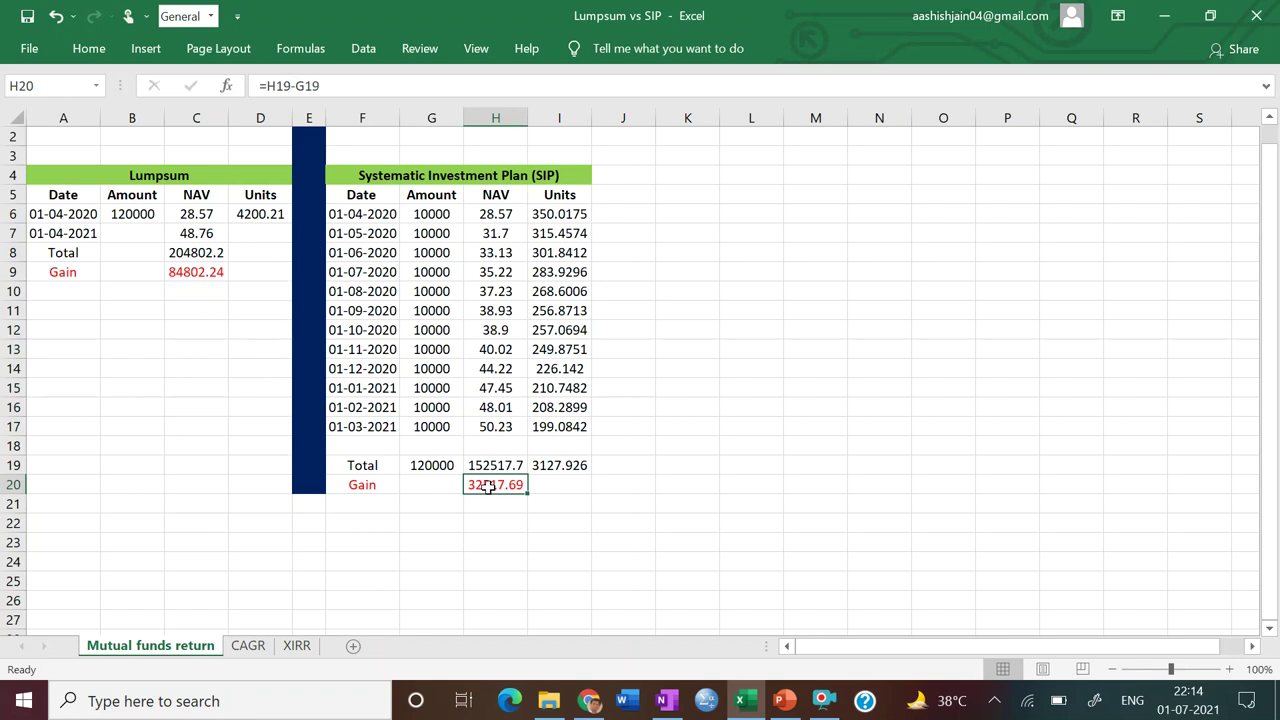
{"action": "left_click", "coordinate": [208, 277]}
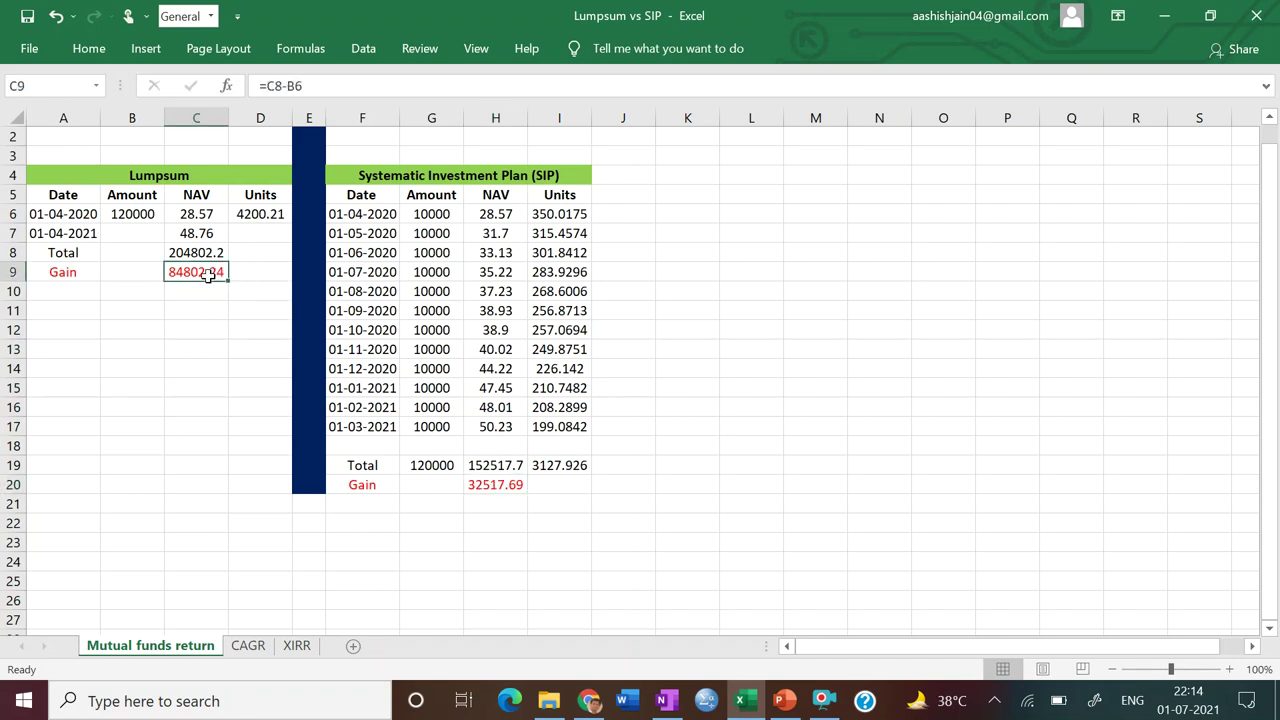
- Save the Lumpsum vs SIP workbook, leaving an empty cell outside the tables selected
{"action": "left_click", "coordinate": [788, 451]}
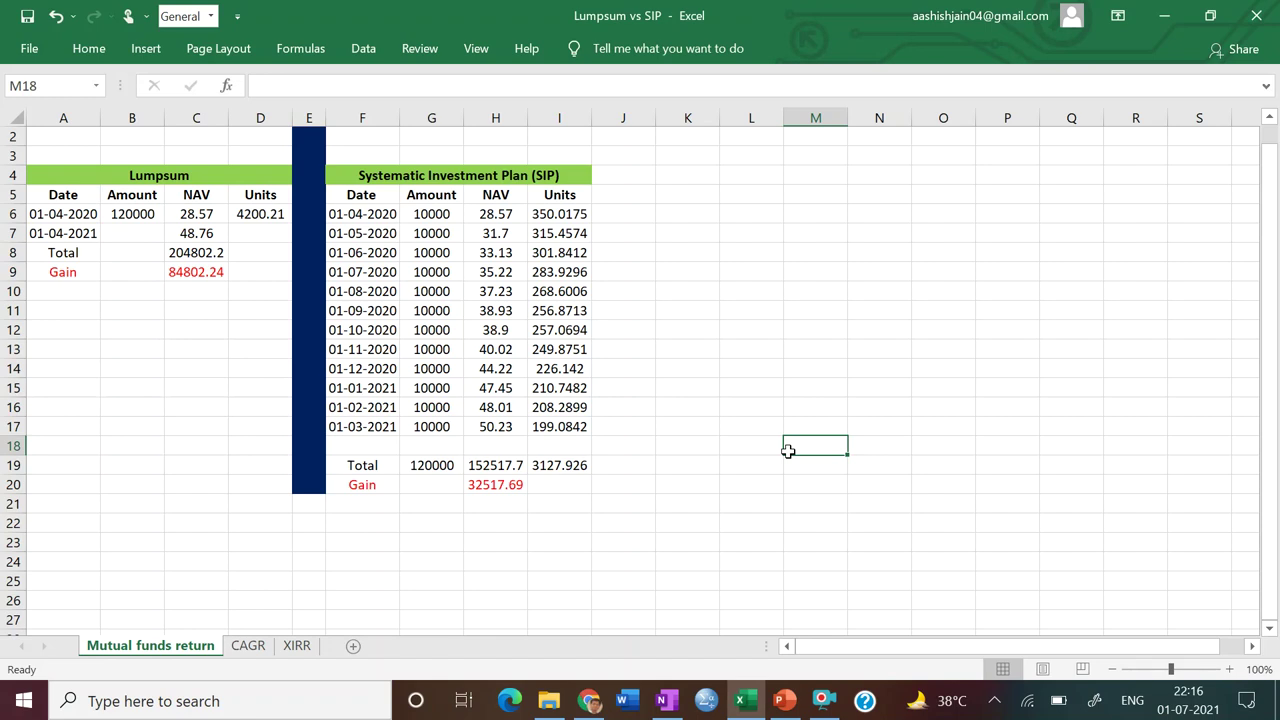
{"action": "key", "text": "ctrl+s"}
{"action": "left_click", "coordinate": [668, 512]}
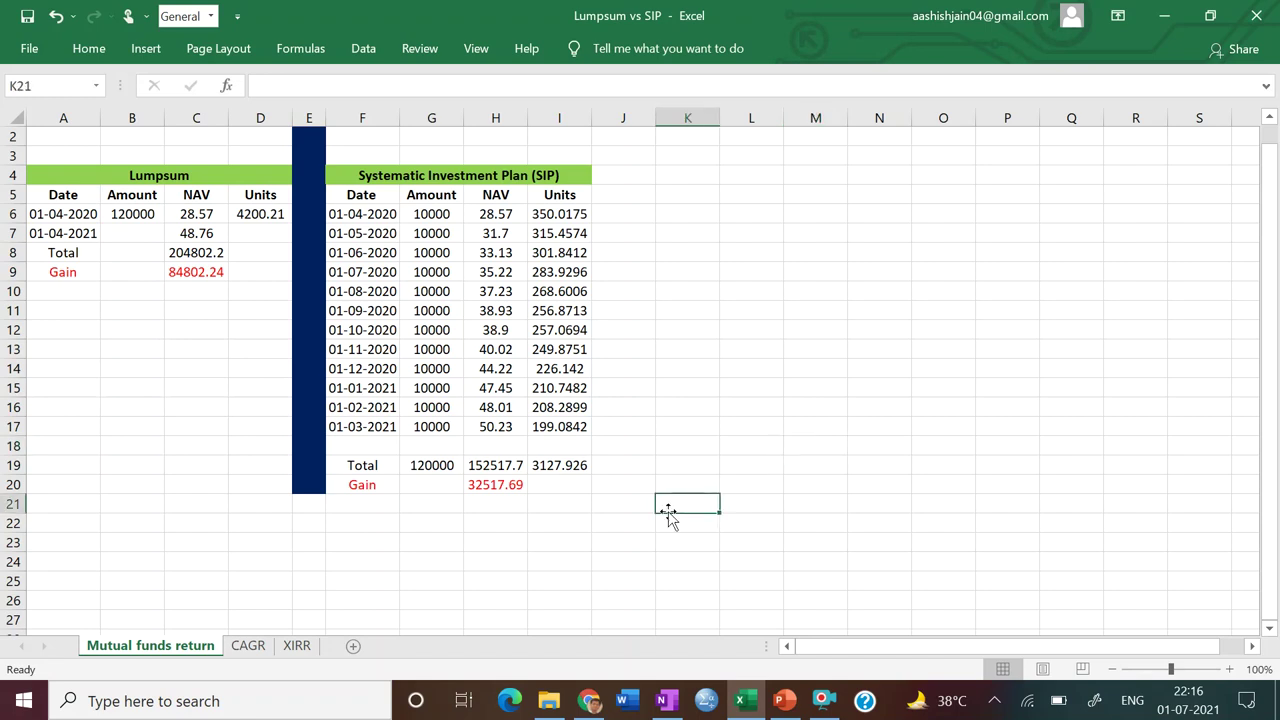
- Open the CAGR sheet and examine the first and last amounts in B4 and B10 and the return formulas in C5 and C6
{"action": "left_click", "coordinate": [250, 646]}
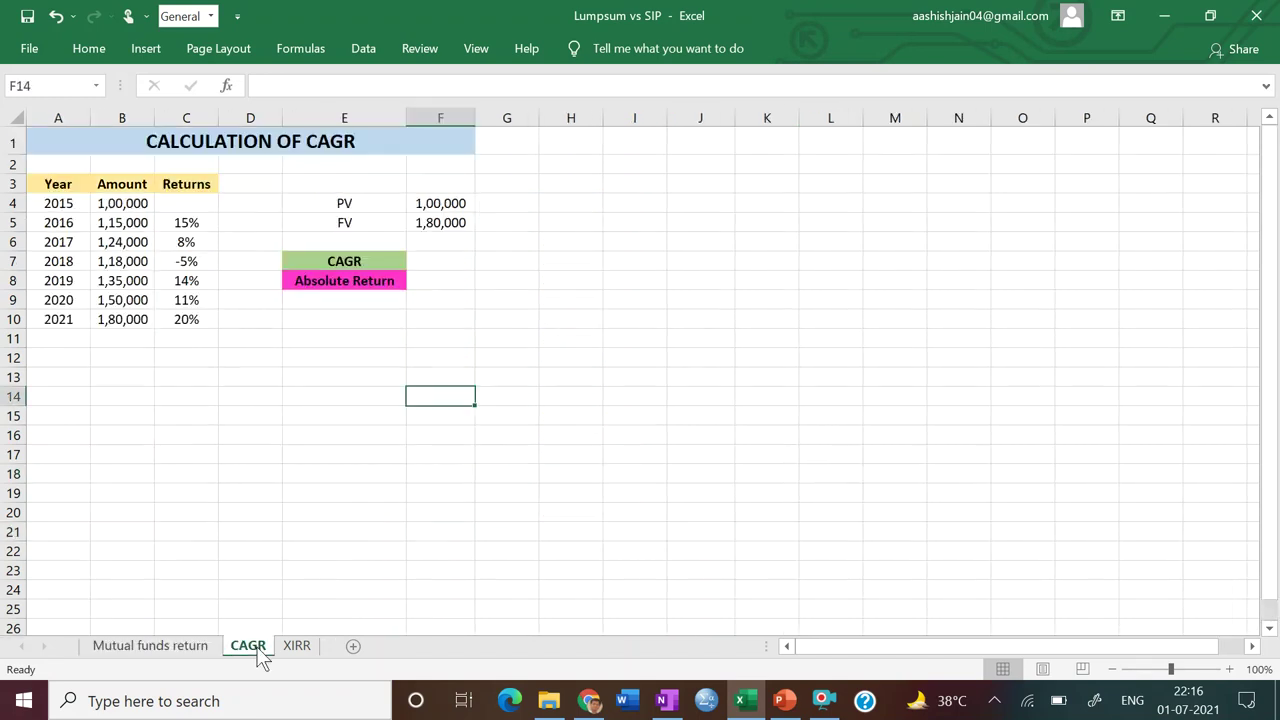
{"action": "left_click", "coordinate": [504, 548]}
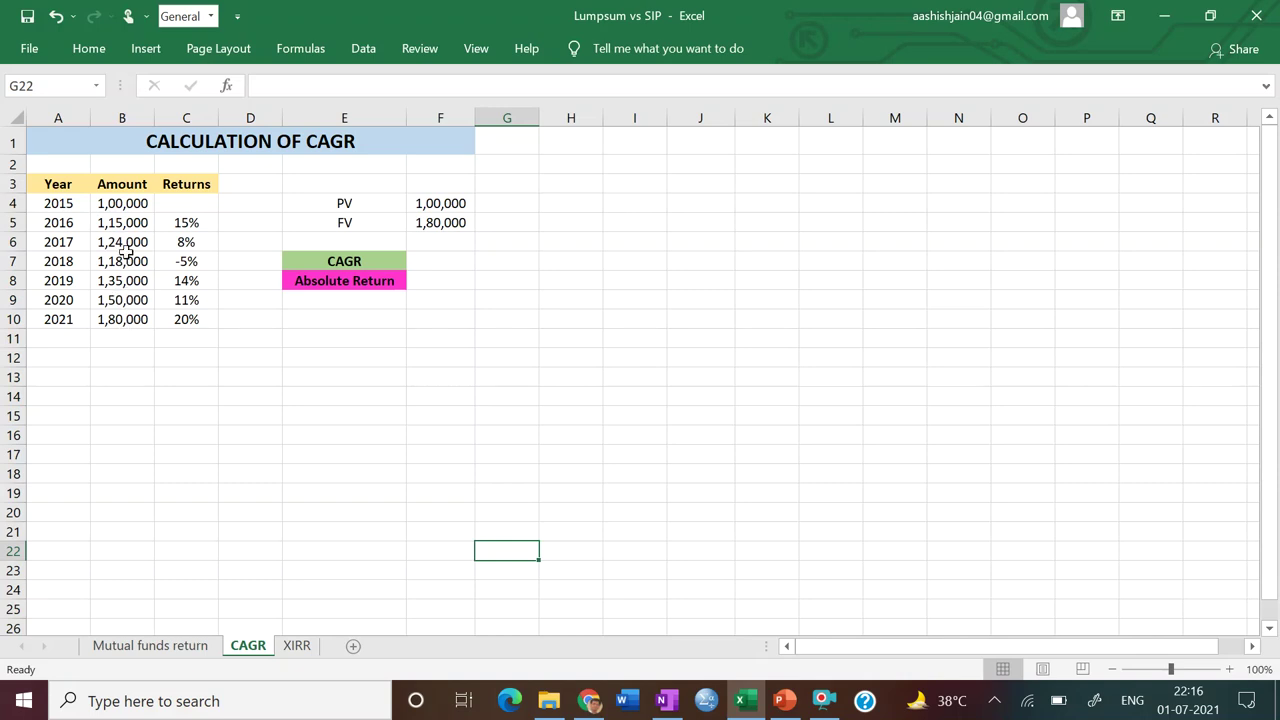
{"action": "left_click", "coordinate": [124, 206]}
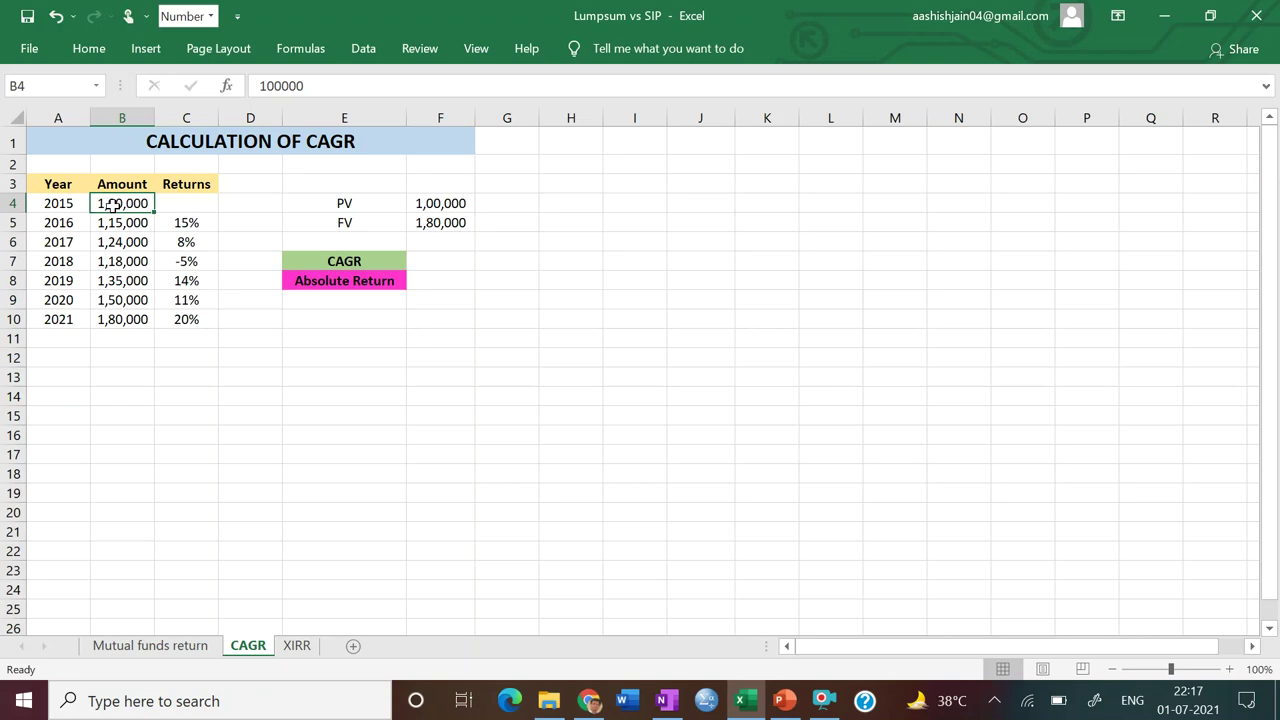
{"action": "left_click", "coordinate": [117, 321]}
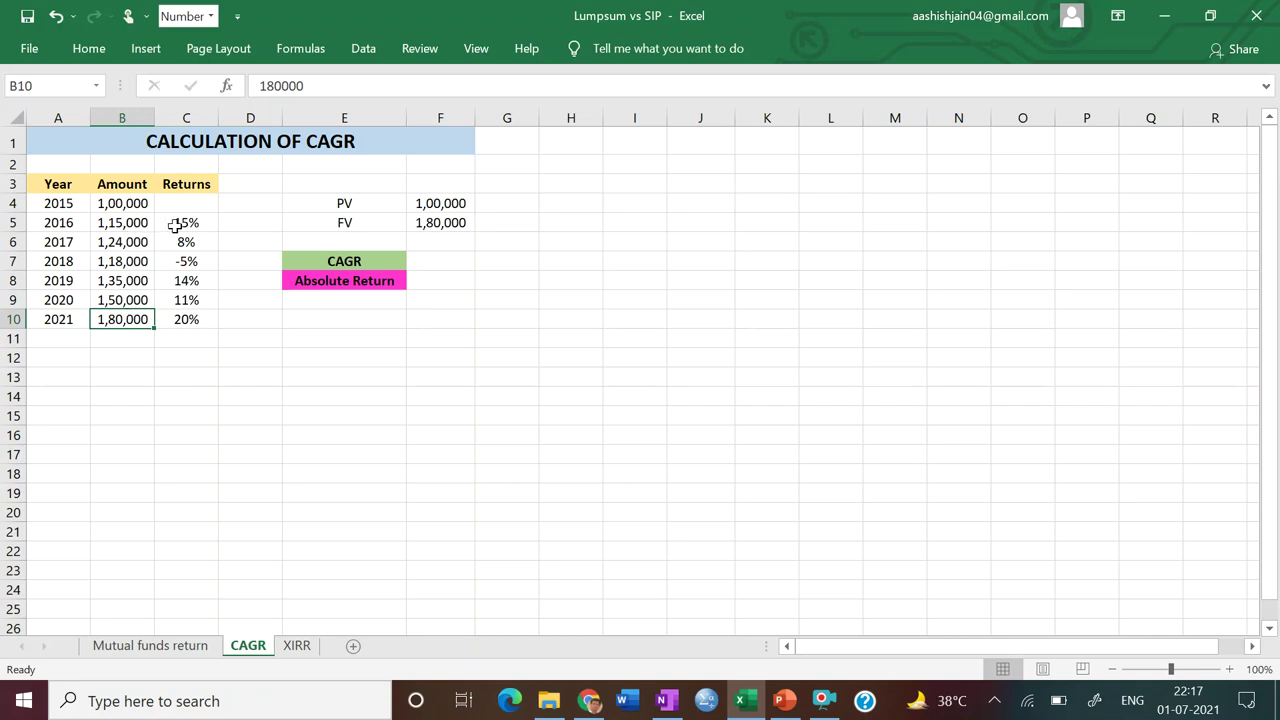
{"action": "left_click", "coordinate": [175, 226]}
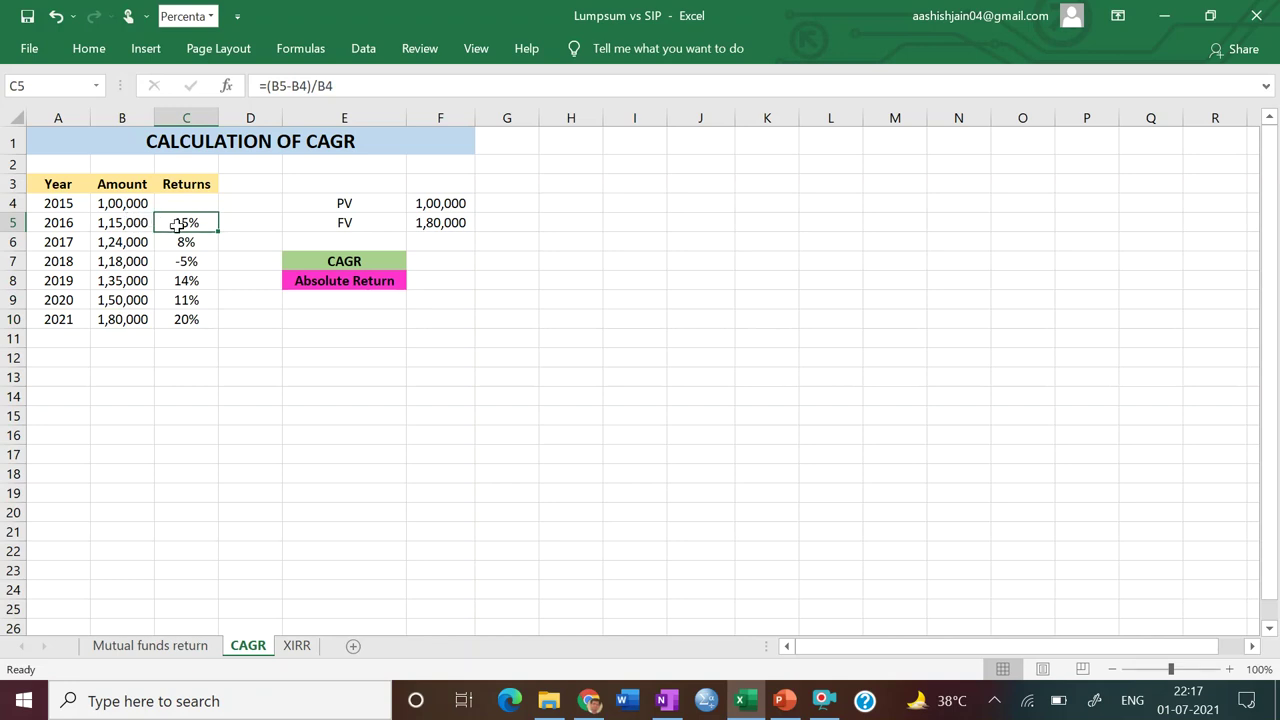
{"action": "left_click", "coordinate": [180, 245]}
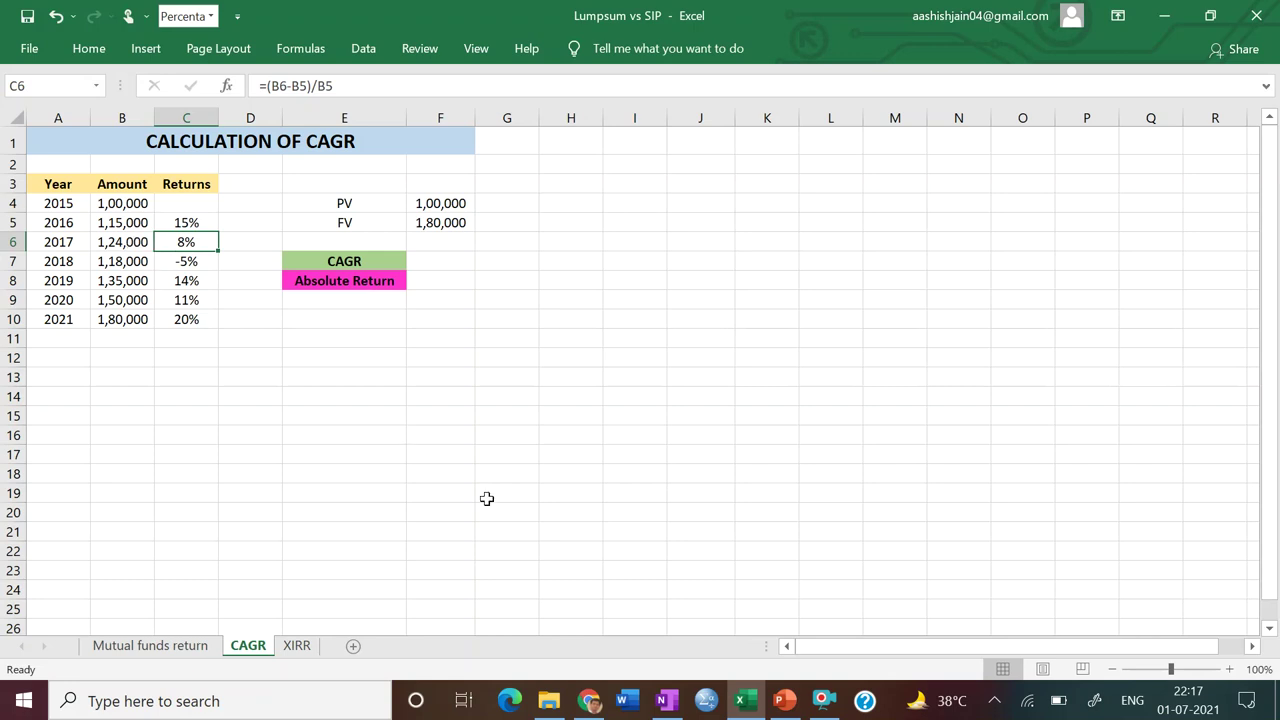
- Switch to the blank OneNote page in full screen and handwrite the underlined heading CAGR with the black pen
{"action": "left_click", "coordinate": [666, 703]}
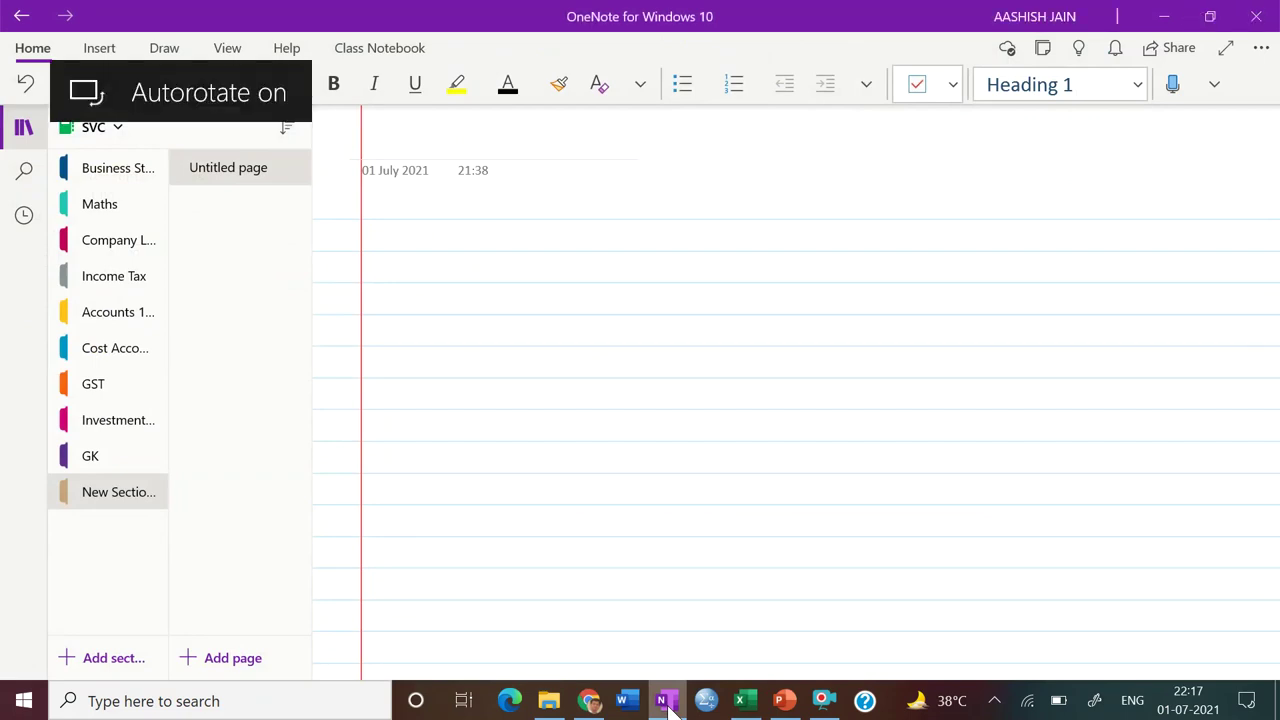
{"action": "key", "text": "F11"}
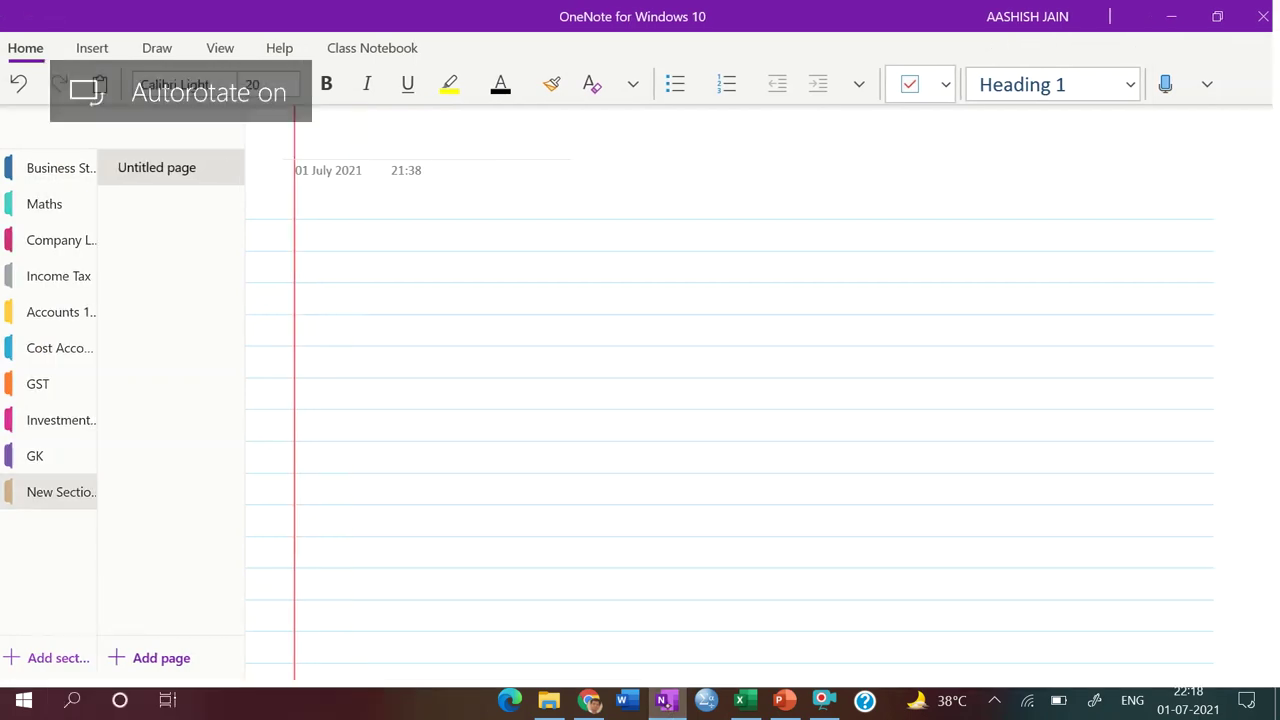
{"action": "left_click", "coordinate": [363, 18]}
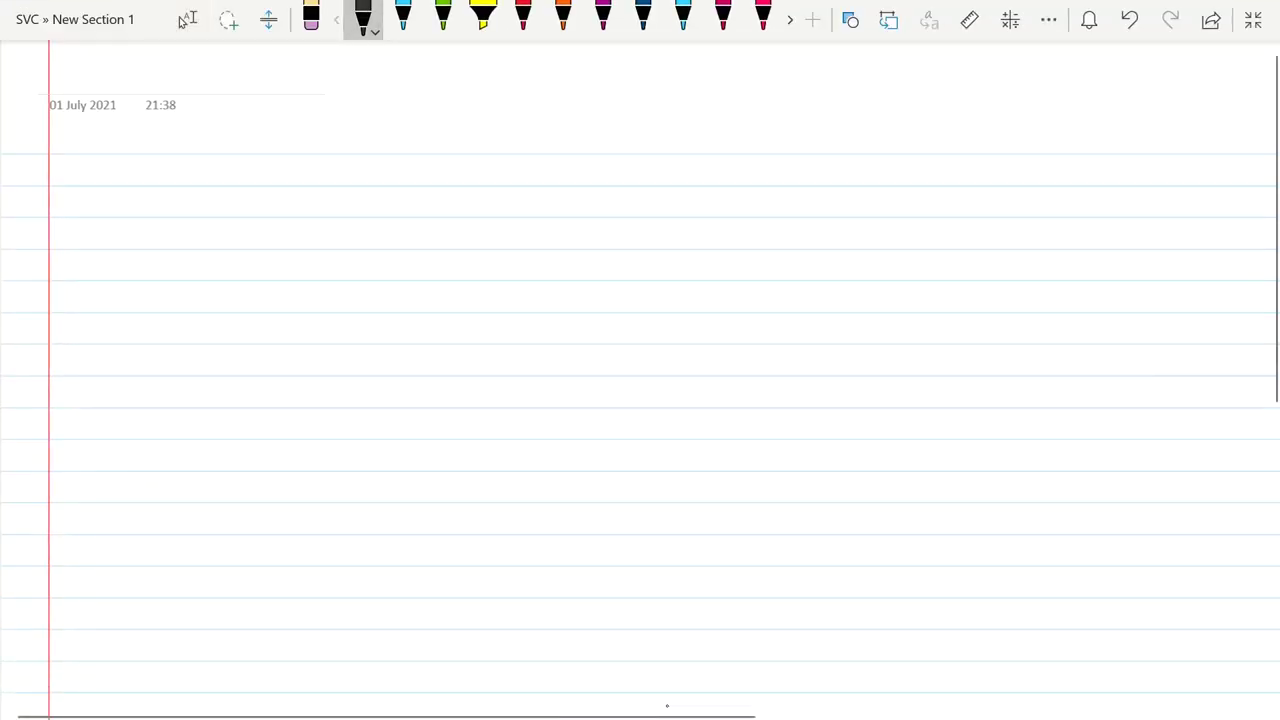
{"action": "mouse_move", "coordinate": [391, 128]}
{"action": "left_mouse_down"}
{"action": "mouse_move", "coordinate": [389, 143]}
{"action": "mouse_move", "coordinate": [411, 134]}
{"action": "left_mouse_up"}
{"action": "mouse_move", "coordinate": [417, 133]}
{"action": "left_mouse_down"}
{"action": "mouse_move", "coordinate": [430, 126]}
{"action": "mouse_move", "coordinate": [428, 138]}
{"action": "left_mouse_up"}
{"action": "mouse_move", "coordinate": [434, 130]}
{"action": "left_mouse_down"}
{"action": "mouse_move", "coordinate": [434, 145]}
{"action": "mouse_move", "coordinate": [449, 146]}
{"action": "left_mouse_up"}
{"action": "left_click_drag", "start_coordinate": [365, 157], "coordinate": [476, 158]}
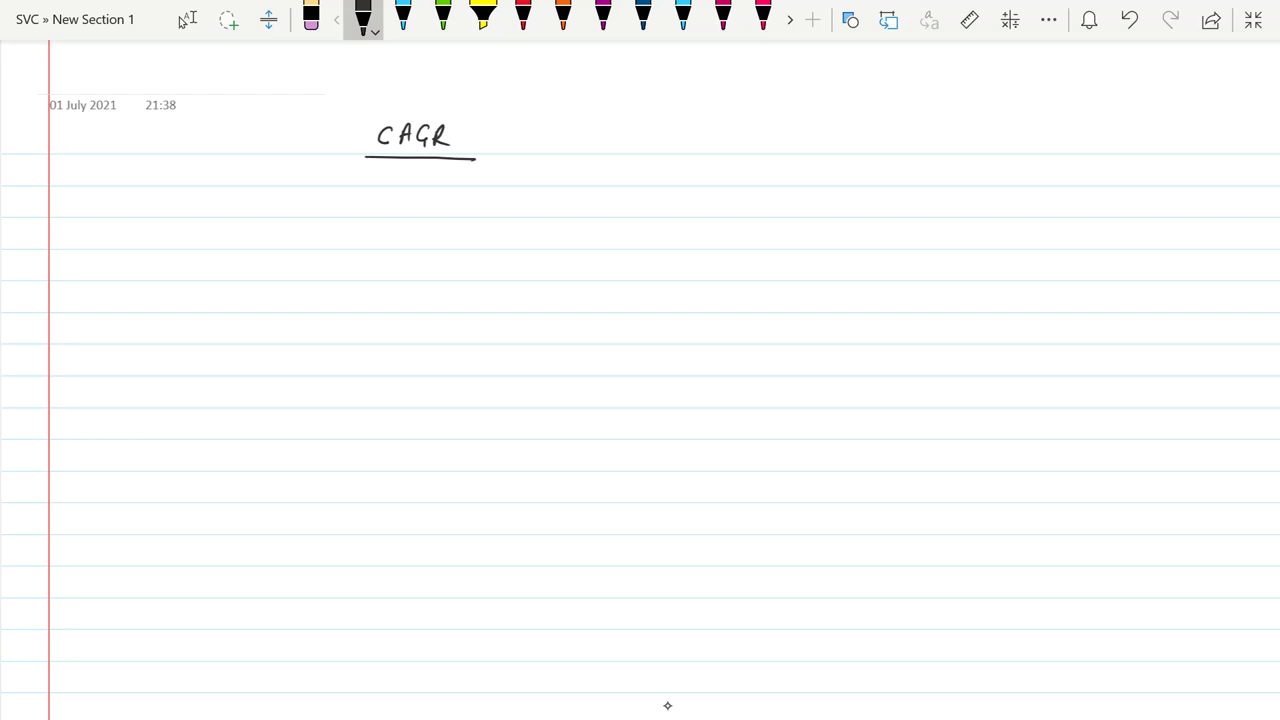
- Handwrite the compound amount formula A = P[1+R]^n below the heading and circle A and P
{"action": "mouse_move", "coordinate": [446, 246]}
{"action": "left_mouse_down"}
{"action": "mouse_move", "coordinate": [457, 220]}
{"action": "mouse_move", "coordinate": [461, 244]}
{"action": "left_mouse_up"}
{"action": "left_click_drag", "start_coordinate": [440, 233], "coordinate": [511, 234]}
{"action": "mouse_move", "coordinate": [490, 242]}
{"action": "left_mouse_down"}
{"action": "mouse_move", "coordinate": [561, 238]}
{"action": "mouse_move", "coordinate": [604, 262]}
{"action": "mouse_move", "coordinate": [637, 235]}
{"action": "left_mouse_up"}
{"action": "mouse_move", "coordinate": [631, 227]}
{"action": "left_mouse_down"}
{"action": "mouse_move", "coordinate": [631, 244]}
{"action": "mouse_move", "coordinate": [663, 242]}
{"action": "mouse_move", "coordinate": [687, 260]}
{"action": "mouse_move", "coordinate": [658, 261]}
{"action": "left_mouse_up"}
{"action": "left_click_drag", "start_coordinate": [704, 212], "coordinate": [713, 206]}
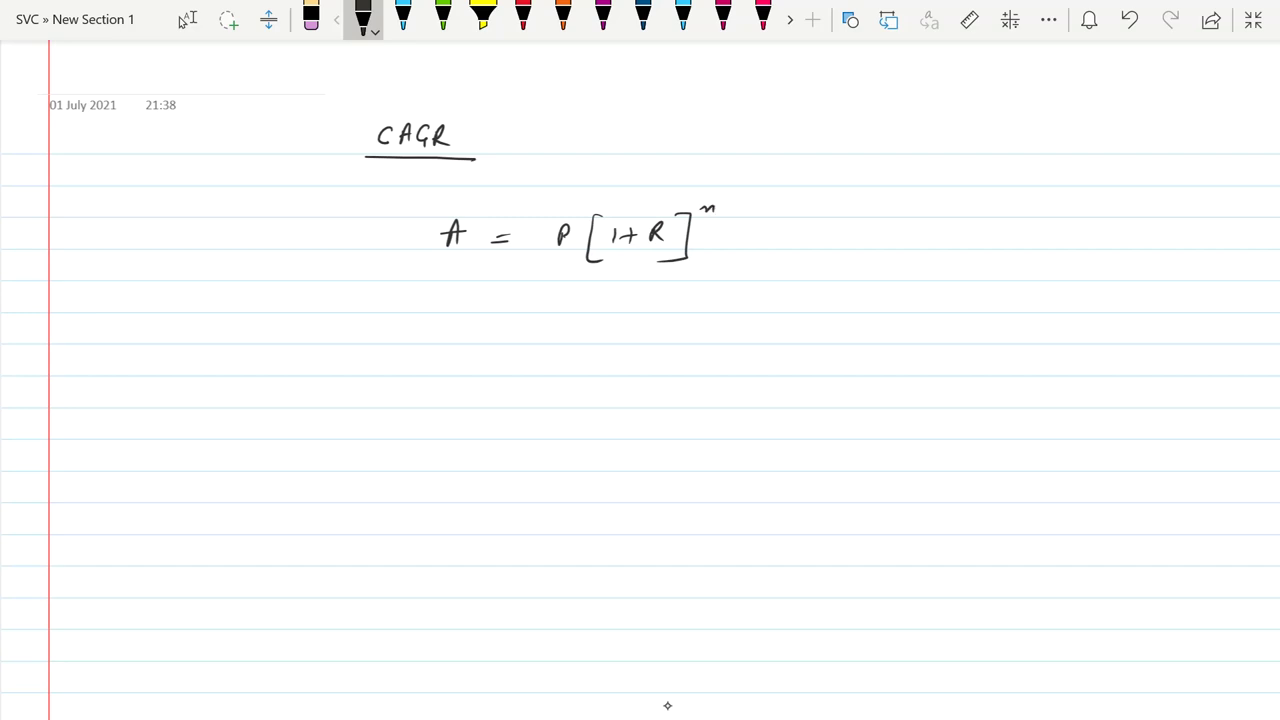
{"action": "mouse_move", "coordinate": [470, 210]}
{"action": "left_mouse_down"}
{"action": "mouse_move", "coordinate": [436, 211]}
{"action": "mouse_move", "coordinate": [462, 207]}
{"action": "left_mouse_up"}
{"action": "mouse_move", "coordinate": [570, 212]}
{"action": "left_mouse_down"}
{"action": "mouse_move", "coordinate": [550, 252]}
{"action": "mouse_move", "coordinate": [578, 213]}
{"action": "left_mouse_up"}
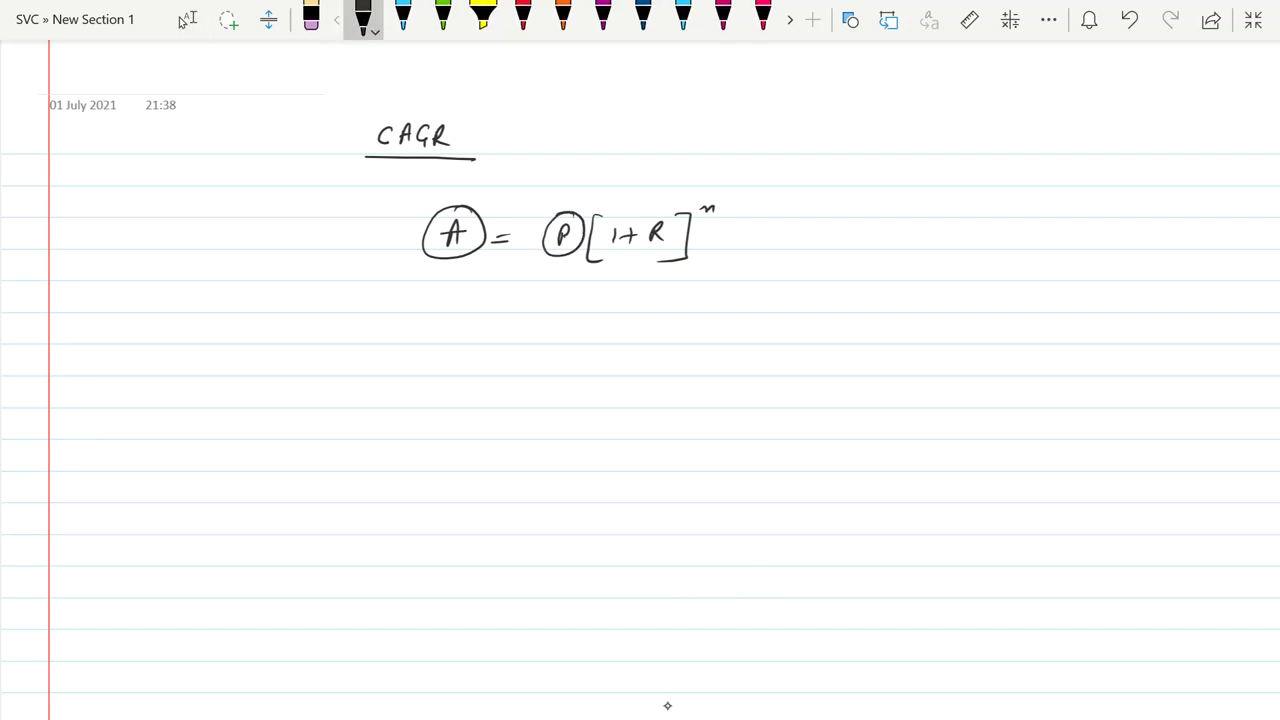
- Handwrite the equivalent formula FV = PV(1+r)^n on the line below the compound amount formula
{"action": "mouse_move", "coordinate": [438, 300]}
{"action": "left_mouse_down"}
{"action": "mouse_move", "coordinate": [435, 322]}
{"action": "mouse_move", "coordinate": [448, 298]}
{"action": "mouse_move", "coordinate": [502, 308]}
{"action": "left_mouse_up"}
{"action": "mouse_move", "coordinate": [488, 317]}
{"action": "left_mouse_down"}
{"action": "mouse_move", "coordinate": [549, 322]}
{"action": "mouse_move", "coordinate": [556, 310]}
{"action": "left_mouse_up"}
{"action": "mouse_move", "coordinate": [562, 300]}
{"action": "left_mouse_down"}
{"action": "mouse_move", "coordinate": [570, 318]}
{"action": "mouse_move", "coordinate": [583, 298]}
{"action": "mouse_move", "coordinate": [606, 327]}
{"action": "mouse_move", "coordinate": [617, 312]}
{"action": "left_mouse_up"}
{"action": "mouse_move", "coordinate": [614, 308]}
{"action": "left_mouse_down"}
{"action": "mouse_move", "coordinate": [640, 304]}
{"action": "mouse_move", "coordinate": [631, 317]}
{"action": "mouse_move", "coordinate": [661, 302]}
{"action": "mouse_move", "coordinate": [662, 319]}
{"action": "mouse_move", "coordinate": [700, 290]}
{"action": "left_mouse_up"}
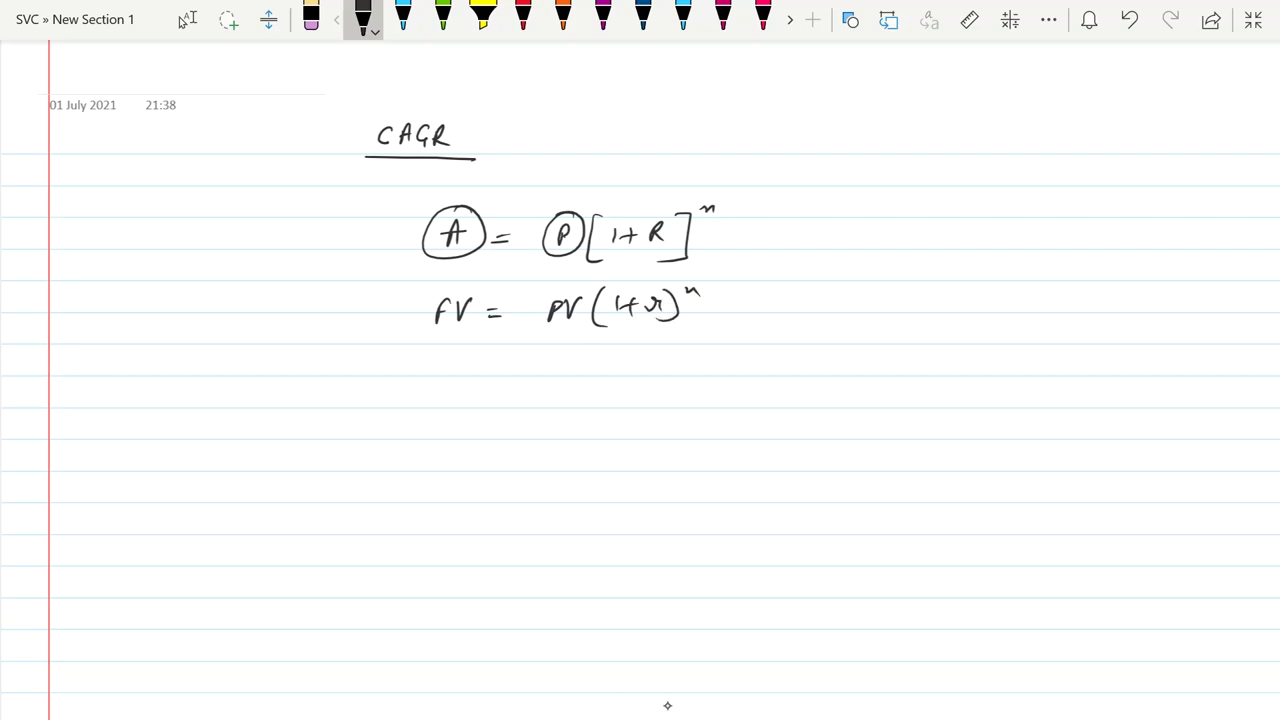
- Write a circled r in black beside the formulas and circle the rate in both formulas with the orange pen
{"action": "mouse_move", "coordinate": [906, 181]}
{"action": "left_mouse_down"}
{"action": "mouse_move", "coordinate": [908, 194]}
{"action": "mouse_move", "coordinate": [920, 181]}
{"action": "left_mouse_up"}
{"action": "mouse_move", "coordinate": [927, 171]}
{"action": "left_mouse_down"}
{"action": "mouse_move", "coordinate": [891, 176]}
{"action": "mouse_move", "coordinate": [933, 176]}
{"action": "left_mouse_up"}
{"action": "left_click", "coordinate": [563, 15]}
{"action": "left_click_drag", "start_coordinate": [660, 219], "coordinate": [658, 219]}
{"action": "left_click_drag", "start_coordinate": [662, 292], "coordinate": [650, 293]}
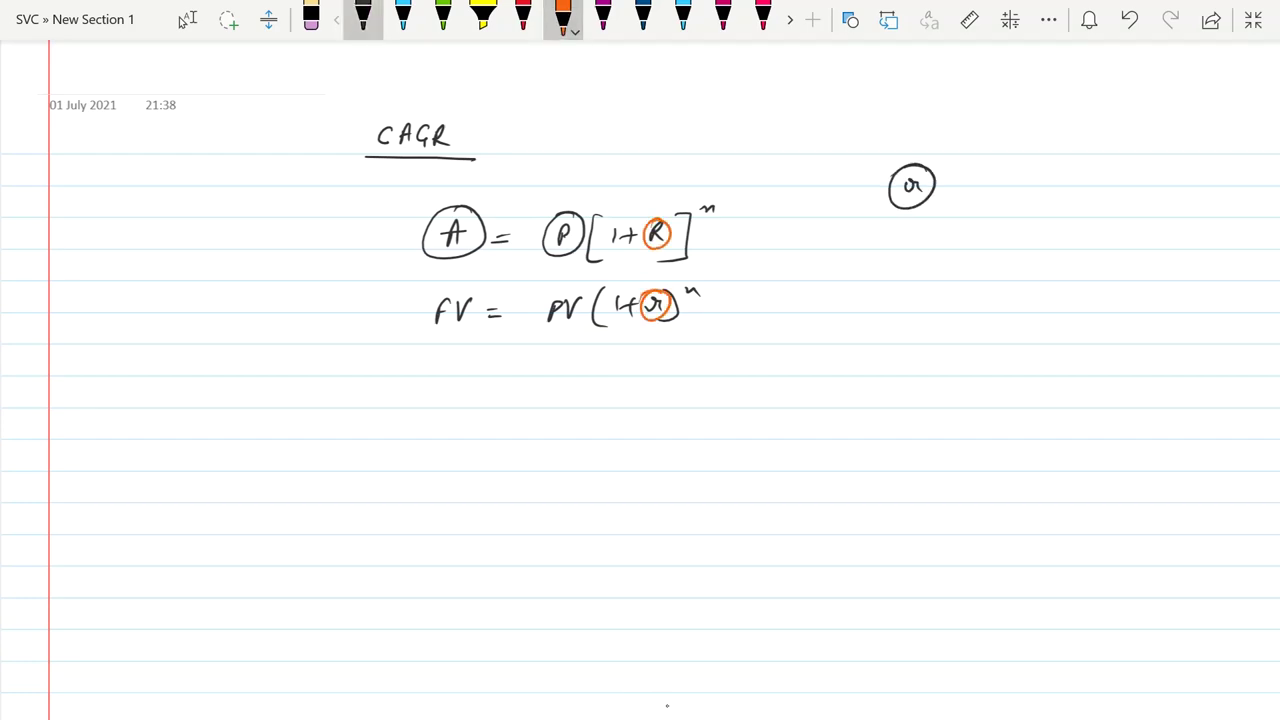
- With the dark blue pen, write the rearranged formula FV/PV = (1+r)^n below the FV formula
{"action": "left_click", "coordinate": [363, 15]}
{"action": "left_click", "coordinate": [643, 15]}
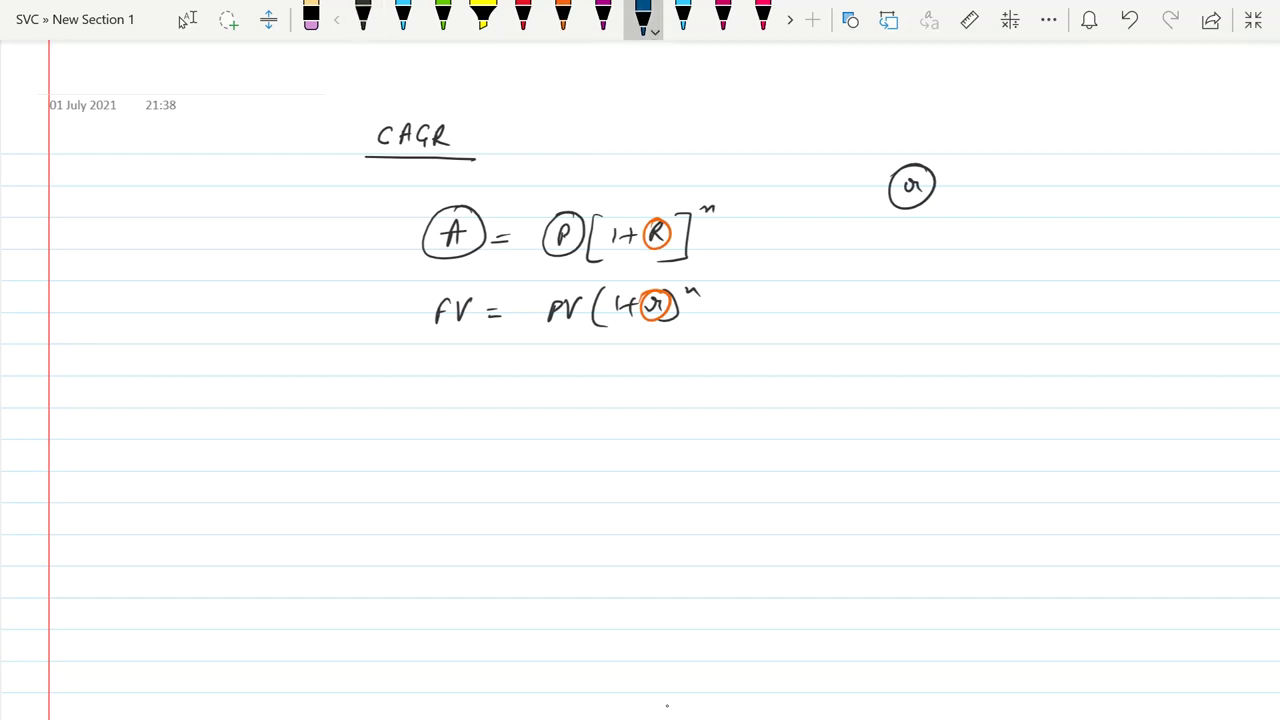
{"action": "mouse_move", "coordinate": [434, 382]}
{"action": "left_mouse_down"}
{"action": "mouse_move", "coordinate": [428, 406]}
{"action": "mouse_move", "coordinate": [466, 381]}
{"action": "left_mouse_up"}
{"action": "mouse_move", "coordinate": [407, 414]}
{"action": "left_mouse_down"}
{"action": "mouse_move", "coordinate": [474, 413]}
{"action": "mouse_move", "coordinate": [432, 441]}
{"action": "left_mouse_up"}
{"action": "mouse_move", "coordinate": [445, 428]}
{"action": "left_mouse_down"}
{"action": "mouse_move", "coordinate": [452, 447]}
{"action": "mouse_move", "coordinate": [460, 428]}
{"action": "mouse_move", "coordinate": [530, 404]}
{"action": "left_mouse_up"}
{"action": "mouse_move", "coordinate": [520, 410]}
{"action": "left_mouse_down"}
{"action": "mouse_move", "coordinate": [612, 394]}
{"action": "mouse_move", "coordinate": [604, 404]}
{"action": "left_mouse_up"}
{"action": "left_click_drag", "start_coordinate": [617, 390], "coordinate": [633, 401]}
{"action": "left_click_drag", "start_coordinate": [640, 378], "coordinate": [643, 405]}
{"action": "left_click_drag", "start_coordinate": [578, 375], "coordinate": [580, 412]}
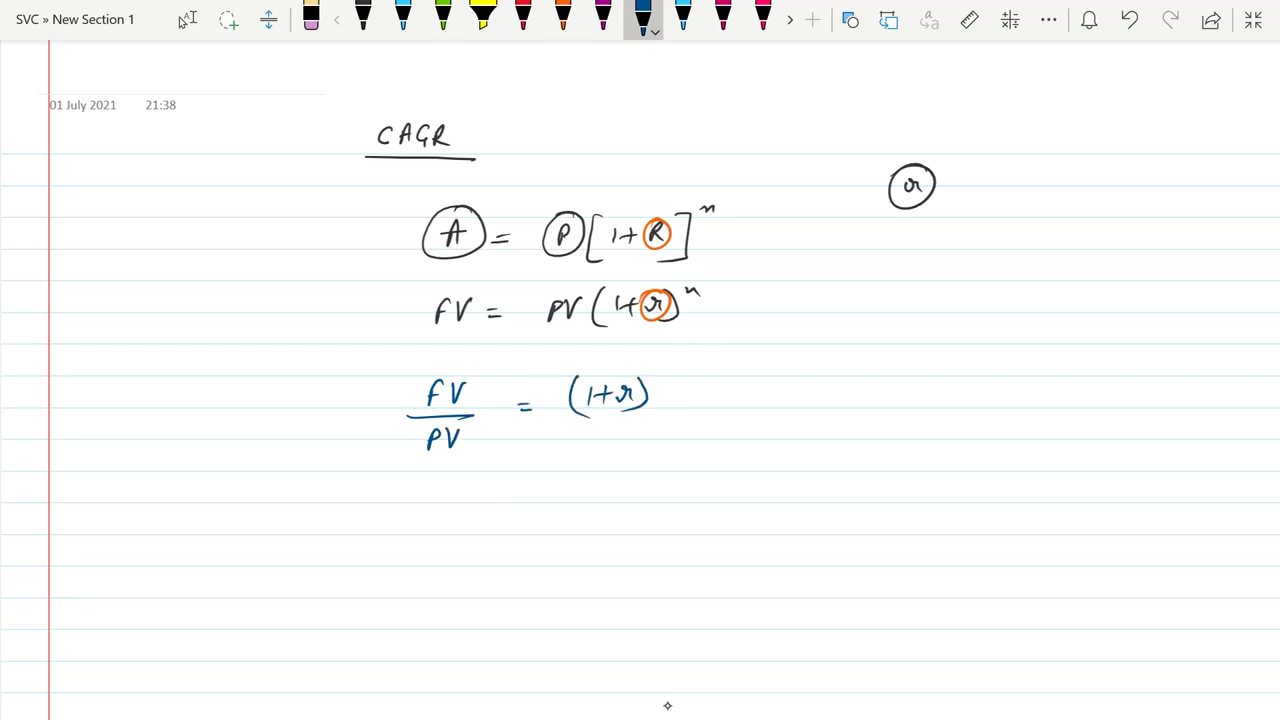
{"action": "left_click_drag", "start_coordinate": [649, 372], "coordinate": [664, 377]}
- Write the next derivation line (FV/PV)^(1/n) = 1+r in dark blue
{"action": "mouse_move", "coordinate": [443, 497]}
{"action": "left_mouse_down"}
{"action": "mouse_move", "coordinate": [434, 518]}
{"action": "mouse_move", "coordinate": [442, 507]}
{"action": "left_mouse_up"}
{"action": "mouse_move", "coordinate": [454, 497]}
{"action": "left_mouse_down"}
{"action": "mouse_move", "coordinate": [458, 514]}
{"action": "mouse_move", "coordinate": [467, 498]}
{"action": "left_mouse_up"}
{"action": "mouse_move", "coordinate": [415, 524]}
{"action": "left_mouse_down"}
{"action": "mouse_move", "coordinate": [473, 523]}
{"action": "mouse_move", "coordinate": [439, 553]}
{"action": "left_mouse_up"}
{"action": "left_click_drag", "start_coordinate": [453, 541], "coordinate": [462, 541]}
{"action": "left_click_drag", "start_coordinate": [418, 488], "coordinate": [410, 557]}
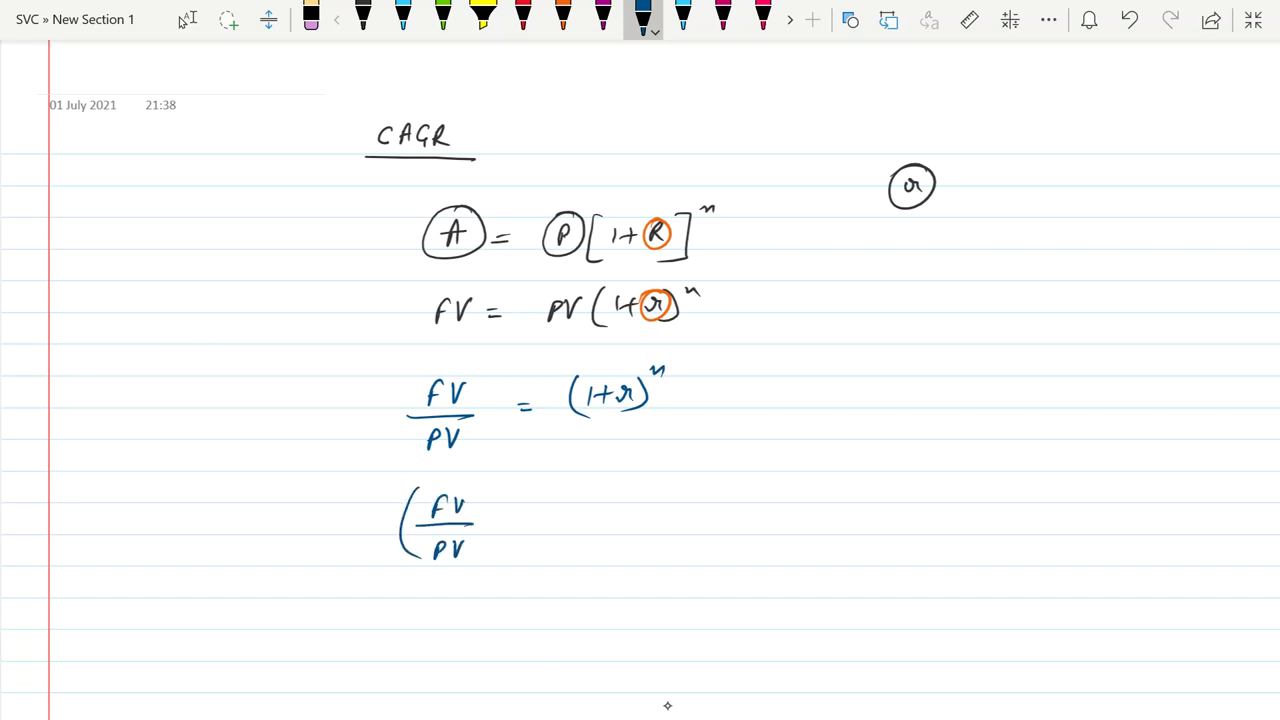
{"action": "mouse_move", "coordinate": [476, 490]}
{"action": "left_mouse_down"}
{"action": "mouse_move", "coordinate": [470, 555]}
{"action": "mouse_move", "coordinate": [501, 495]}
{"action": "mouse_move", "coordinate": [509, 505]}
{"action": "left_mouse_up"}
{"action": "left_click_drag", "start_coordinate": [513, 504], "coordinate": [597, 517]}
{"action": "mouse_move", "coordinate": [607, 511]}
{"action": "left_mouse_down"}
{"action": "mouse_move", "coordinate": [629, 509]}
{"action": "mouse_move", "coordinate": [619, 520]}
{"action": "left_mouse_up"}
{"action": "left_click_drag", "start_coordinate": [636, 507], "coordinate": [655, 506]}
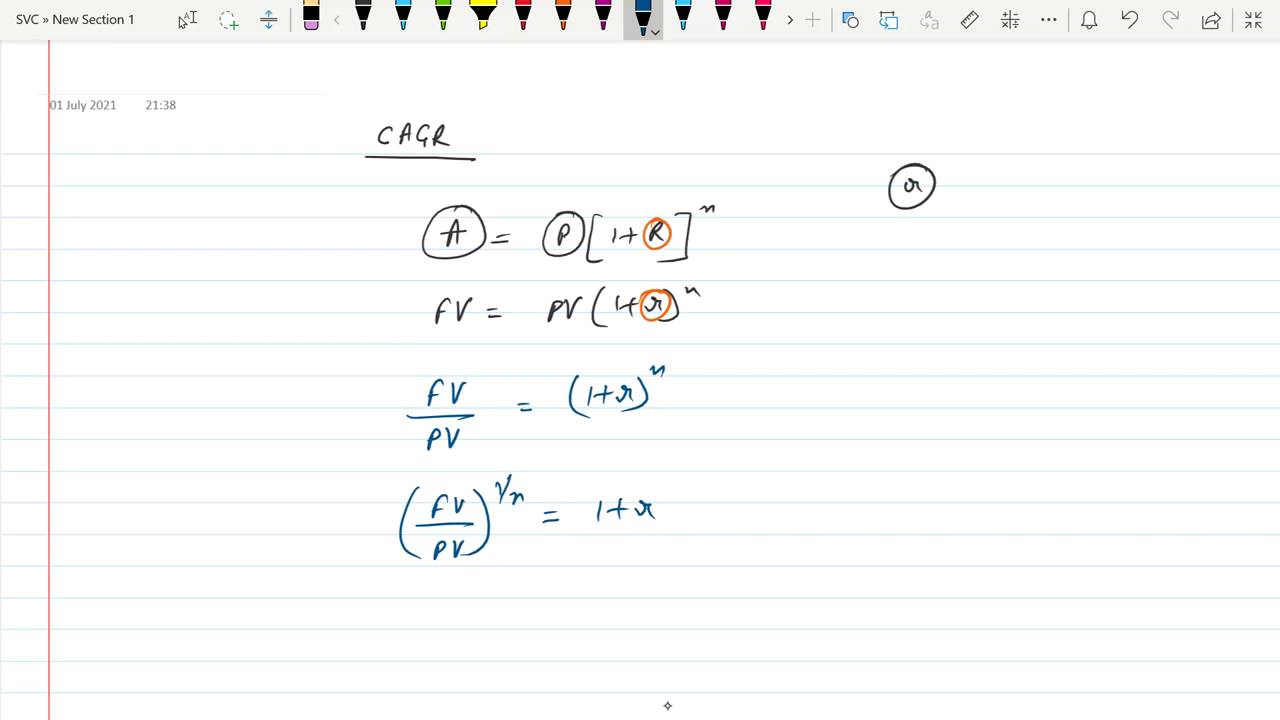
- Write the final derivation line ⇒ [(FV/PV)^(1/n) − 1] = r in dark blue, enclosing its left side in square brackets
{"action": "left_click_drag", "start_coordinate": [333, 630], "coordinate": [354, 639]}
{"action": "left_click_drag", "start_coordinate": [348, 615], "coordinate": [347, 657]}
{"action": "left_click_drag", "start_coordinate": [449, 614], "coordinate": [447, 631]}
{"action": "mouse_move", "coordinate": [447, 612]}
{"action": "left_mouse_down"}
{"action": "mouse_move", "coordinate": [485, 609]}
{"action": "mouse_move", "coordinate": [498, 634]}
{"action": "left_mouse_up"}
{"action": "left_click_drag", "start_coordinate": [456, 672], "coordinate": [484, 650]}
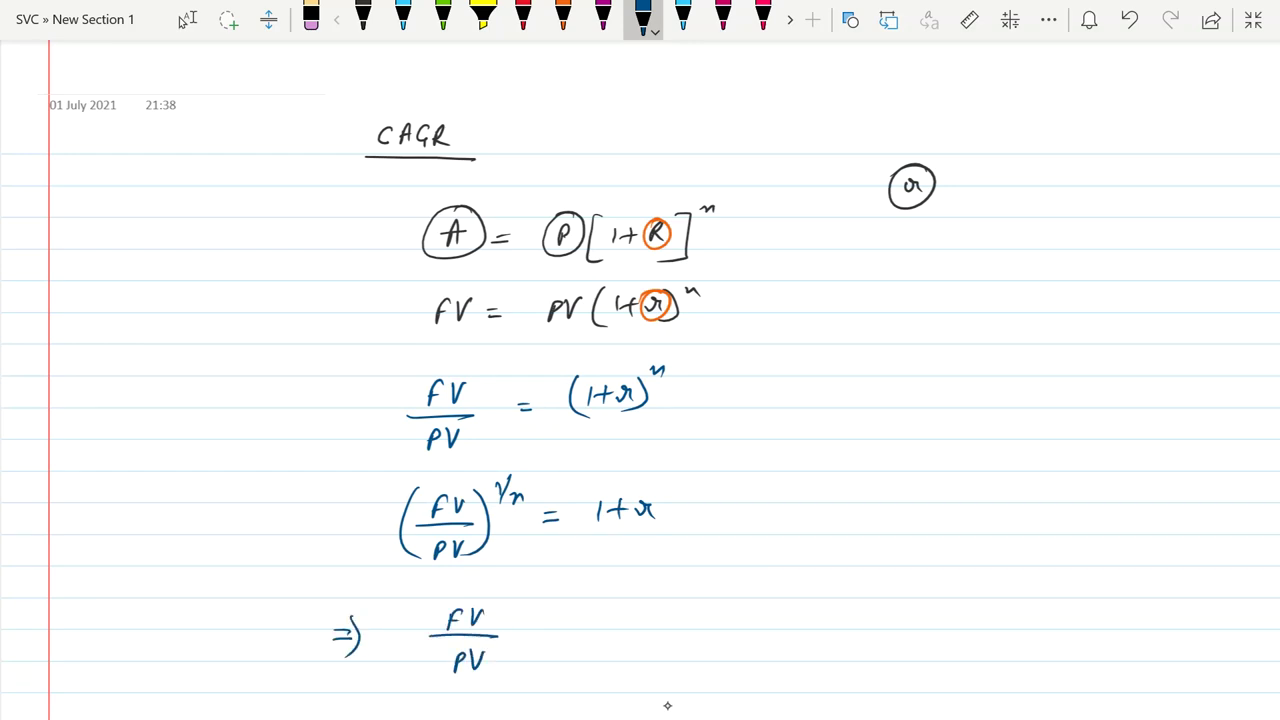
{"action": "left_click_drag", "start_coordinate": [489, 605], "coordinate": [487, 677]}
{"action": "left_click_drag", "start_coordinate": [430, 615], "coordinate": [408, 680]}
{"action": "left_click_drag", "start_coordinate": [516, 598], "coordinate": [521, 613]}
{"action": "mouse_move", "coordinate": [531, 614]}
{"action": "left_mouse_down"}
{"action": "mouse_move", "coordinate": [537, 605]}
{"action": "mouse_move", "coordinate": [583, 643]}
{"action": "mouse_move", "coordinate": [654, 626]}
{"action": "left_mouse_up"}
{"action": "mouse_move", "coordinate": [634, 635]}
{"action": "left_mouse_down"}
{"action": "mouse_move", "coordinate": [690, 634]}
{"action": "mouse_move", "coordinate": [702, 620]}
{"action": "left_mouse_up"}
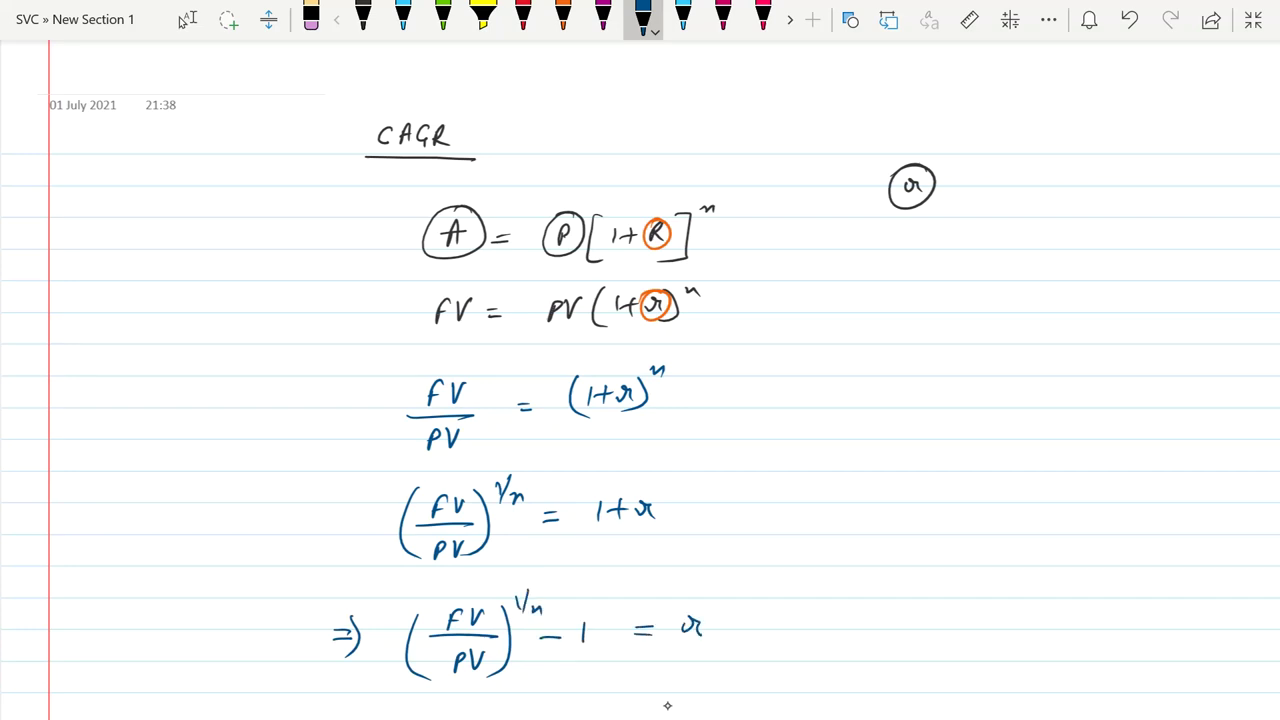
{"action": "mouse_move", "coordinate": [604, 600]}
{"action": "left_mouse_down"}
{"action": "mouse_move", "coordinate": [614, 666]}
{"action": "mouse_move", "coordinate": [555, 674]}
{"action": "left_mouse_up"}
{"action": "left_click_drag", "start_coordinate": [416, 598], "coordinate": [433, 690]}
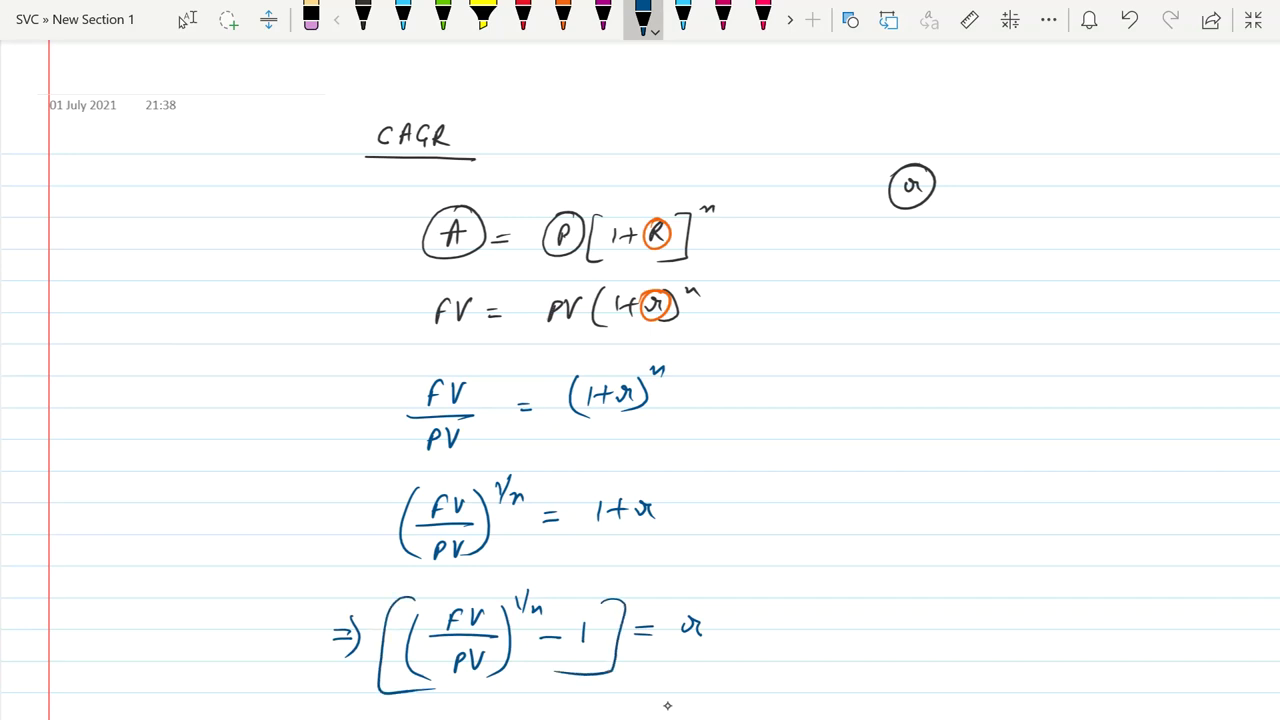
{"action": "left_click", "coordinate": [363, 15]}
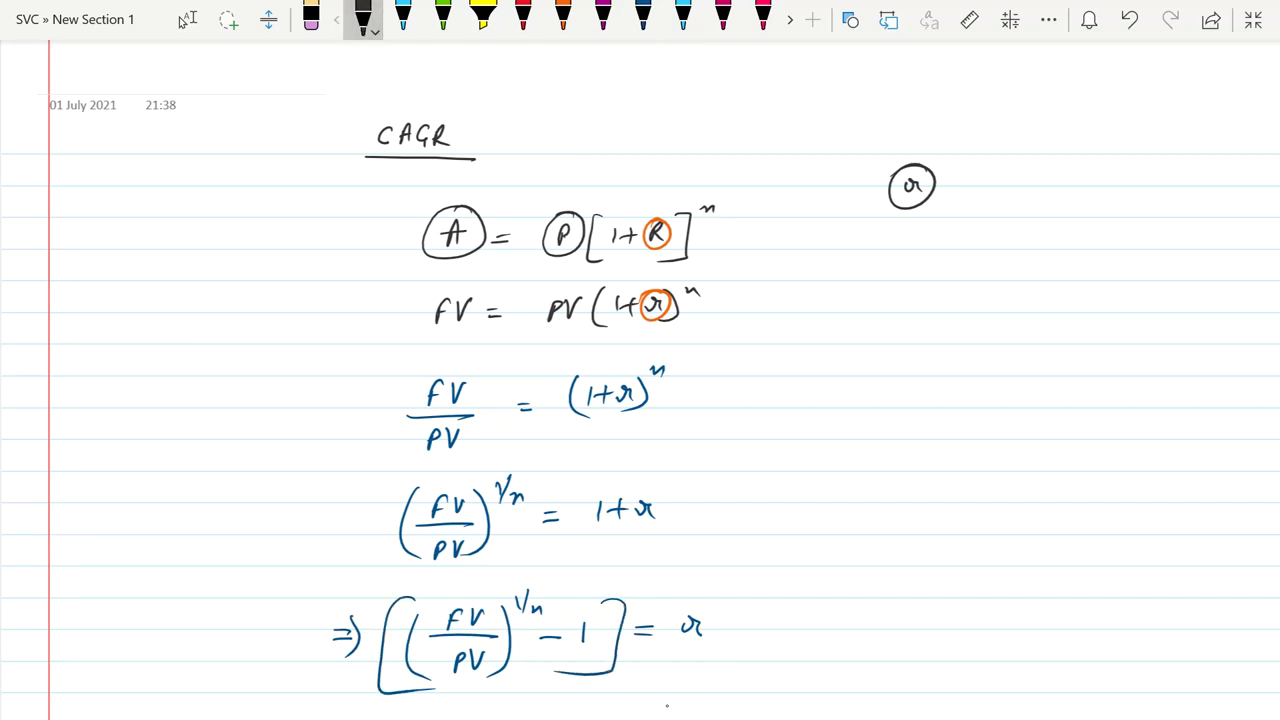
{"action": "left_click", "coordinate": [850, 20]}
{"action": "left_click", "coordinate": [866, 120]}
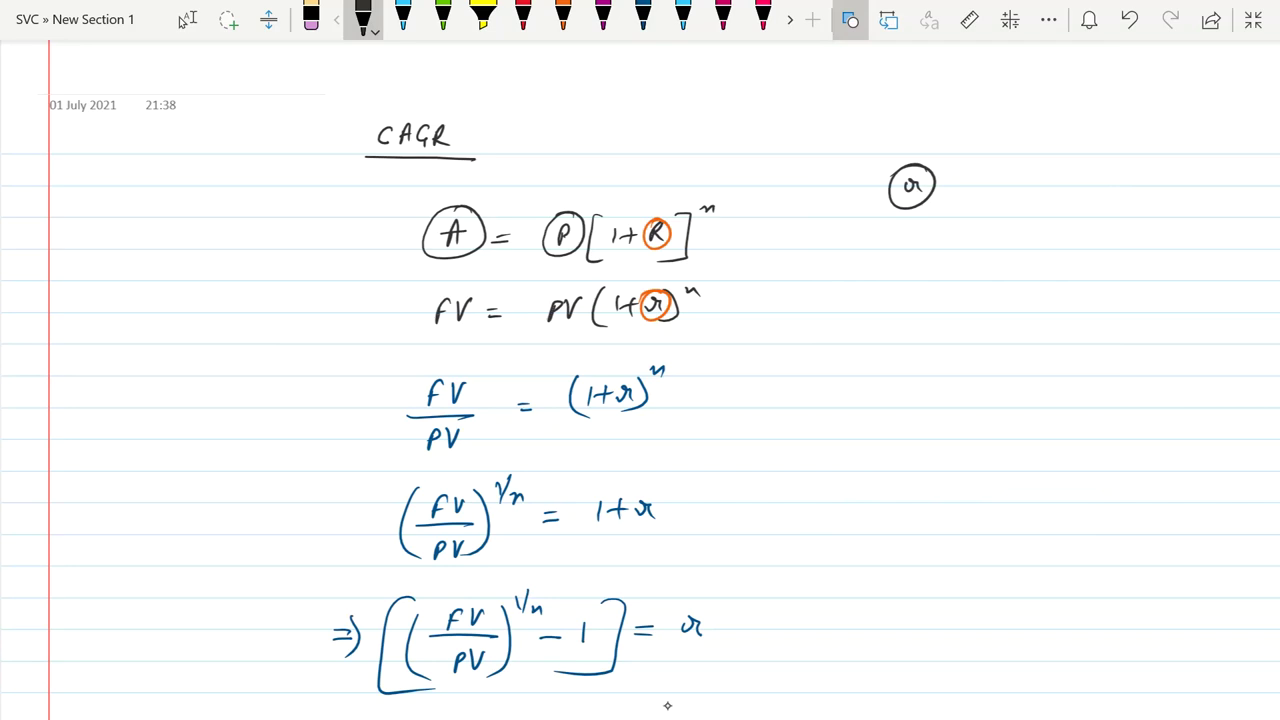
{"action": "left_click_drag", "start_coordinate": [268, 560], "coordinate": [757, 618]}
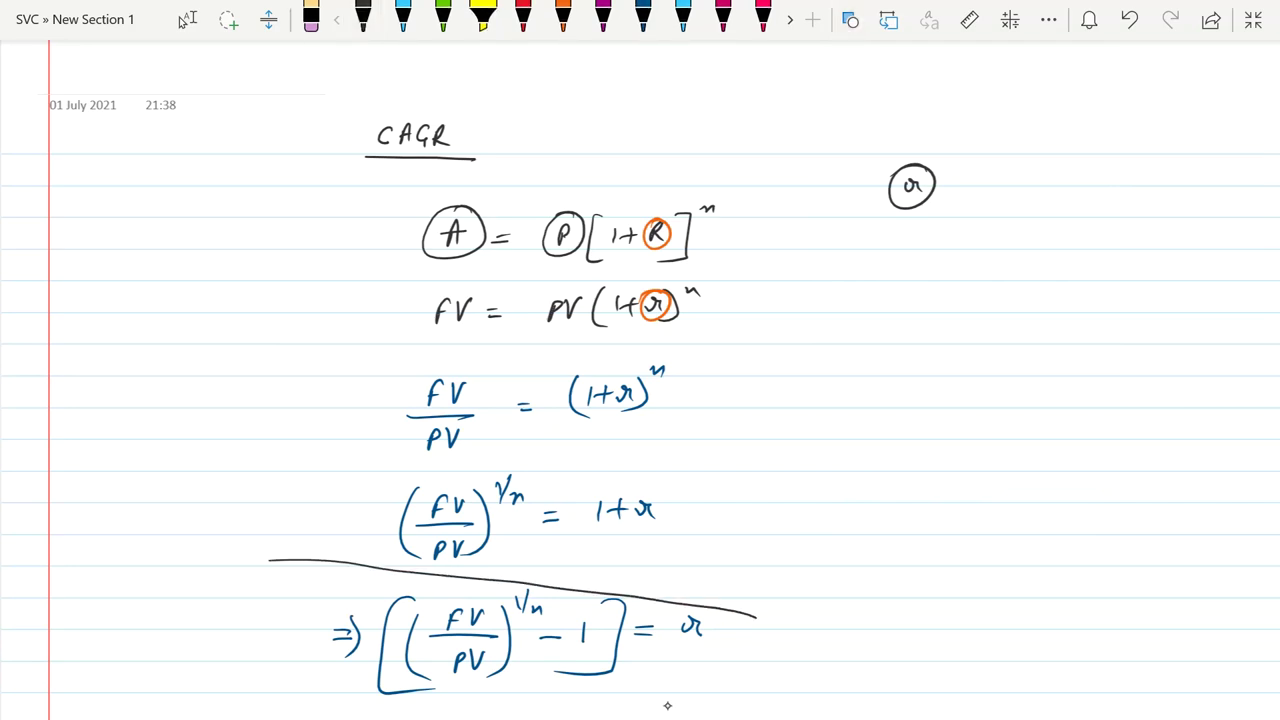
{"action": "key", "text": "ctrl+z"}
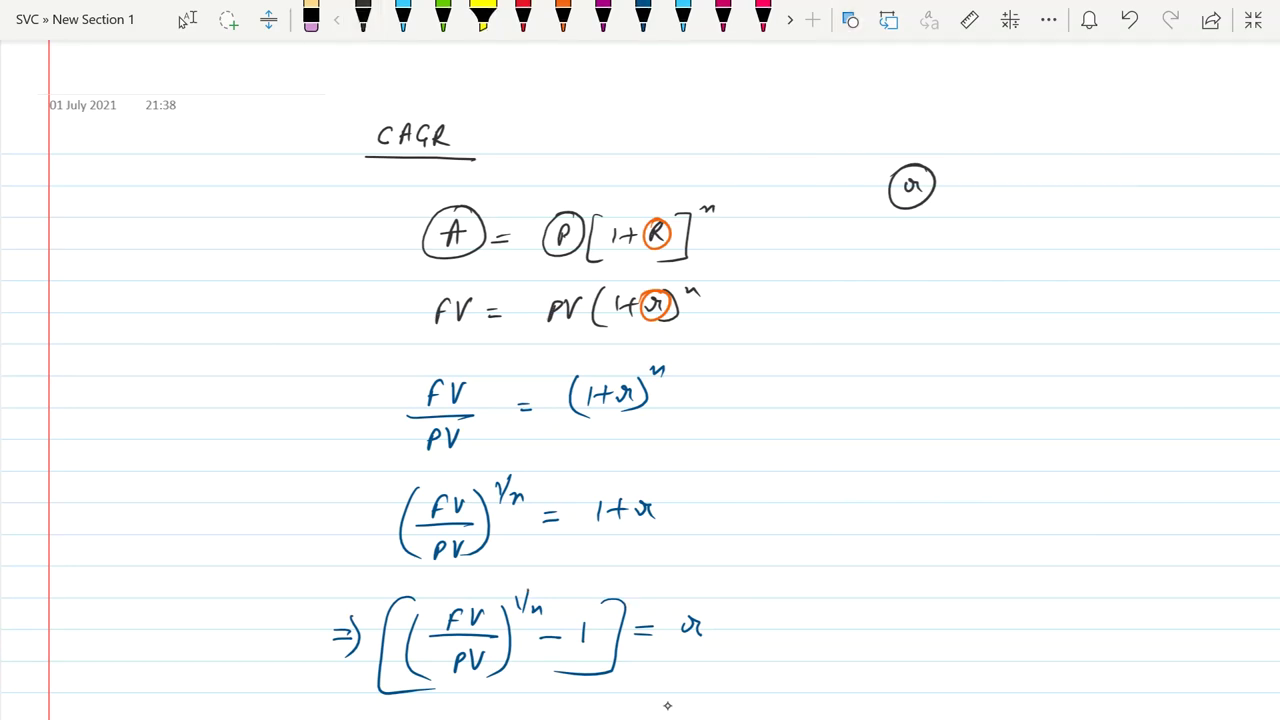
- Insert a rectangle shape and move it so it frames the final formula for r
{"action": "left_click", "coordinate": [850, 20]}
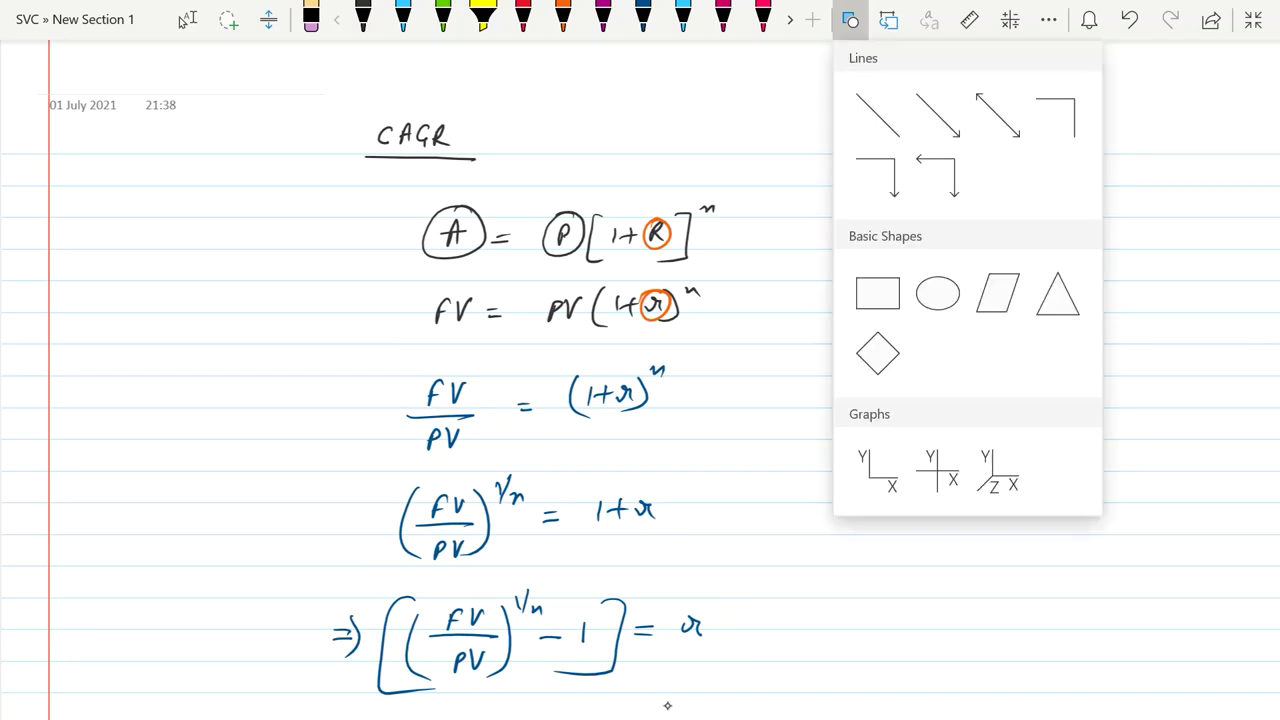
{"action": "left_click", "coordinate": [878, 293]}
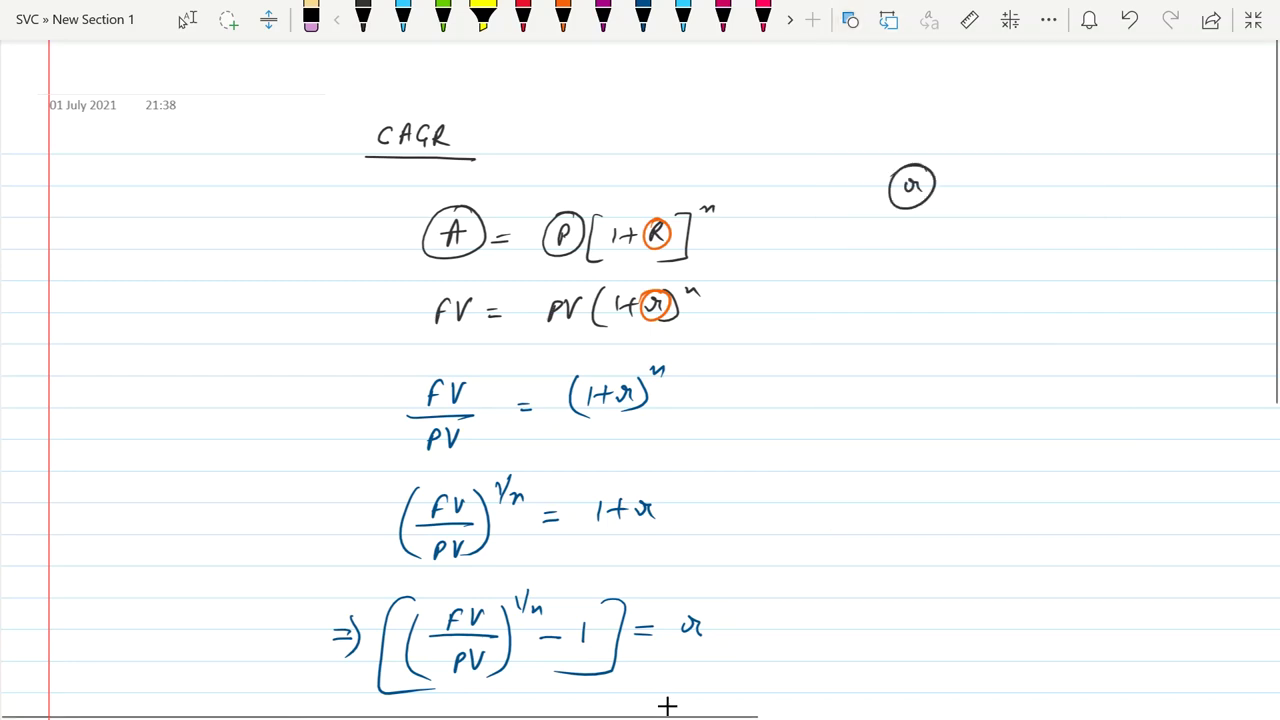
{"action": "mouse_move", "coordinate": [255, 548]}
{"action": "left_mouse_down"}
{"action": "mouse_move", "coordinate": [780, 664]}
{"action": "mouse_move", "coordinate": [779, 688]}
{"action": "left_mouse_up"}
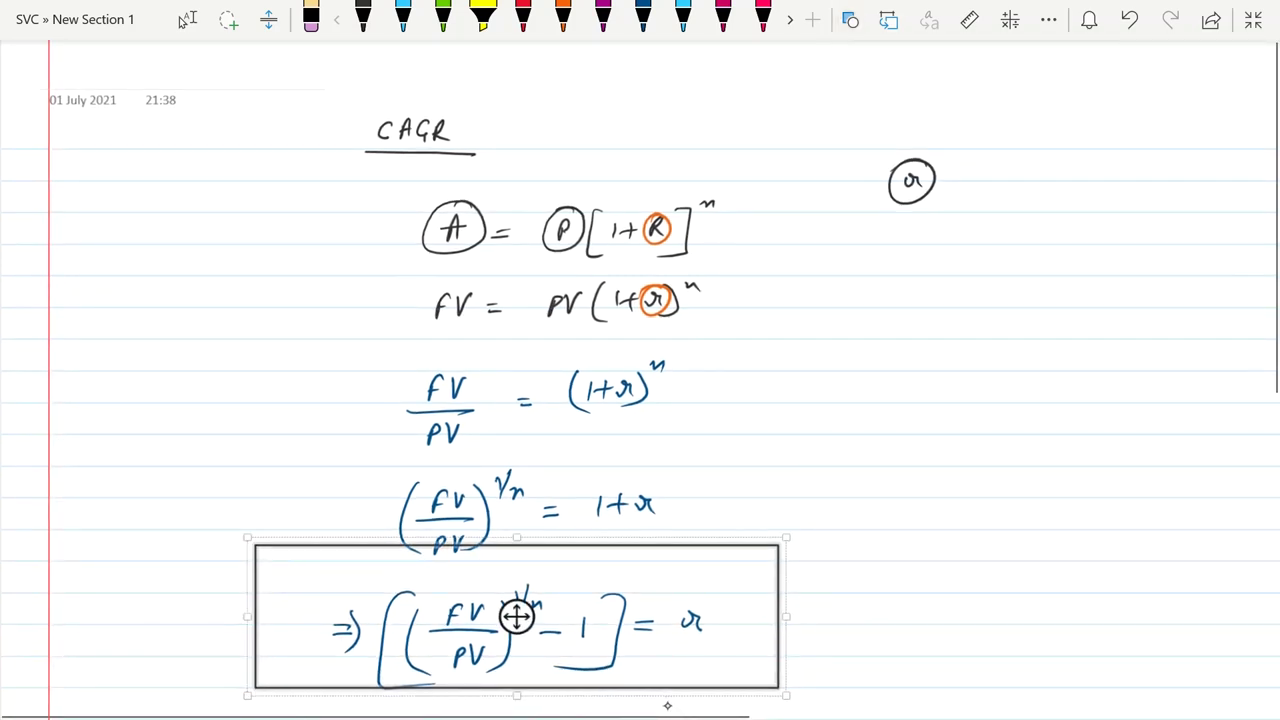
{"action": "left_click_drag", "start_coordinate": [516, 617], "coordinate": [514, 637]}
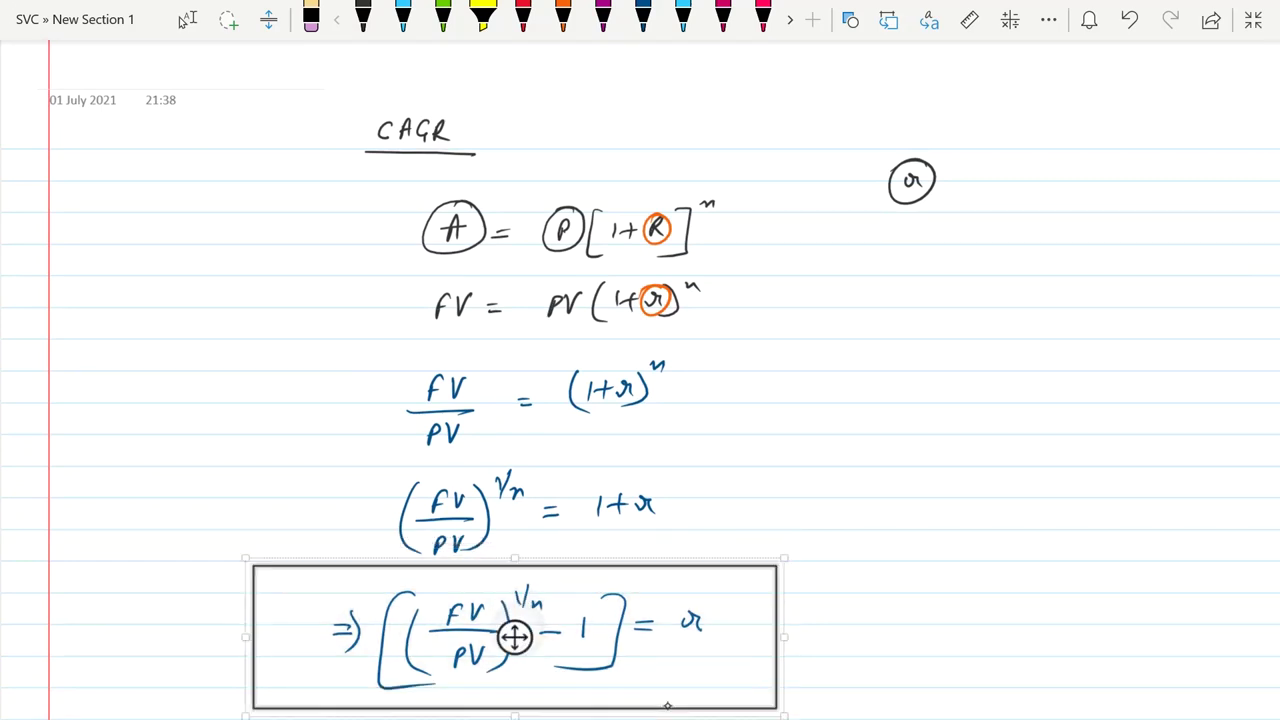
{"action": "left_click", "coordinate": [1000, 619]}
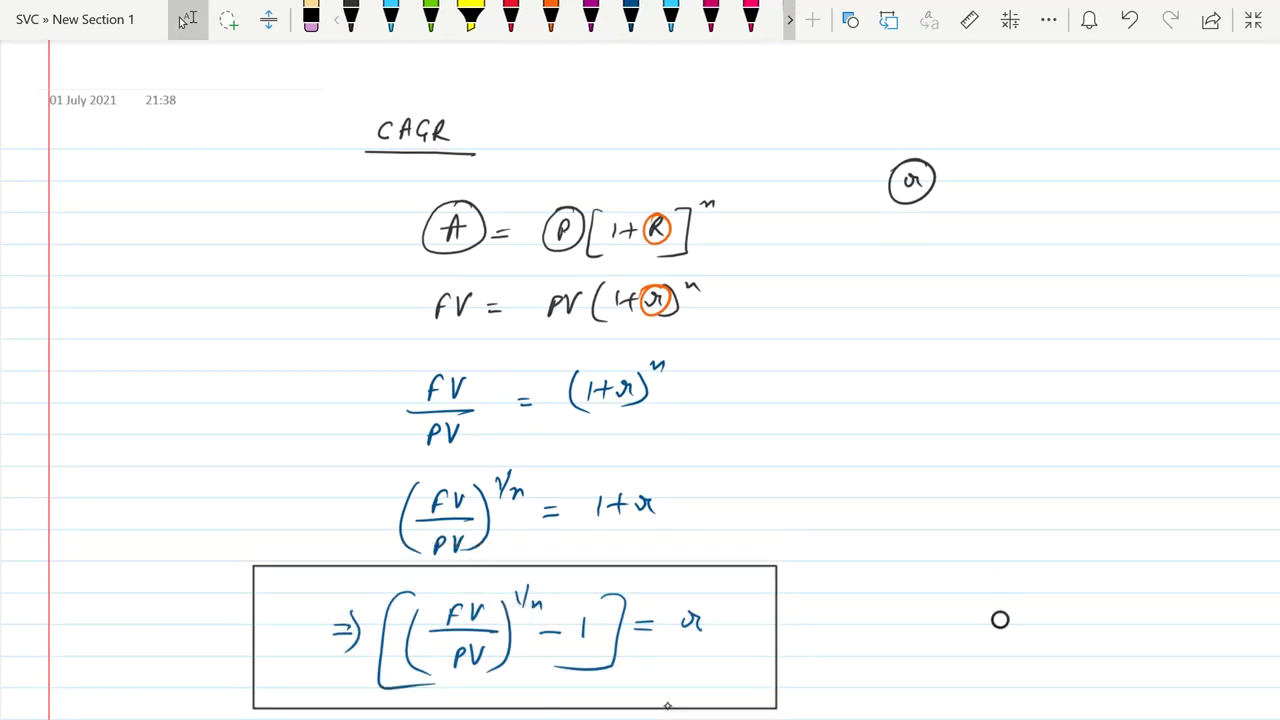
- With the pink pen, draw an arrow from the framed formula to a circled handwritten label CAGR
{"action": "left_click", "coordinate": [722, 16]}
{"action": "mouse_move", "coordinate": [754, 618]}
{"action": "left_mouse_down"}
{"action": "mouse_move", "coordinate": [824, 551]}
{"action": "mouse_move", "coordinate": [860, 540]}
{"action": "left_mouse_up"}
{"action": "left_click_drag", "start_coordinate": [846, 538], "coordinate": [852, 552]}
{"action": "mouse_move", "coordinate": [928, 510]}
{"action": "left_mouse_down"}
{"action": "mouse_move", "coordinate": [930, 528]}
{"action": "mouse_move", "coordinate": [974, 526]}
{"action": "mouse_move", "coordinate": [990, 500]}
{"action": "mouse_move", "coordinate": [1004, 522]}
{"action": "left_mouse_up"}
{"action": "mouse_move", "coordinate": [1018, 488]}
{"action": "left_mouse_down"}
{"action": "mouse_move", "coordinate": [938, 562]}
{"action": "mouse_move", "coordinate": [950, 478]}
{"action": "left_mouse_up"}
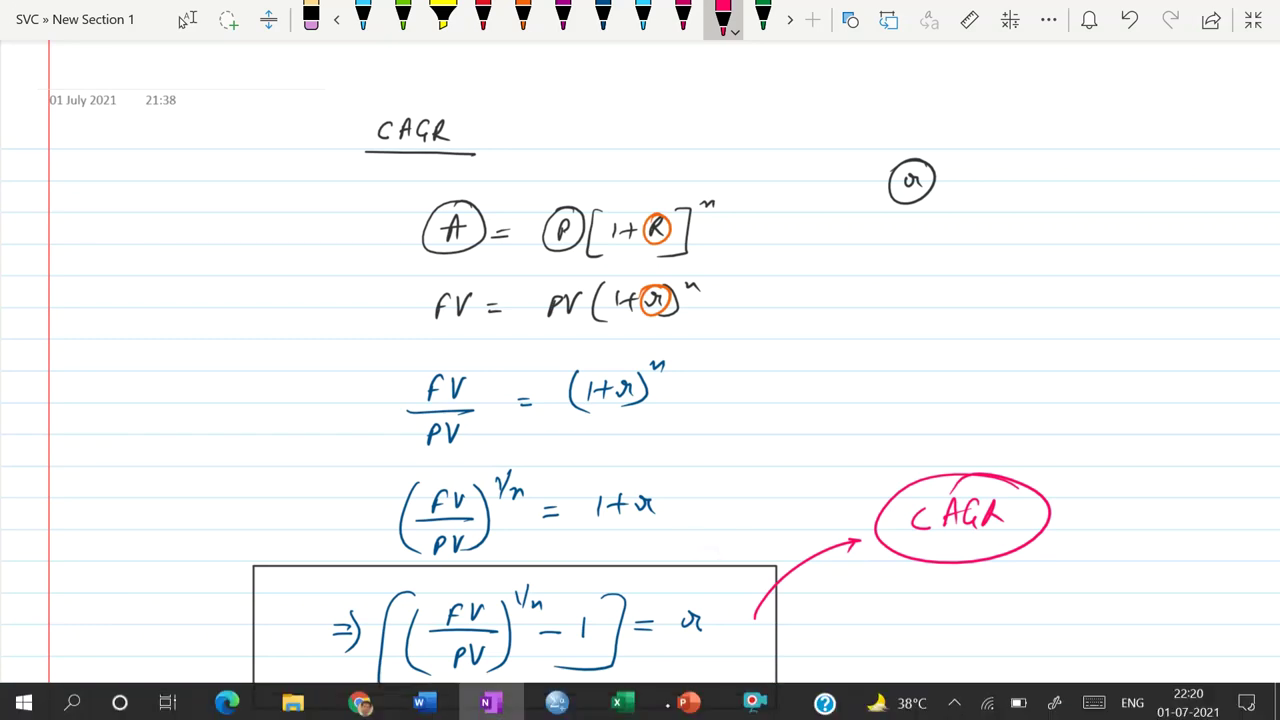
- Switch to Excel and examine the yearly returns and the PV and FV cells on the CAGR sheet
{"action": "left_click", "coordinate": [620, 700]}
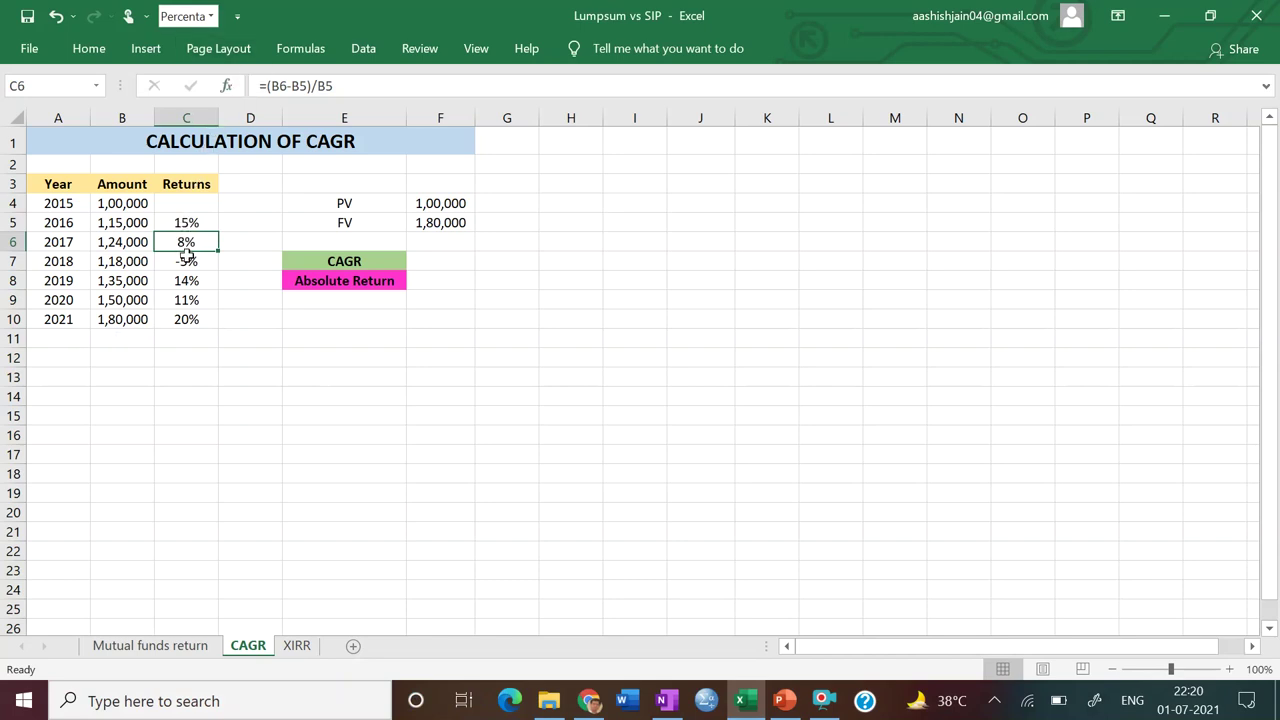
{"action": "left_click", "coordinate": [198, 384]}
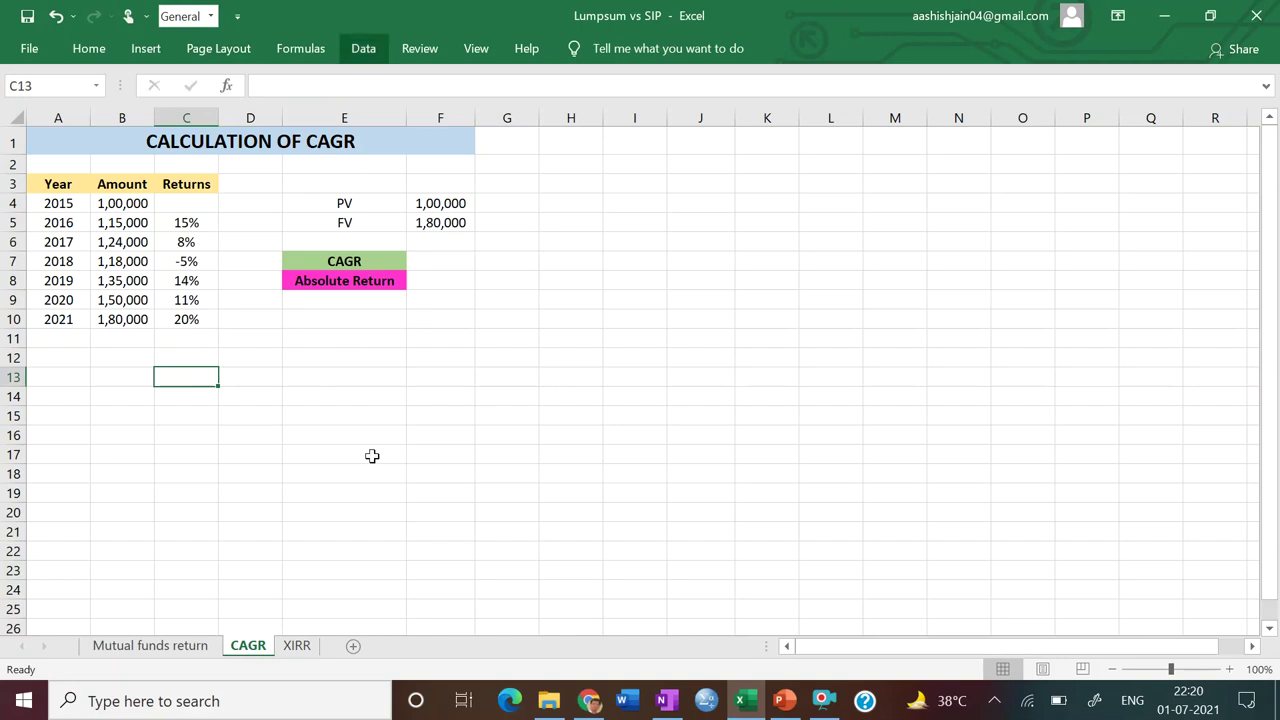
{"action": "left_click_drag", "start_coordinate": [366, 418], "coordinate": [362, 359]}
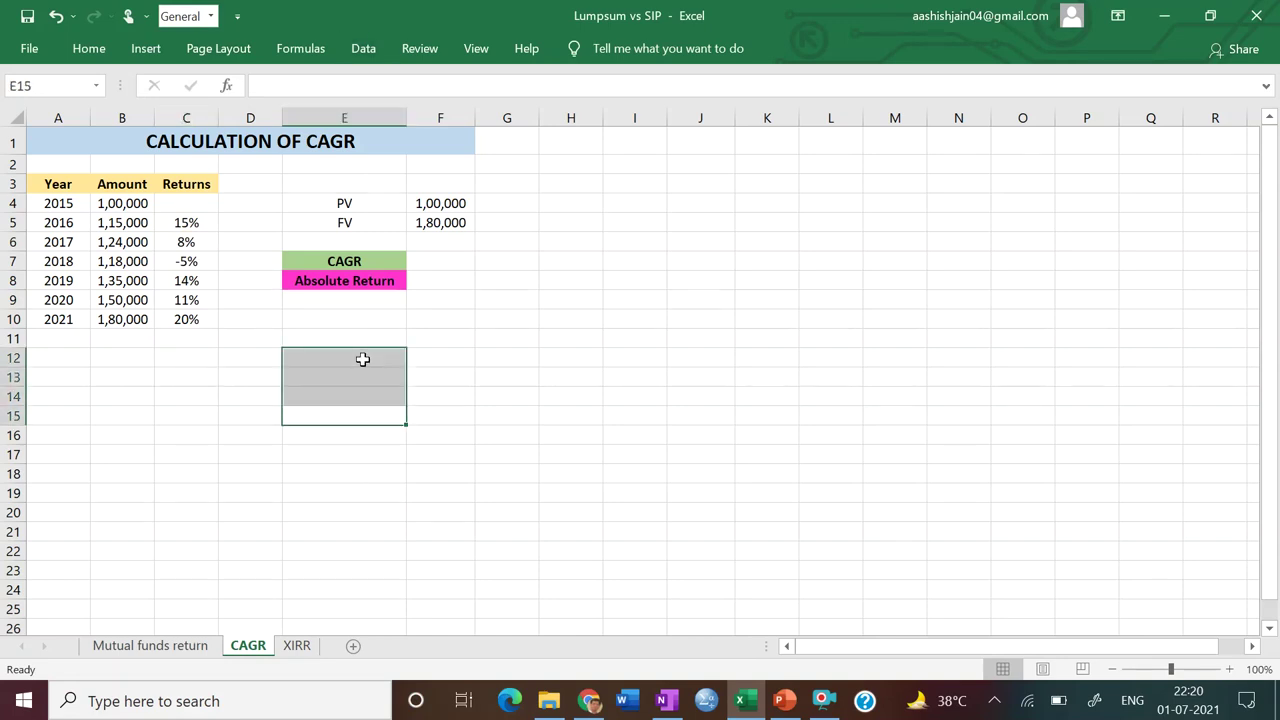
{"action": "right_click", "coordinate": [363, 362]}
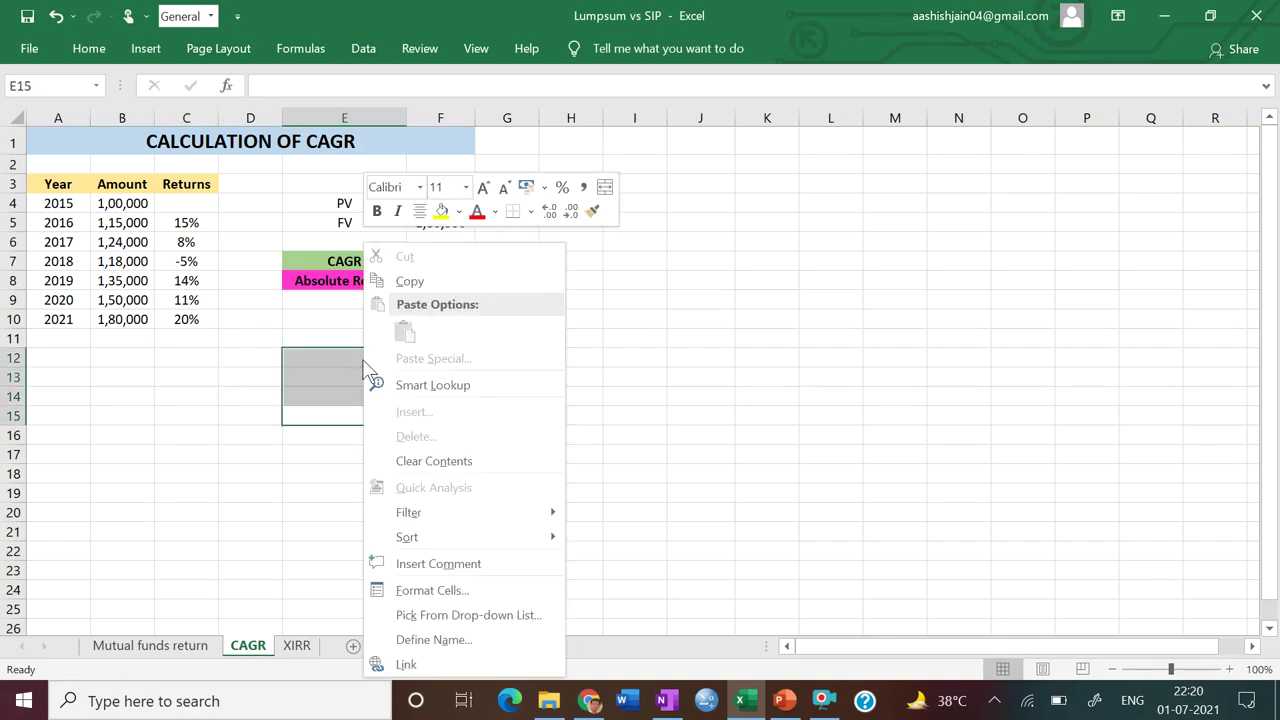
{"action": "left_click", "coordinate": [1089, 322]}
{"action": "left_click", "coordinate": [1090, 321]}
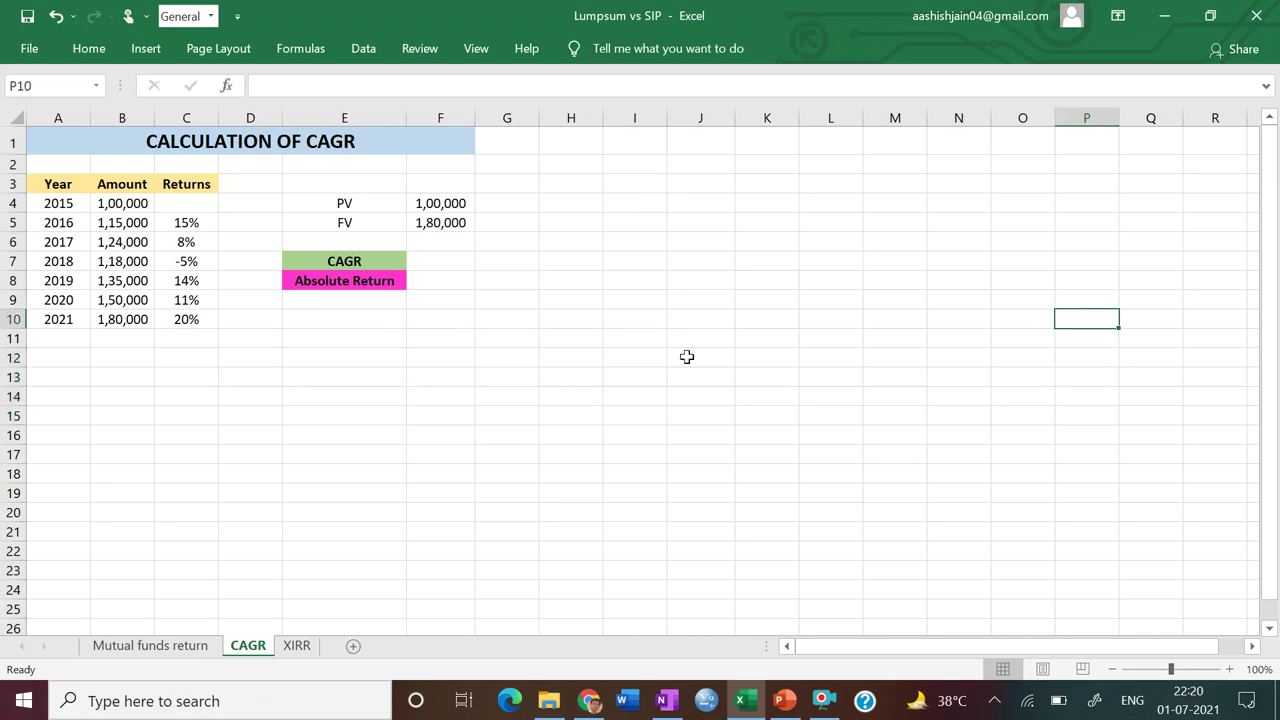
{"action": "left_click", "coordinate": [642, 359]}
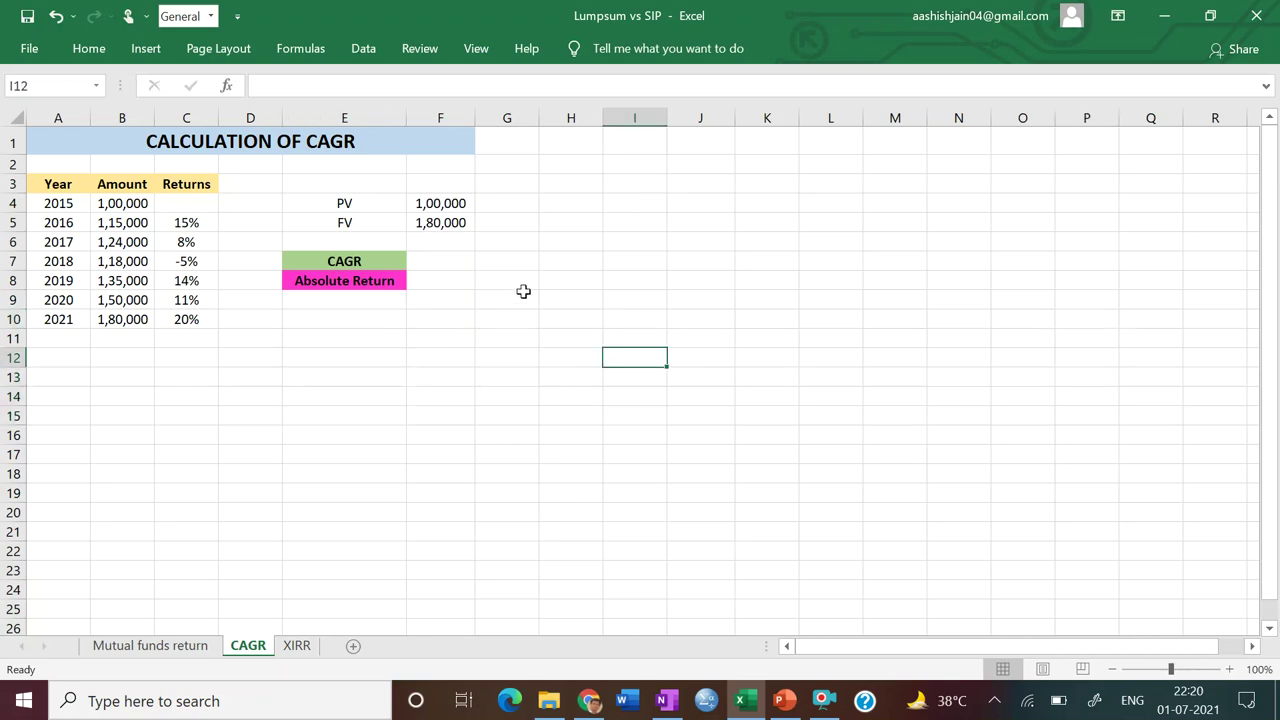
{"action": "left_click", "coordinate": [437, 203]}
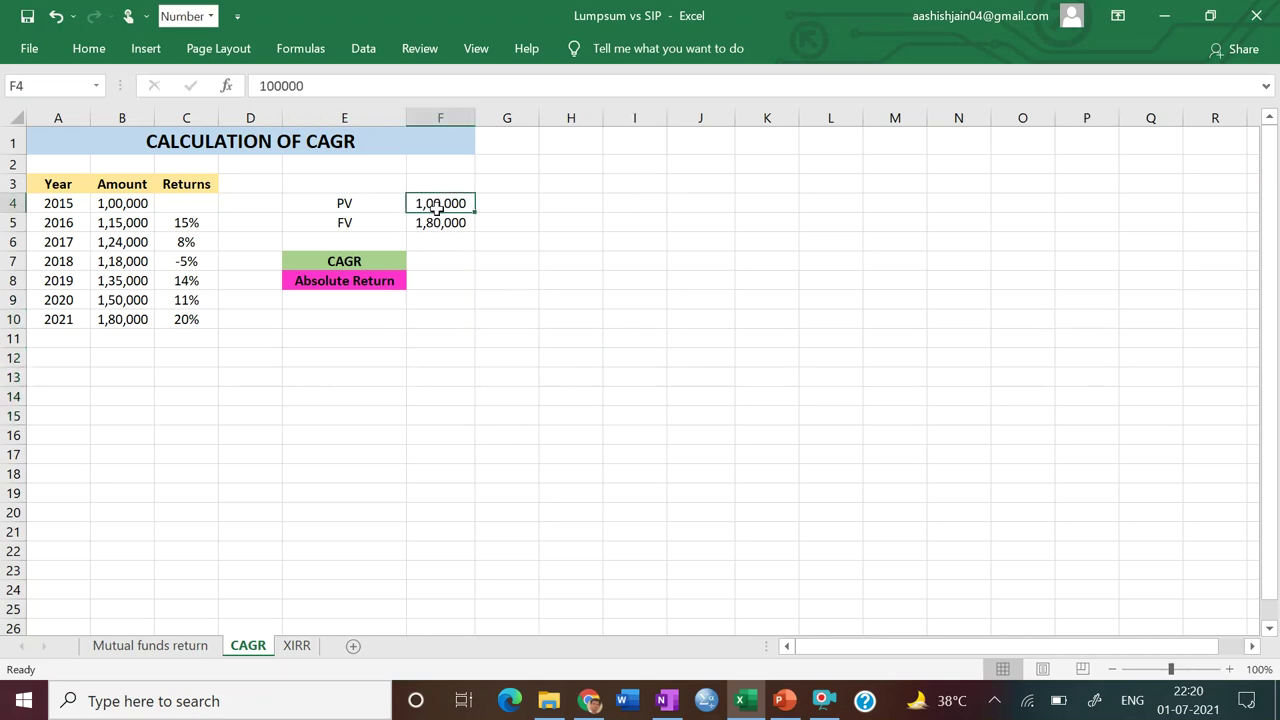
{"action": "left_click", "coordinate": [439, 221]}
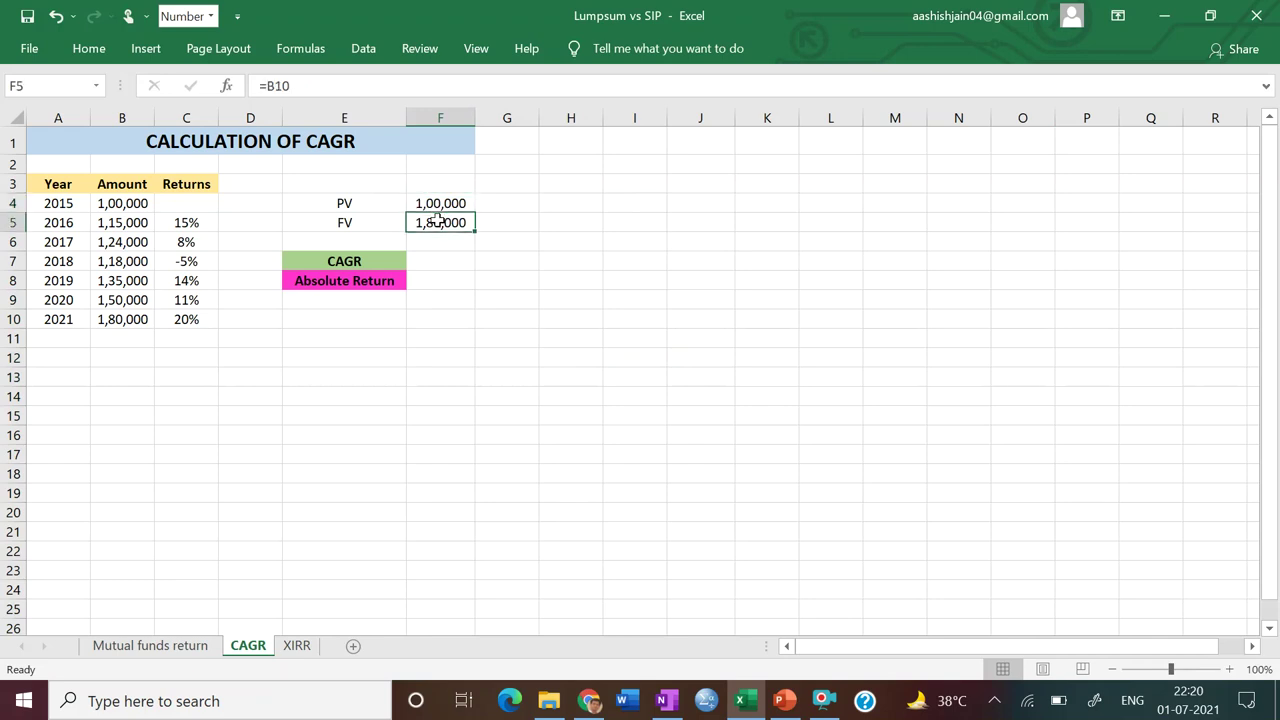
- Calculate the absolute return in cell F8 with the formula =(F5-F4)/F4
{"action": "left_click", "coordinate": [434, 281]}
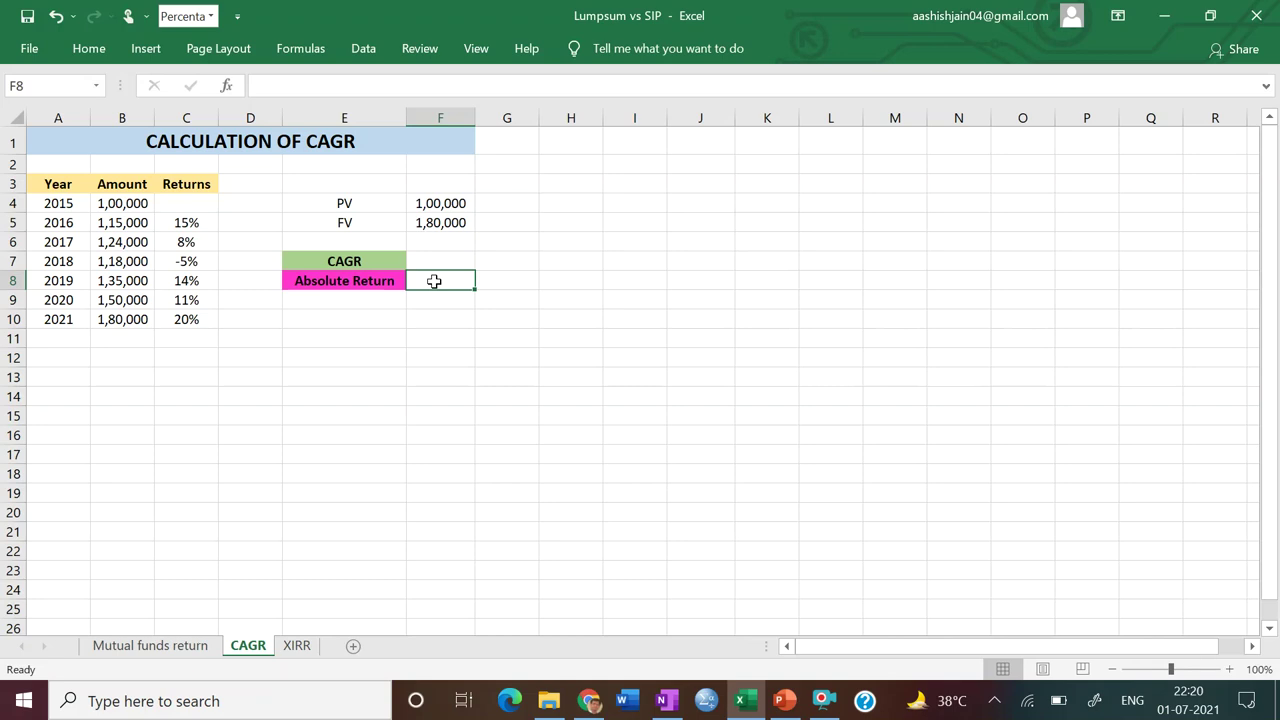
{"action": "type", "text": "="}
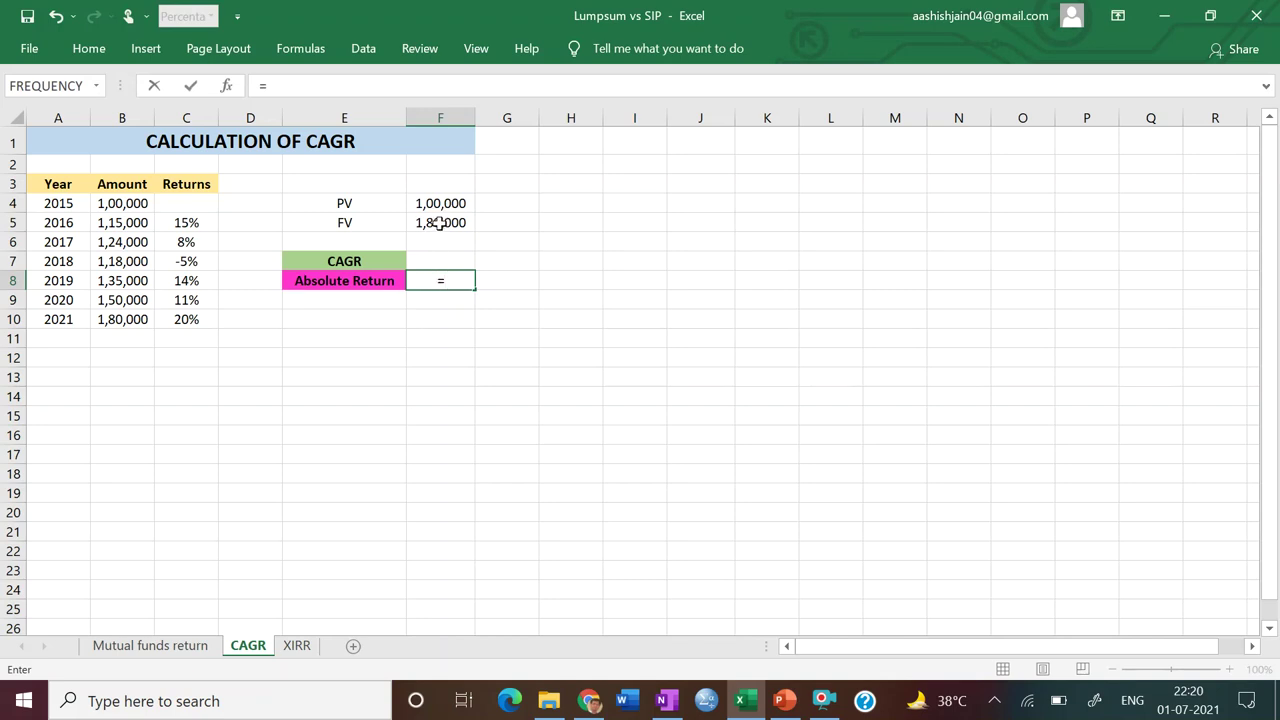
{"action": "type", "text": "("}
{"action": "left_click", "coordinate": [440, 224]}
{"action": "type", "text": "-"}
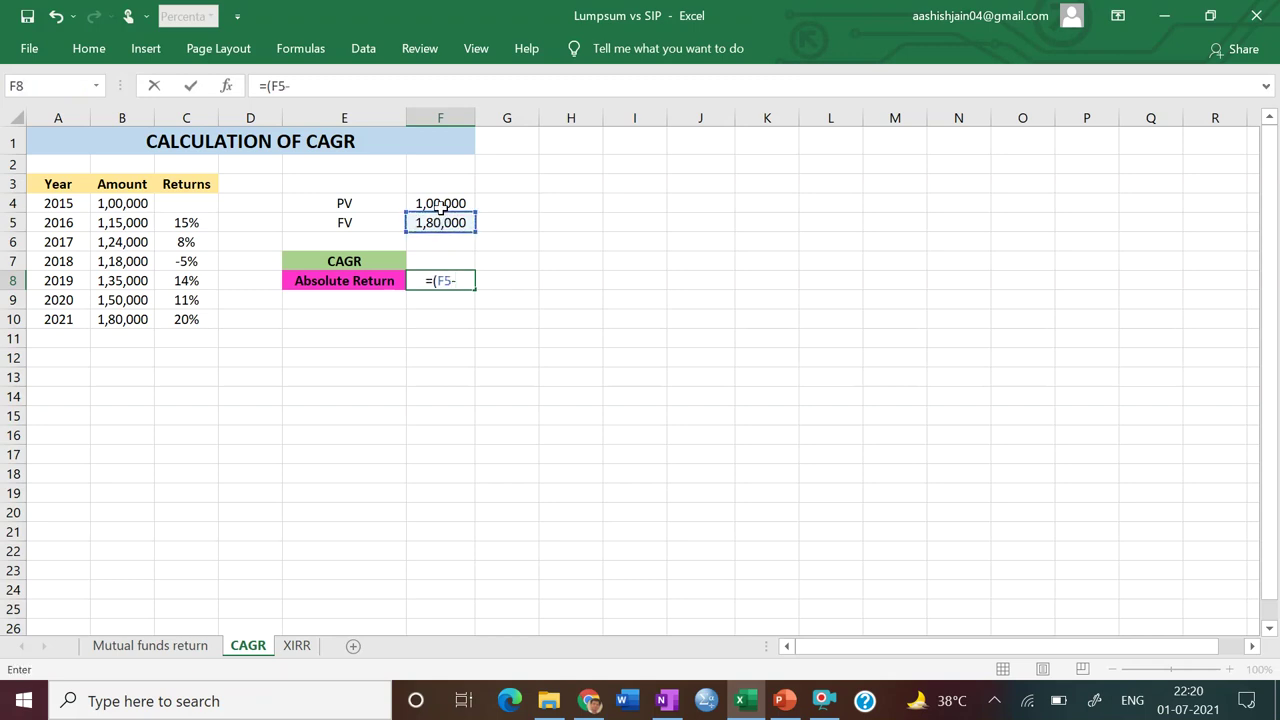
{"action": "left_click", "coordinate": [441, 203]}
{"action": "type", "text": ")"}
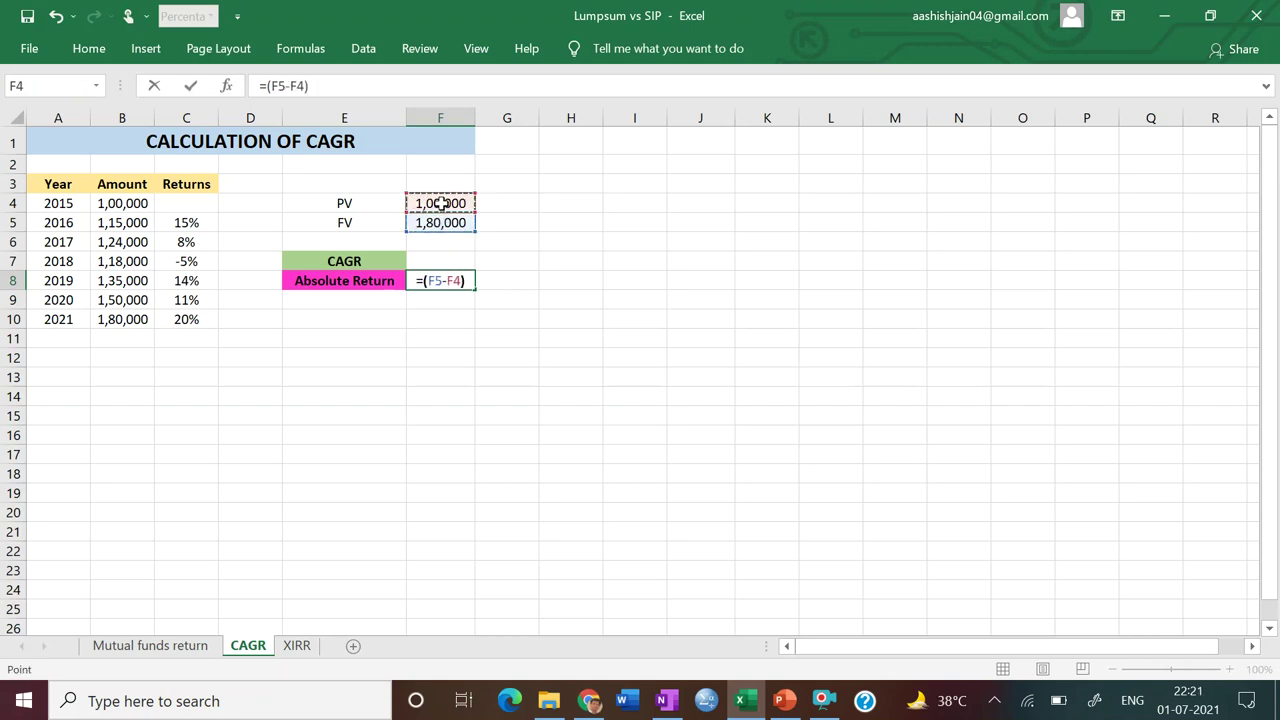
{"action": "type", "text": "/"}
{"action": "left_click", "coordinate": [441, 203]}
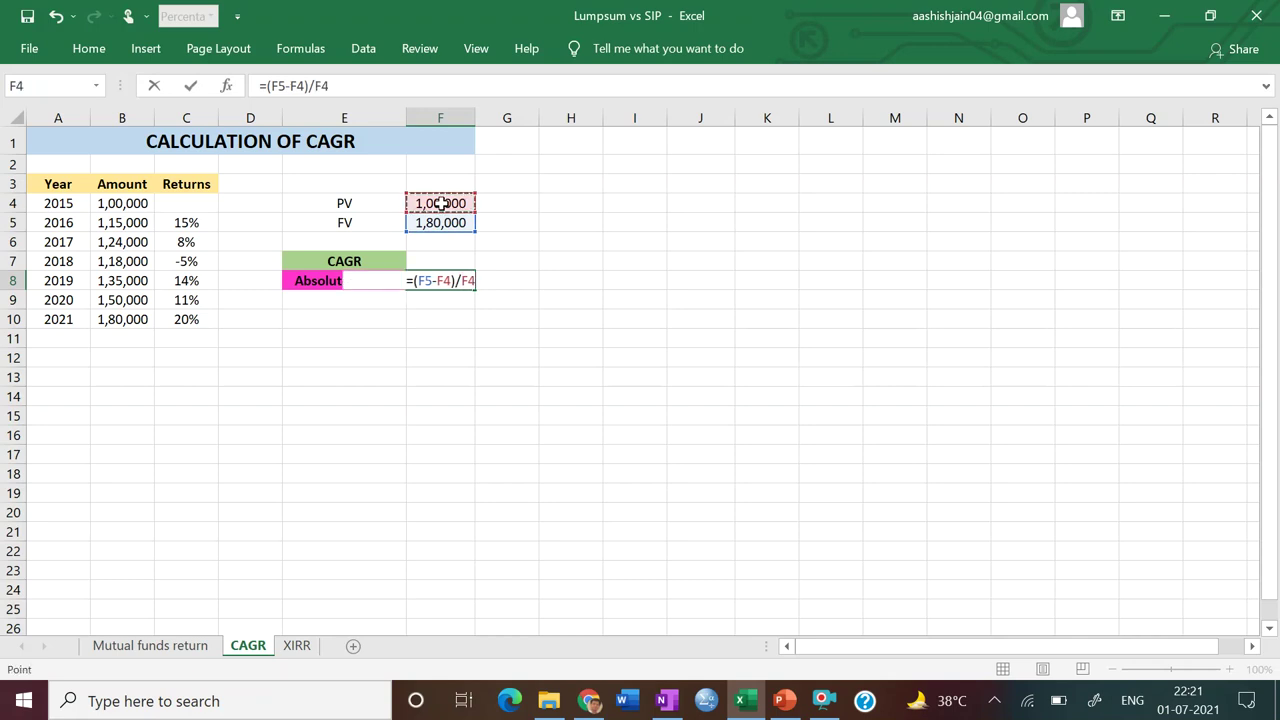
{"action": "key", "text": "Return"}
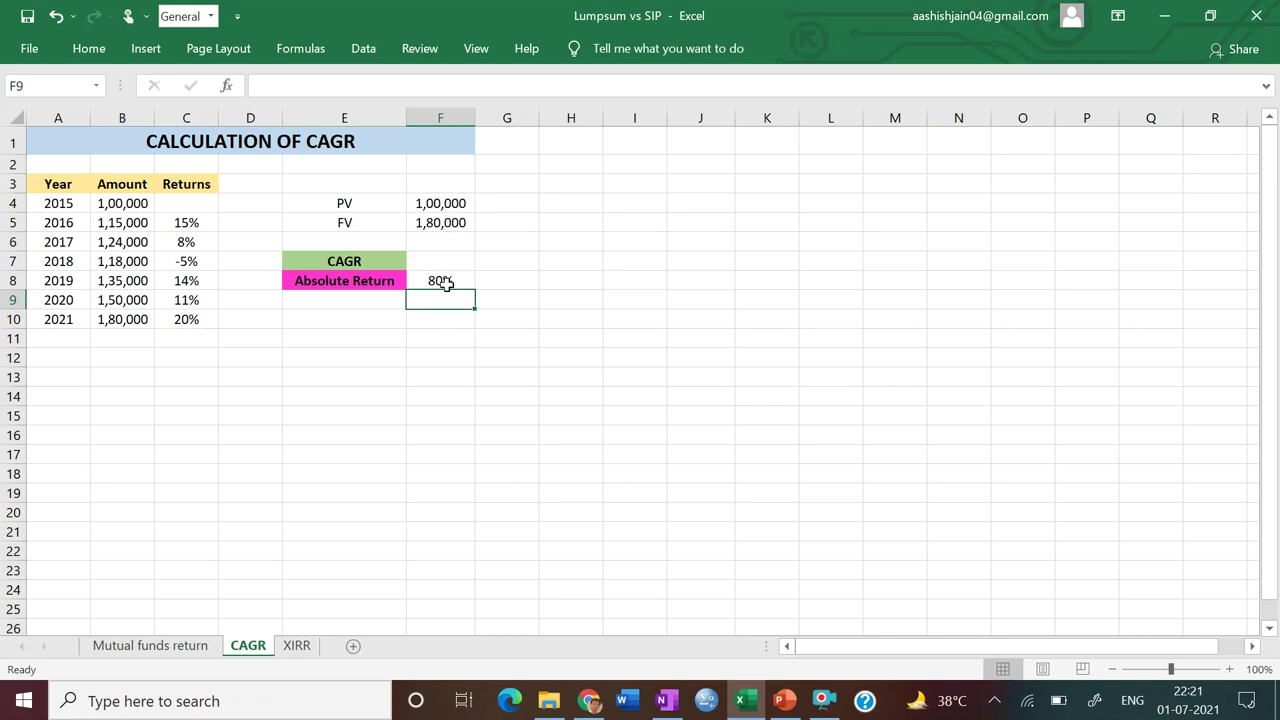
{"action": "left_click", "coordinate": [370, 283]}
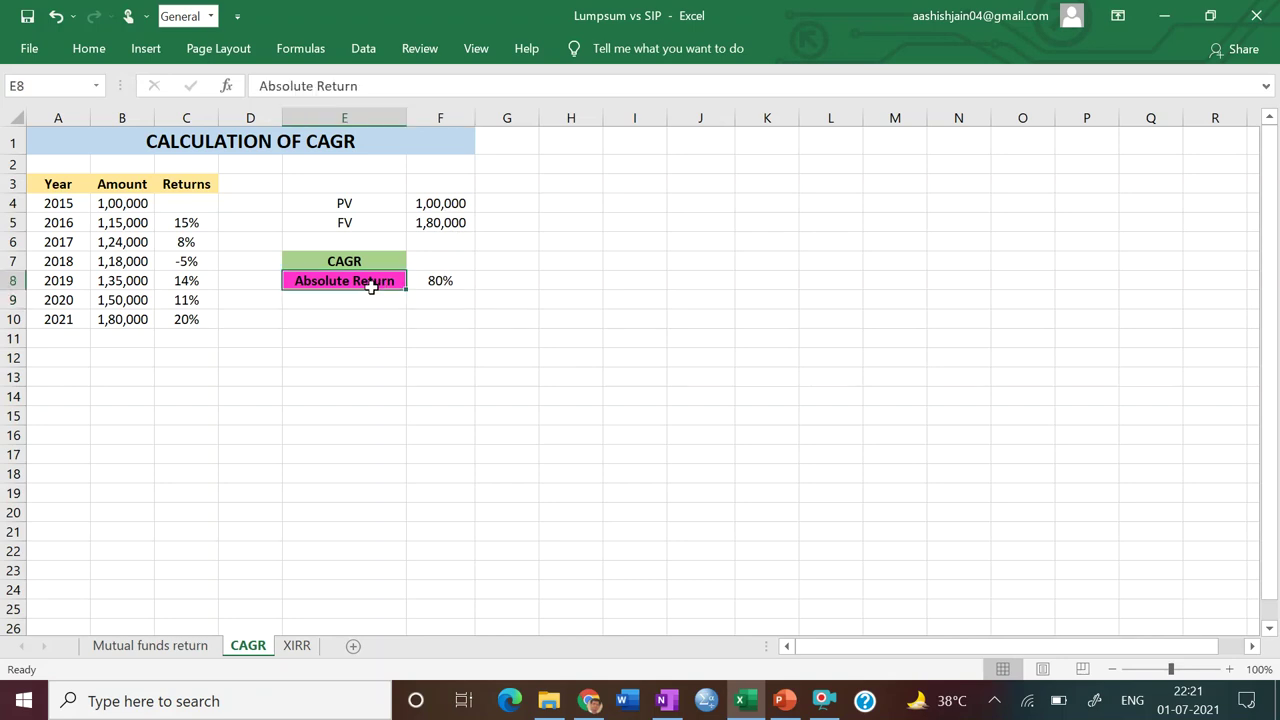
{"action": "left_click", "coordinate": [505, 355]}
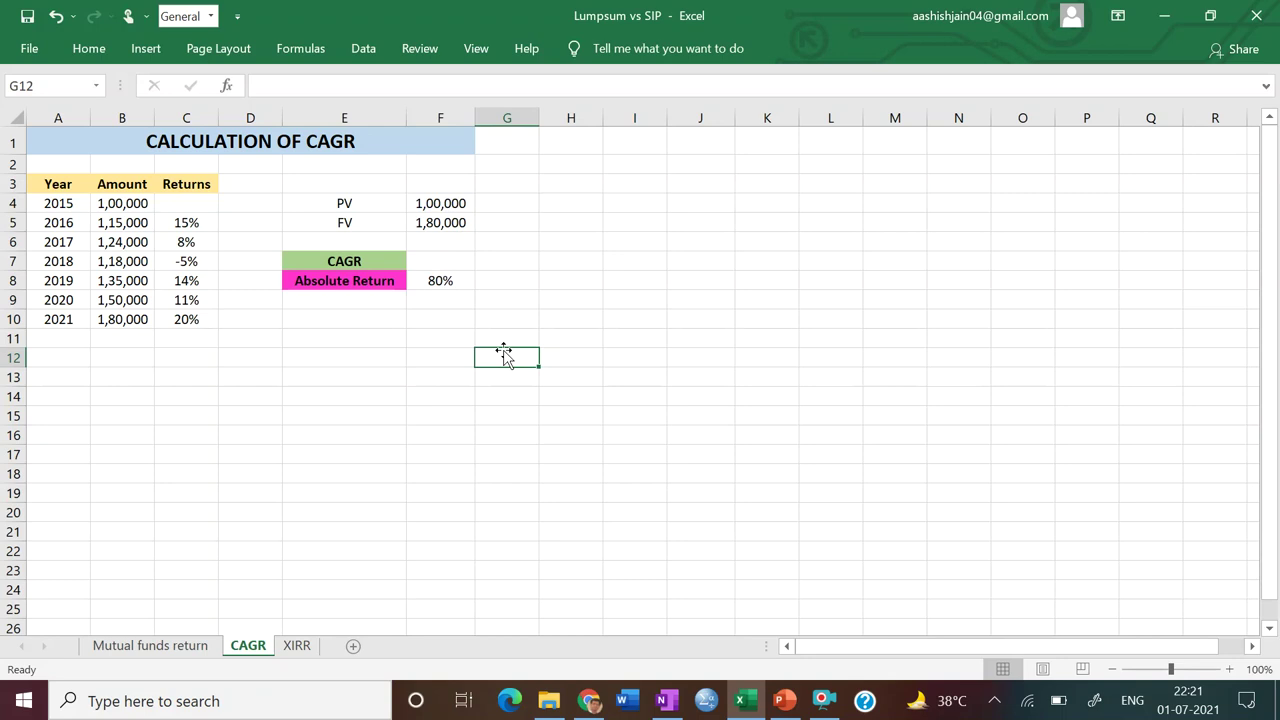
{"action": "left_click", "coordinate": [440, 261]}
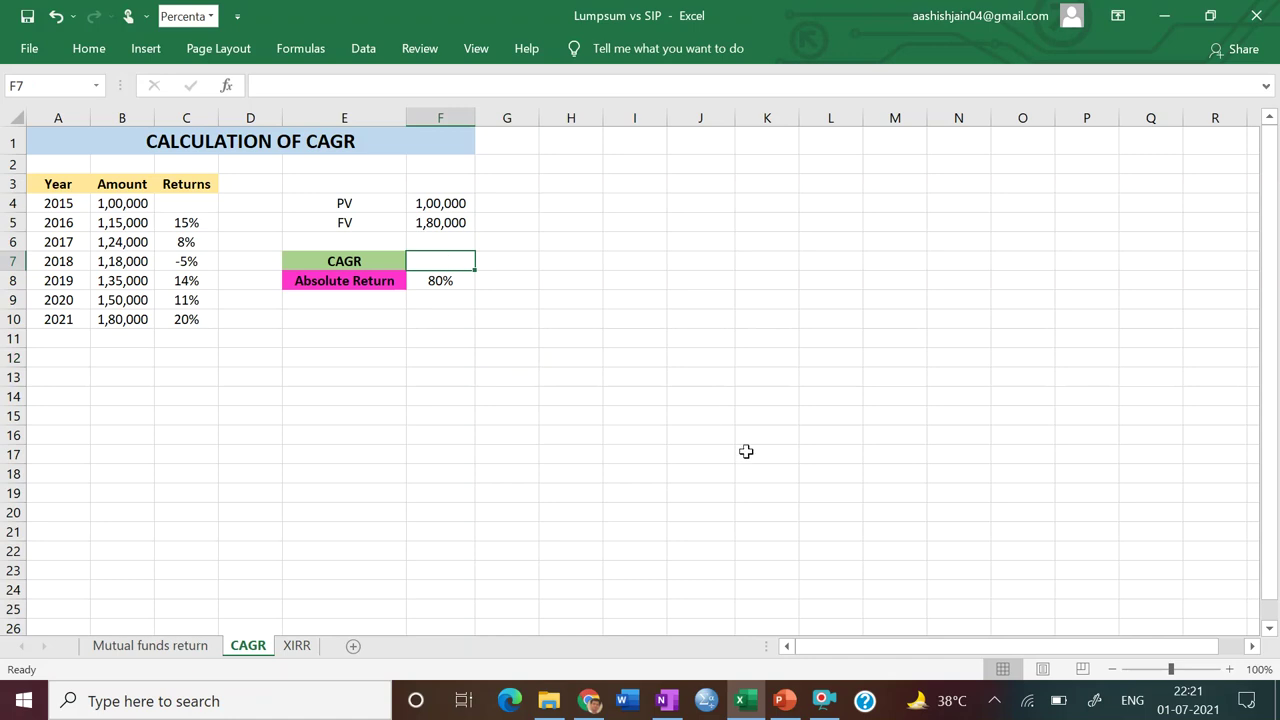
- Switch to the OneNote page with the CAGR derivation and choose the green pen
{"action": "left_click", "coordinate": [677, 703]}
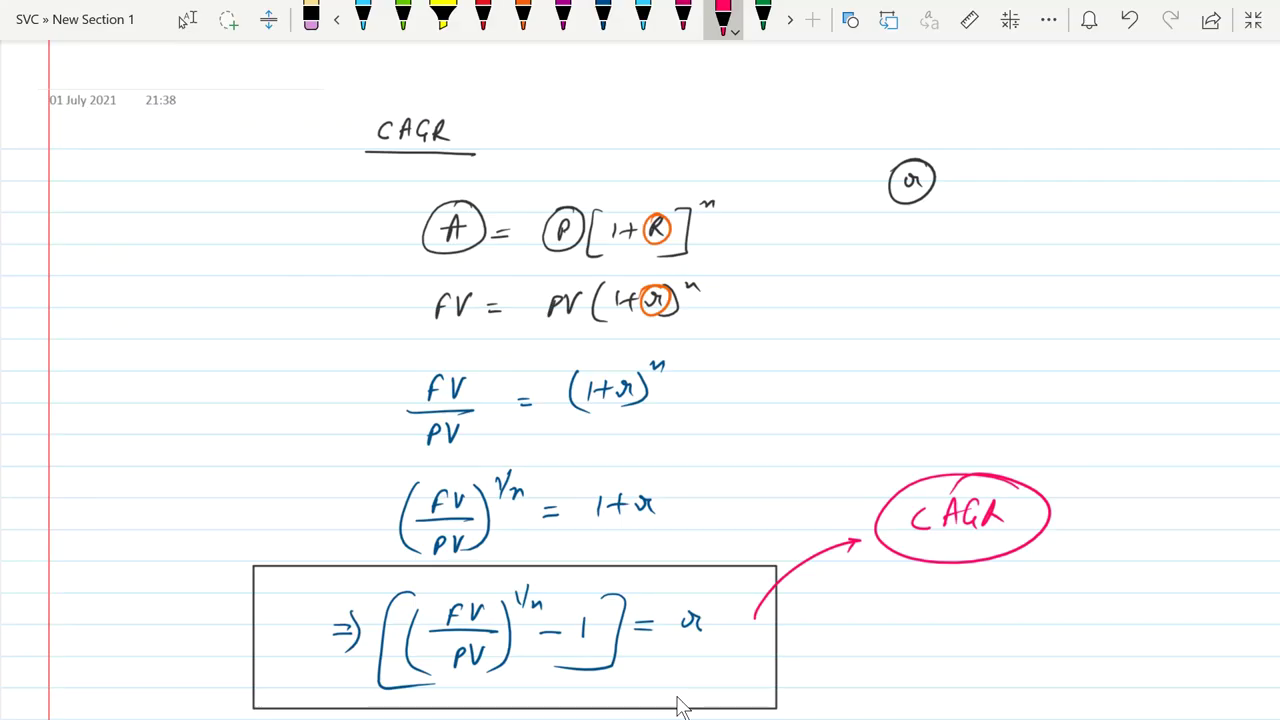
{"action": "left_click", "coordinate": [403, 18]}
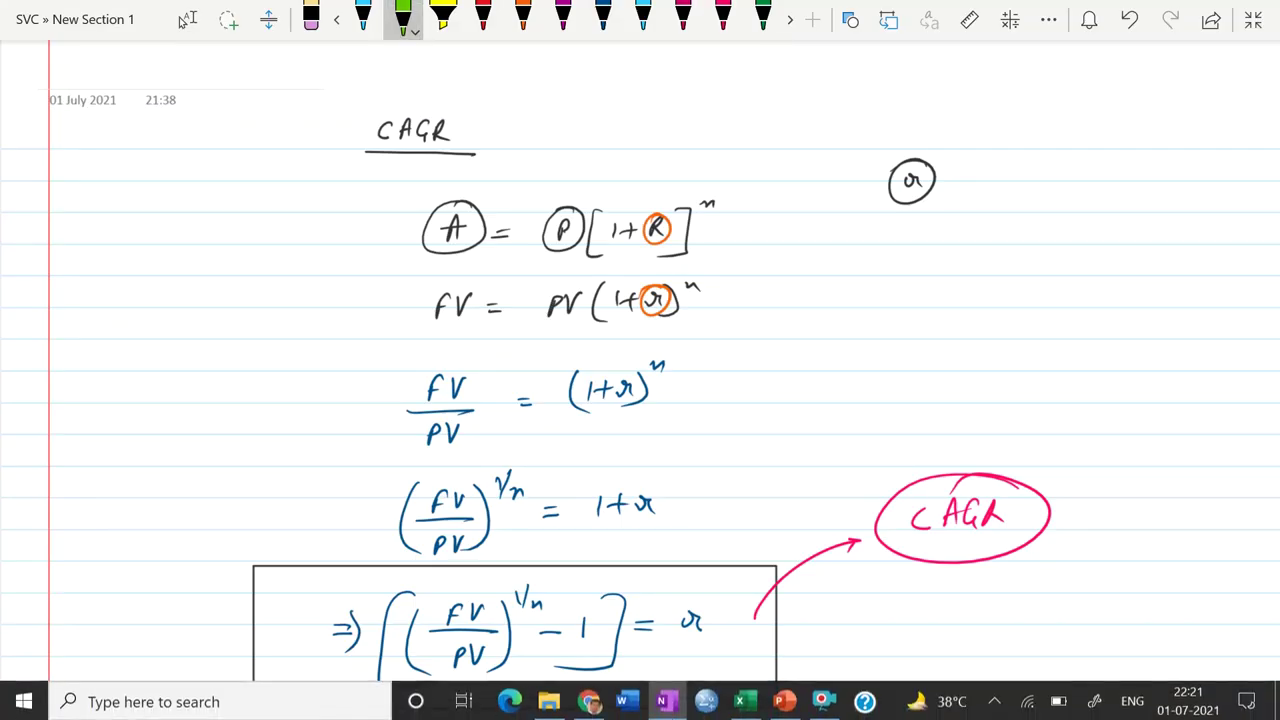
{"action": "key", "text": "alt+Tab"}
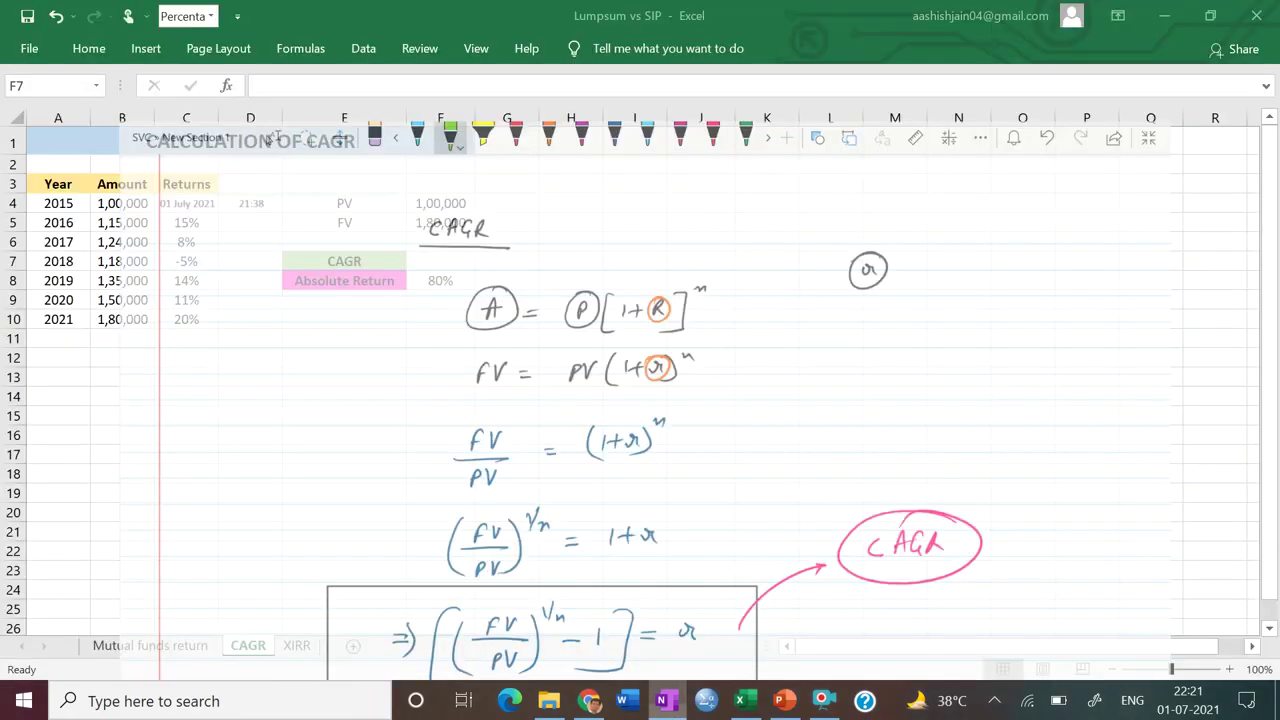
{"action": "right_click", "coordinate": [86, 339]}
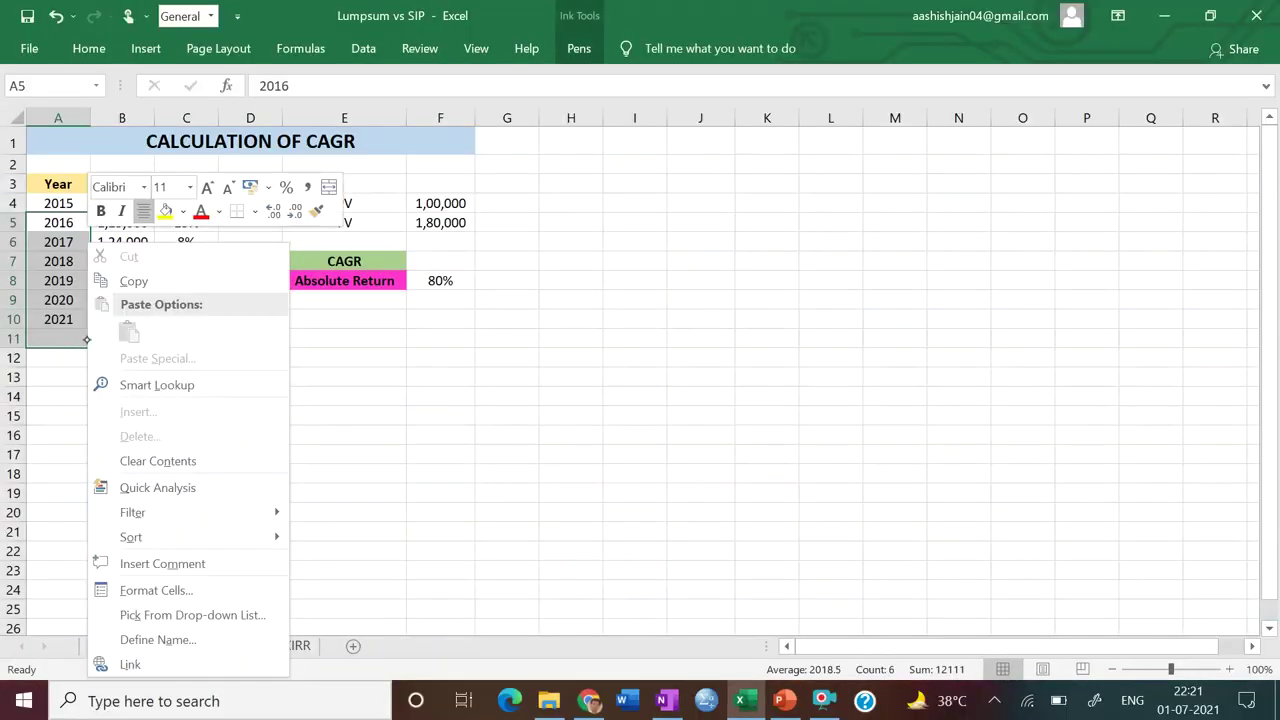
{"action": "key", "text": "Escape"}
{"action": "left_click", "coordinate": [662, 703]}
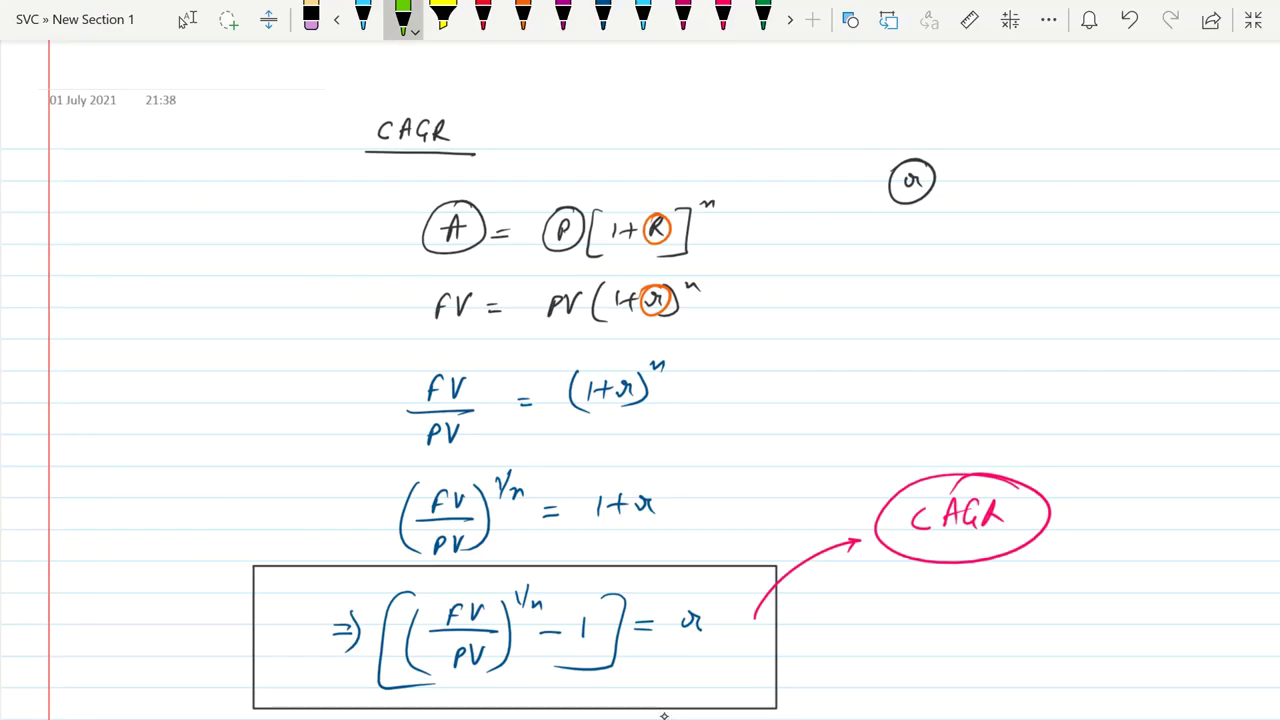
- Sketch two green graph axes below the framed formula with a zigzag line rising between them
{"action": "scroll", "coordinate": [663, 716], "scroll_direction": "down", "scroll_amount": 4}
{"action": "left_click_drag", "start_coordinate": [486, 401], "coordinate": [484, 588]}
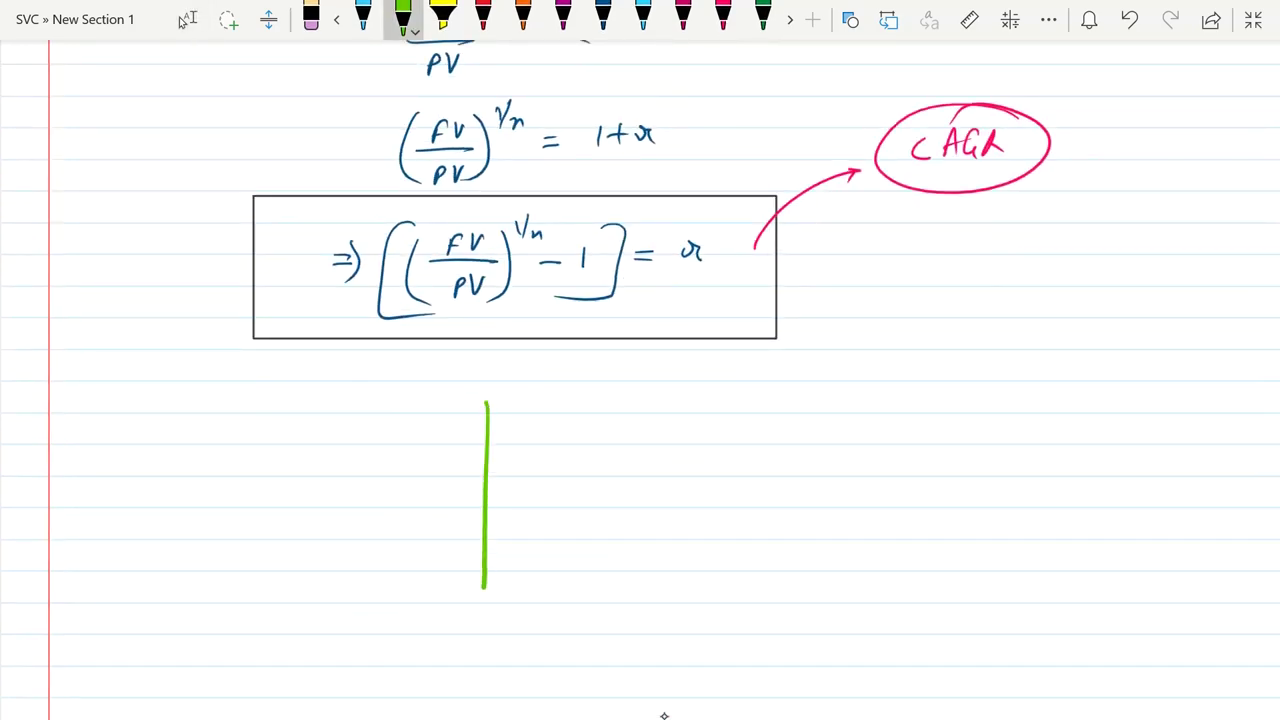
{"action": "left_click_drag", "start_coordinate": [400, 572], "coordinate": [834, 556]}
{"action": "mouse_move", "coordinate": [508, 540]}
{"action": "left_mouse_down"}
{"action": "mouse_move", "coordinate": [588, 502]}
{"action": "mouse_move", "coordinate": [677, 425]}
{"action": "mouse_move", "coordinate": [783, 410]}
{"action": "left_mouse_up"}
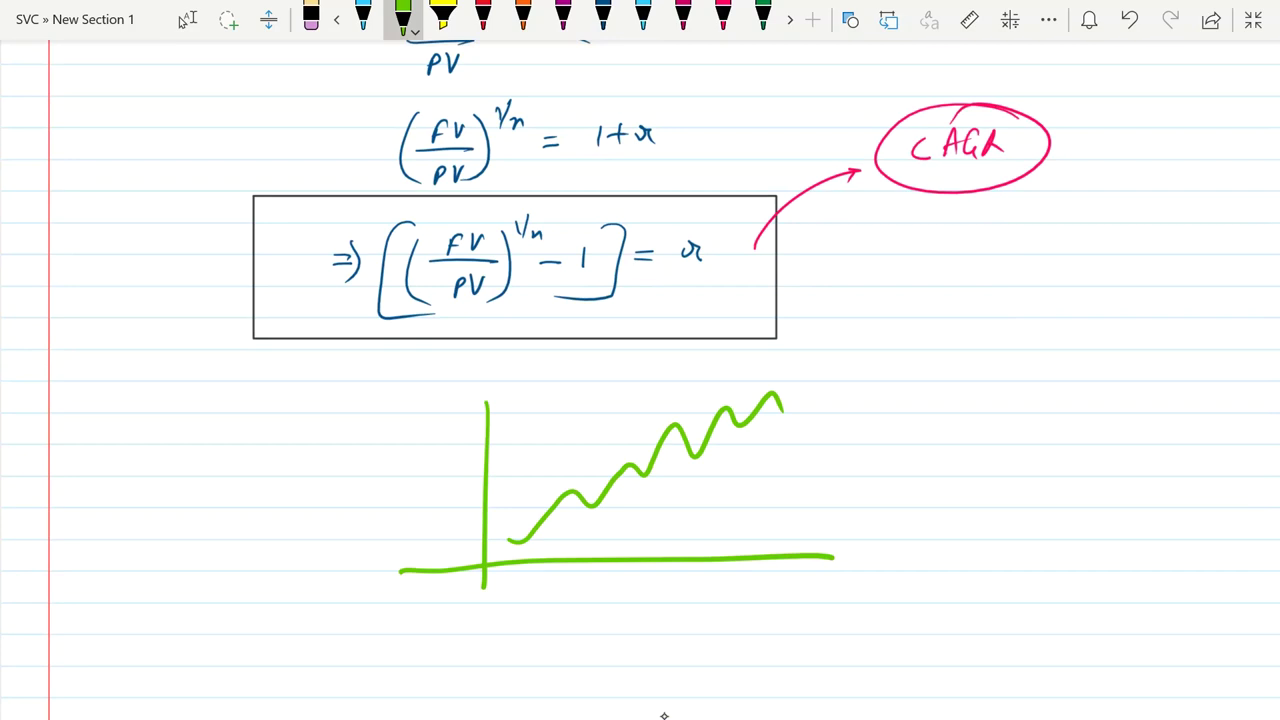
- Write the numbers 8, 10, 15, 20 and 30 in green in a column beside the graph
{"action": "mouse_move", "coordinate": [984, 360]}
{"action": "left_mouse_down"}
{"action": "mouse_move", "coordinate": [980, 388]}
{"action": "mouse_move", "coordinate": [991, 372]}
{"action": "left_mouse_up"}
{"action": "left_click_drag", "start_coordinate": [967, 420], "coordinate": [967, 444]}
{"action": "mouse_move", "coordinate": [992, 427]}
{"action": "left_mouse_down"}
{"action": "mouse_move", "coordinate": [984, 438]}
{"action": "mouse_move", "coordinate": [992, 427]}
{"action": "left_mouse_up"}
{"action": "mouse_move", "coordinate": [972, 477]}
{"action": "left_mouse_down"}
{"action": "mouse_move", "coordinate": [974, 503]}
{"action": "mouse_move", "coordinate": [1004, 506]}
{"action": "left_mouse_up"}
{"action": "left_click_drag", "start_coordinate": [992, 488], "coordinate": [1040, 474]}
{"action": "mouse_move", "coordinate": [958, 549]}
{"action": "left_mouse_down"}
{"action": "mouse_move", "coordinate": [980, 546]}
{"action": "mouse_move", "coordinate": [975, 558]}
{"action": "left_mouse_up"}
{"action": "left_click_drag", "start_coordinate": [988, 546], "coordinate": [1016, 550]}
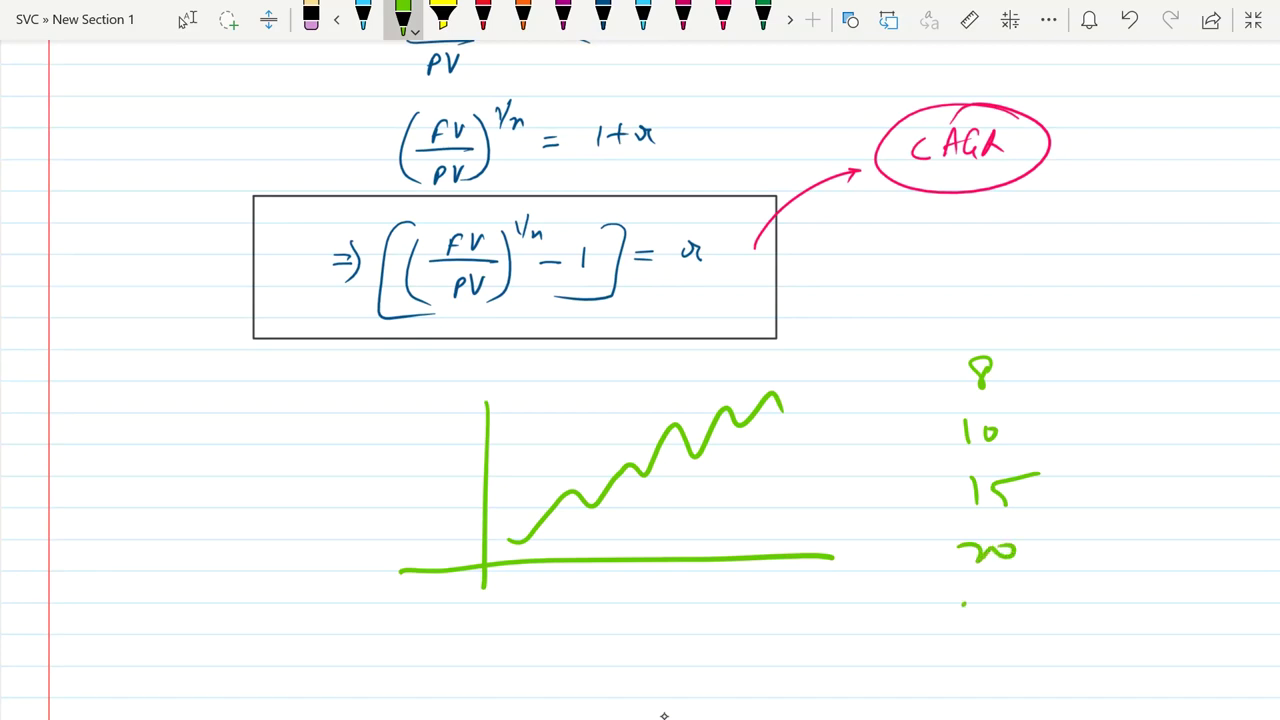
{"action": "mouse_move", "coordinate": [964, 602]}
{"action": "left_mouse_down"}
{"action": "mouse_move", "coordinate": [966, 628]}
{"action": "mouse_move", "coordinate": [996, 606]}
{"action": "left_mouse_up"}
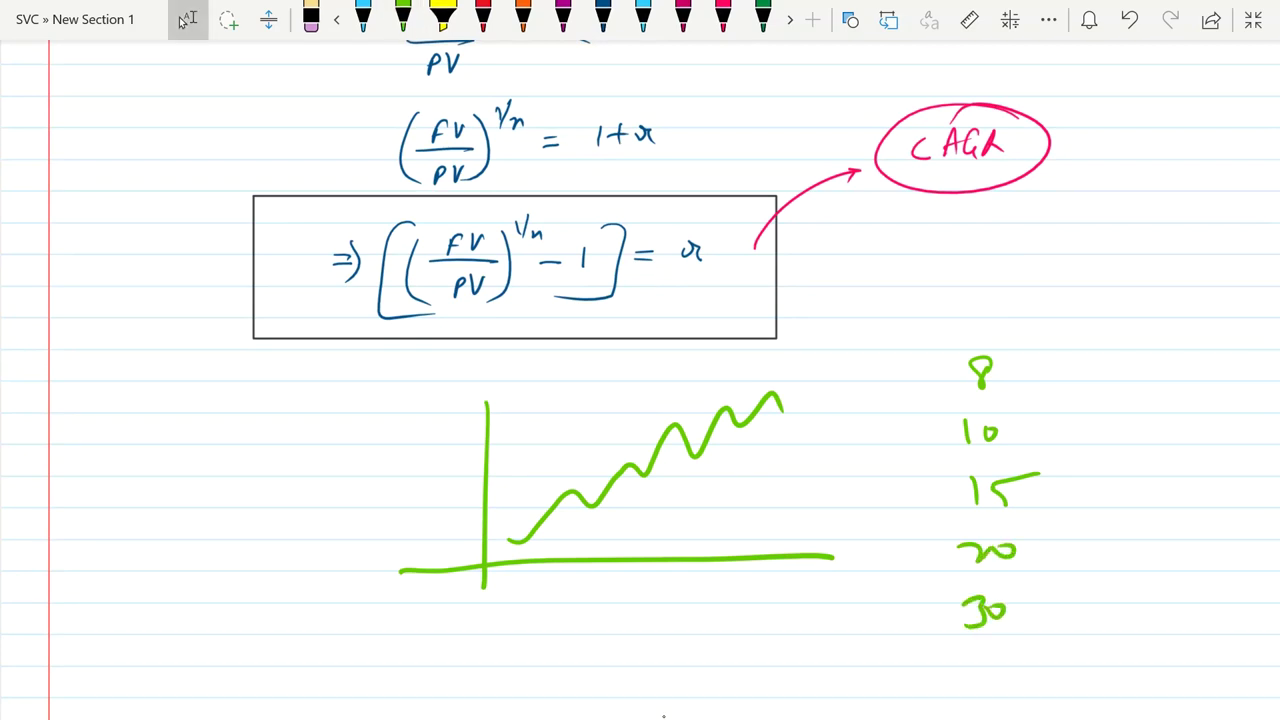
- Add a handwritten percent sign after each of the five numbers beside the graph
{"action": "left_click", "coordinate": [1006, 367]}
{"action": "left_click", "coordinate": [1029, 376]}
{"action": "mouse_move", "coordinate": [1041, 346]}
{"action": "left_mouse_down"}
{"action": "mouse_move", "coordinate": [1012, 388]}
{"action": "mouse_move", "coordinate": [1044, 505]}
{"action": "mouse_move", "coordinate": [1022, 626]}
{"action": "left_mouse_up"}
{"action": "left_click", "coordinate": [1042, 433]}
{"action": "left_click", "coordinate": [1010, 432]}
{"action": "left_click", "coordinate": [1046, 480]}
{"action": "left_click", "coordinate": [1063, 503]}
{"action": "left_click", "coordinate": [1031, 548]}
{"action": "left_click", "coordinate": [1047, 561]}
{"action": "left_click", "coordinate": [1038, 612]}
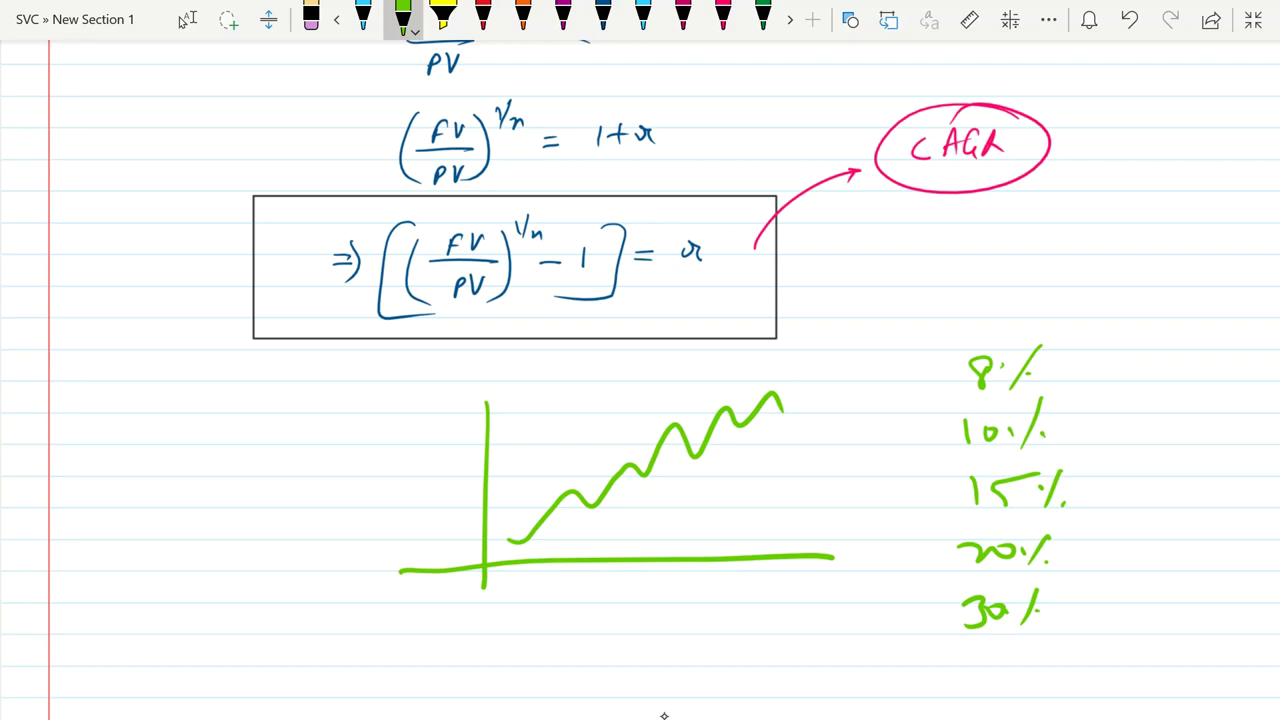
- Draw a curly brace grouping the five percentages and an empty circle beside it, and stop inking
{"action": "mouse_move", "coordinate": [1056, 362]}
{"action": "left_mouse_down"}
{"action": "mouse_move", "coordinate": [1100, 428]}
{"action": "mouse_move", "coordinate": [1046, 592]}
{"action": "left_mouse_up"}
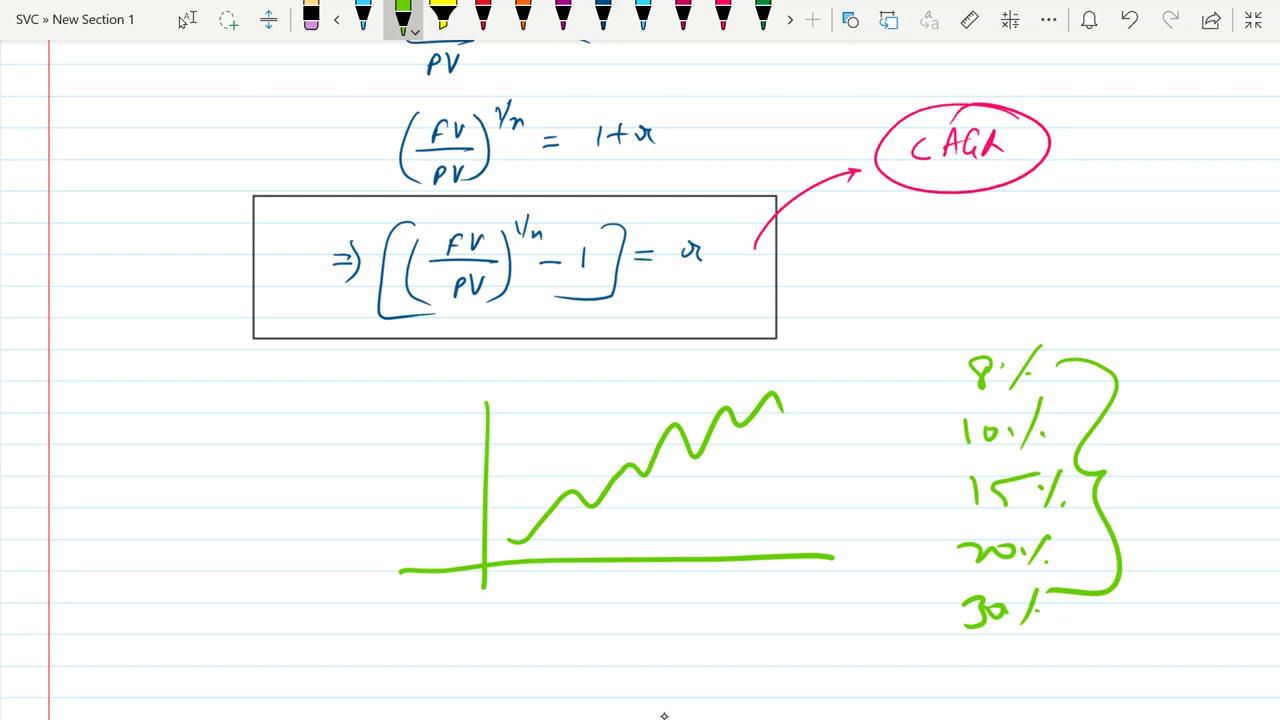
{"action": "mouse_move", "coordinate": [1205, 428]}
{"action": "left_mouse_down"}
{"action": "mouse_move", "coordinate": [1160, 512]}
{"action": "mouse_move", "coordinate": [1148, 440]}
{"action": "left_mouse_up"}
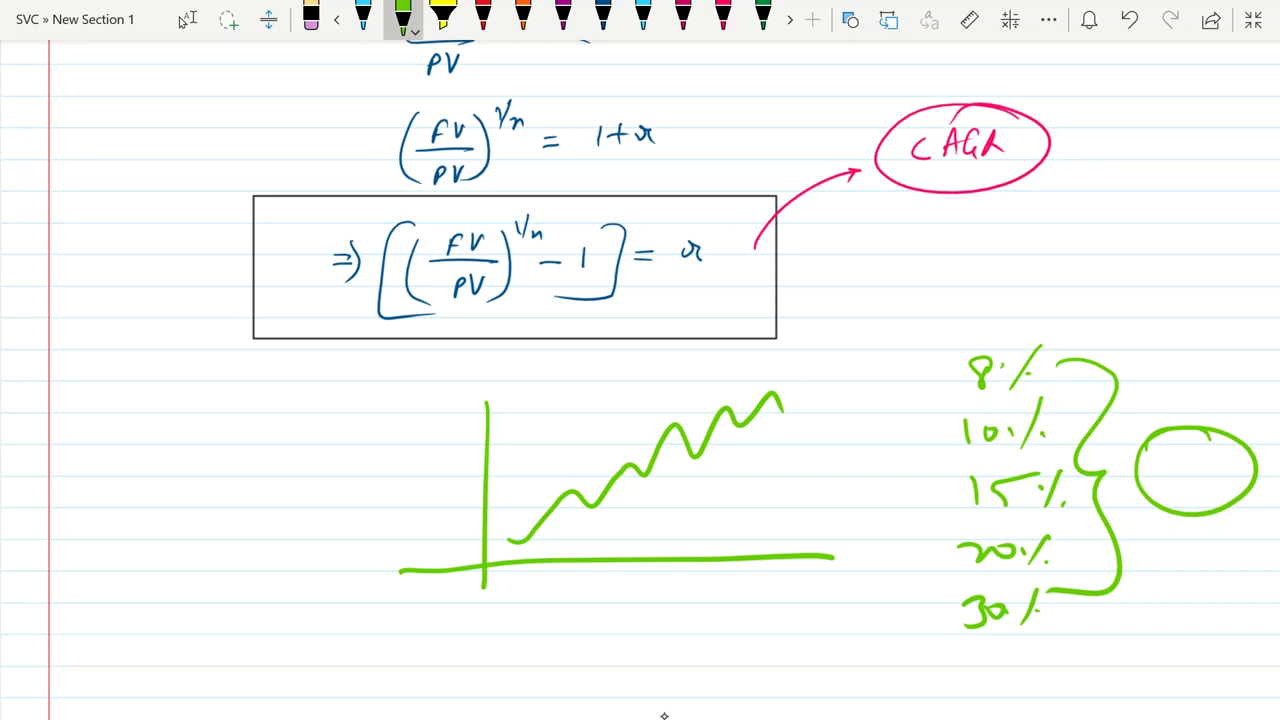
{"action": "key", "text": "Escape"}
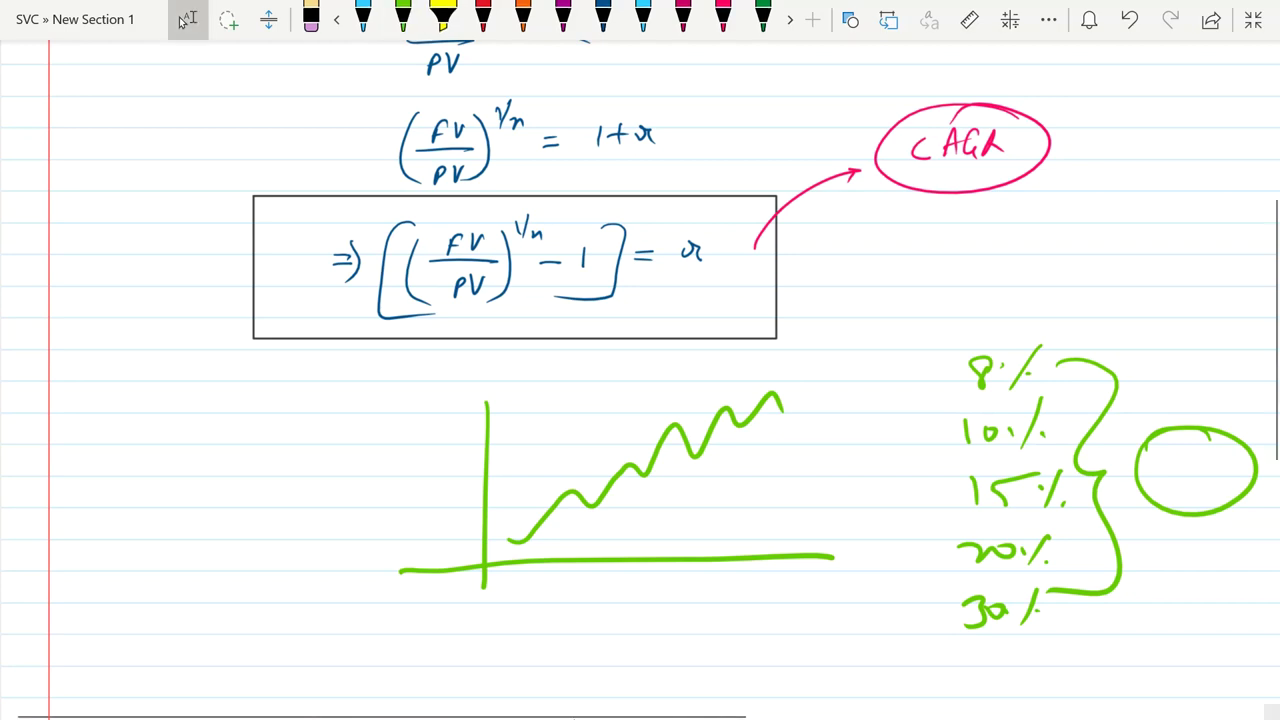
- Switch to Excel to review the yearly data and the FV label on the CAGR sheet, and return to the OneNote notes
{"action": "mouse_move", "coordinate": [708, 712]}
{"action": "left_click", "coordinate": [741, 700]}
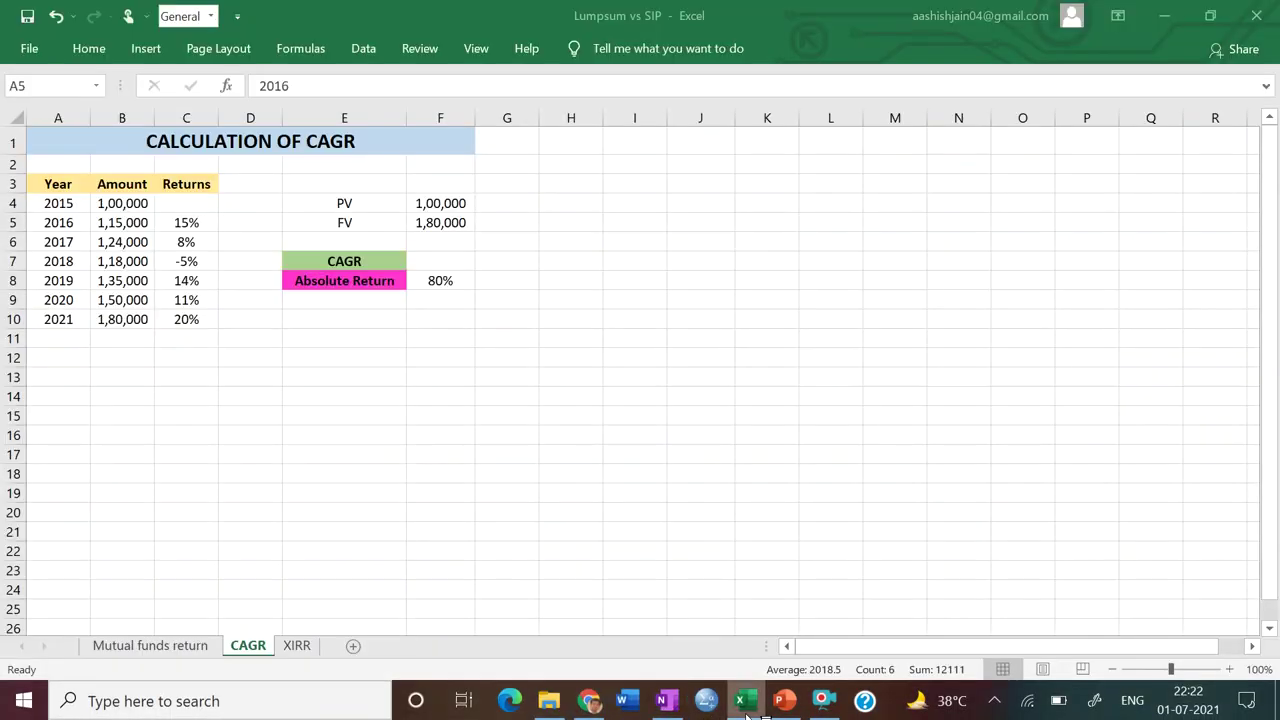
{"action": "left_click_drag", "start_coordinate": [440, 164], "coordinate": [300, 320]}
{"action": "left_click", "coordinate": [434, 534]}
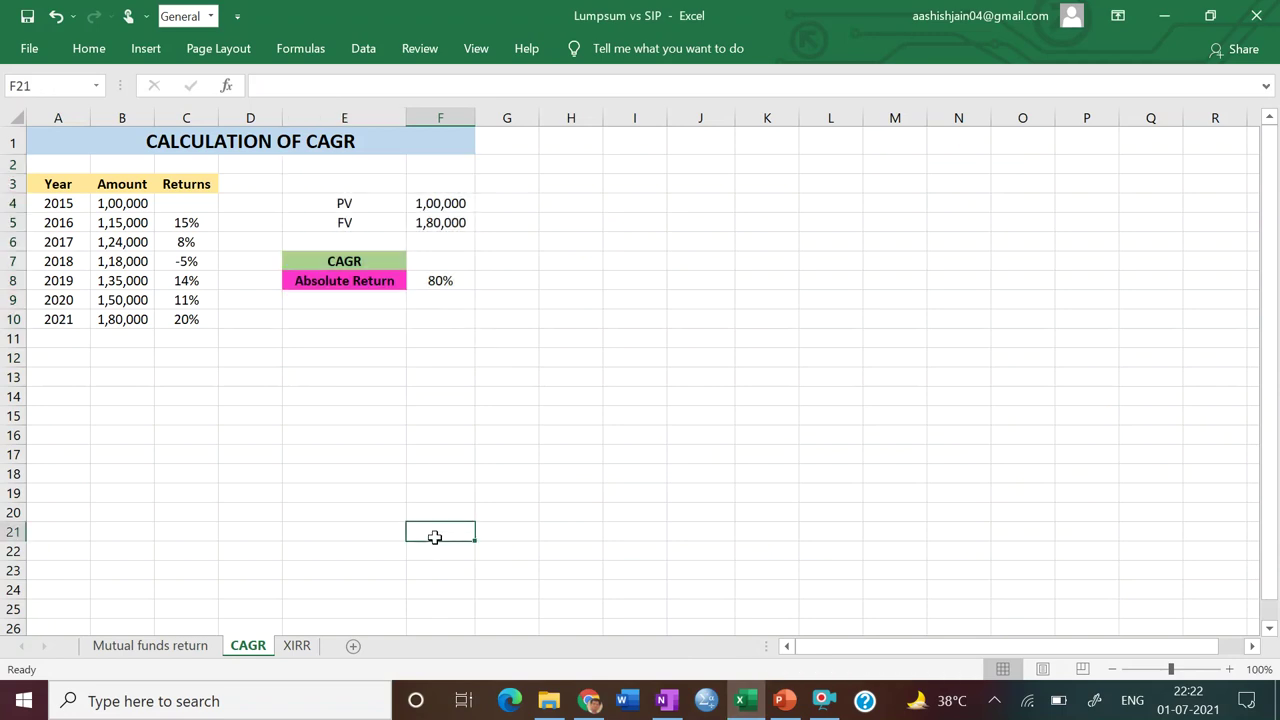
{"action": "right_click", "coordinate": [57, 281]}
{"action": "left_click", "coordinate": [465, 333]}
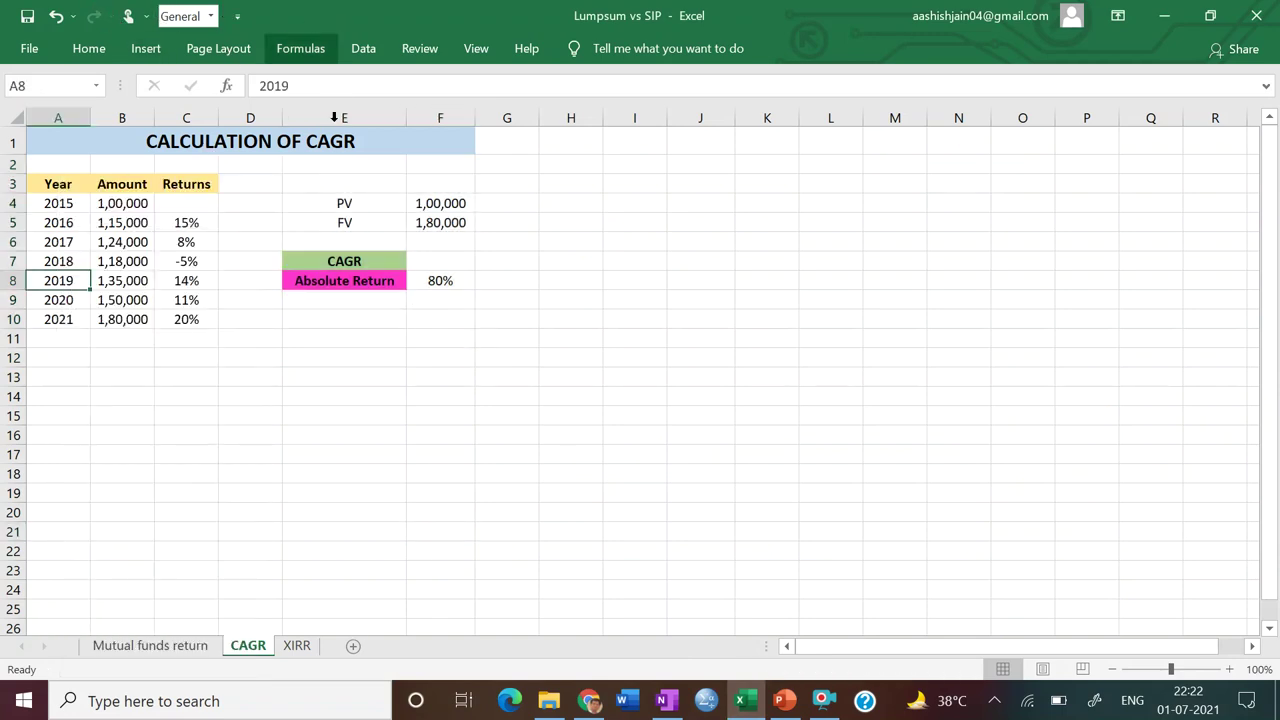
{"action": "left_click", "coordinate": [305, 215]}
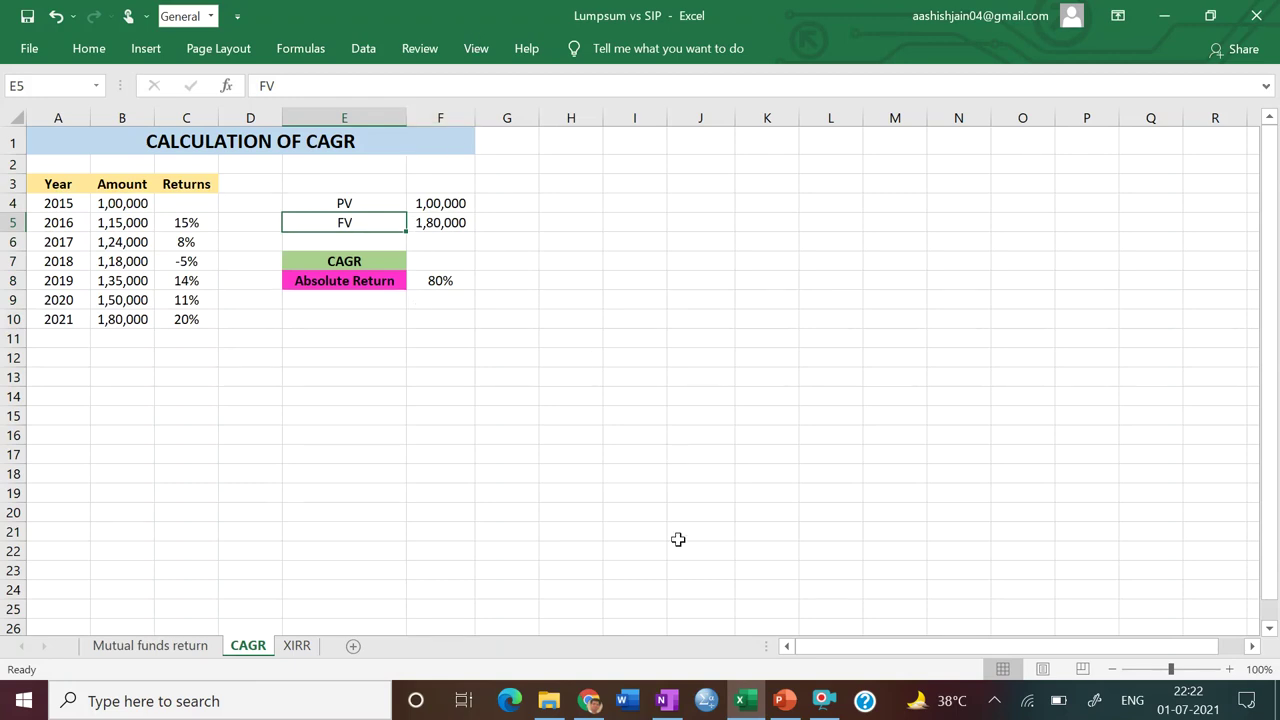
{"action": "left_click", "coordinate": [666, 700]}
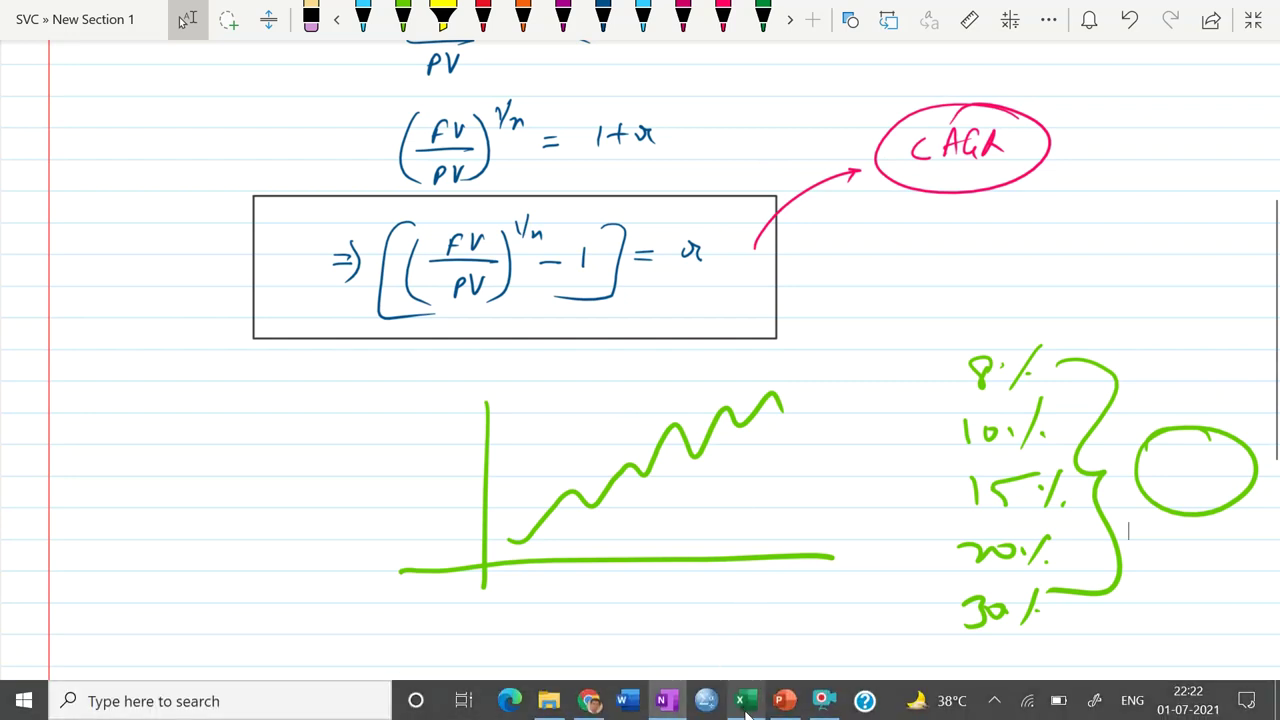
- Switch to the CAGR sheet in Excel and narrow column E to fit the Absolute Return label
{"action": "left_click", "coordinate": [745, 712]}
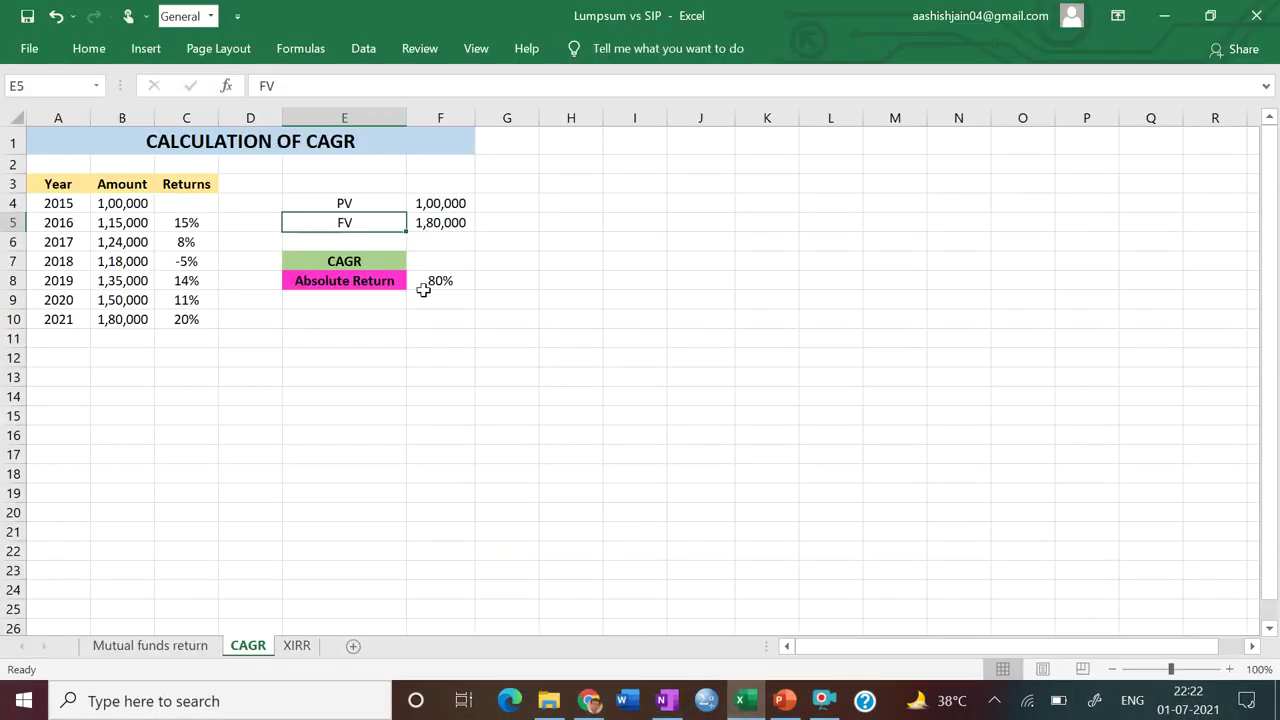
{"action": "left_click", "coordinate": [389, 115]}
{"action": "left_click_drag", "start_coordinate": [406, 118], "coordinate": [389, 474]}
{"action": "right_click", "coordinate": [403, 474]}
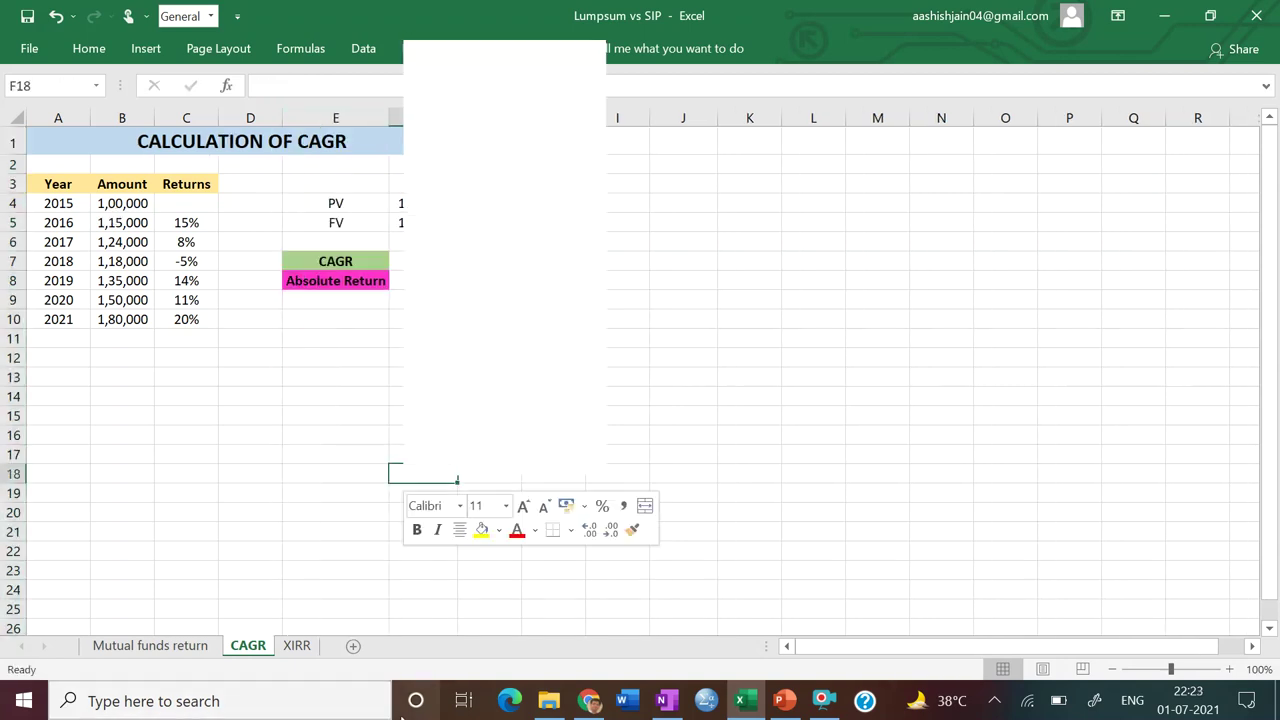
{"action": "key", "text": "Escape"}
{"action": "scroll", "coordinate": [400, 400], "scroll_direction": "down", "scroll_amount": 5}
{"action": "right_click", "coordinate": [392, 702]}
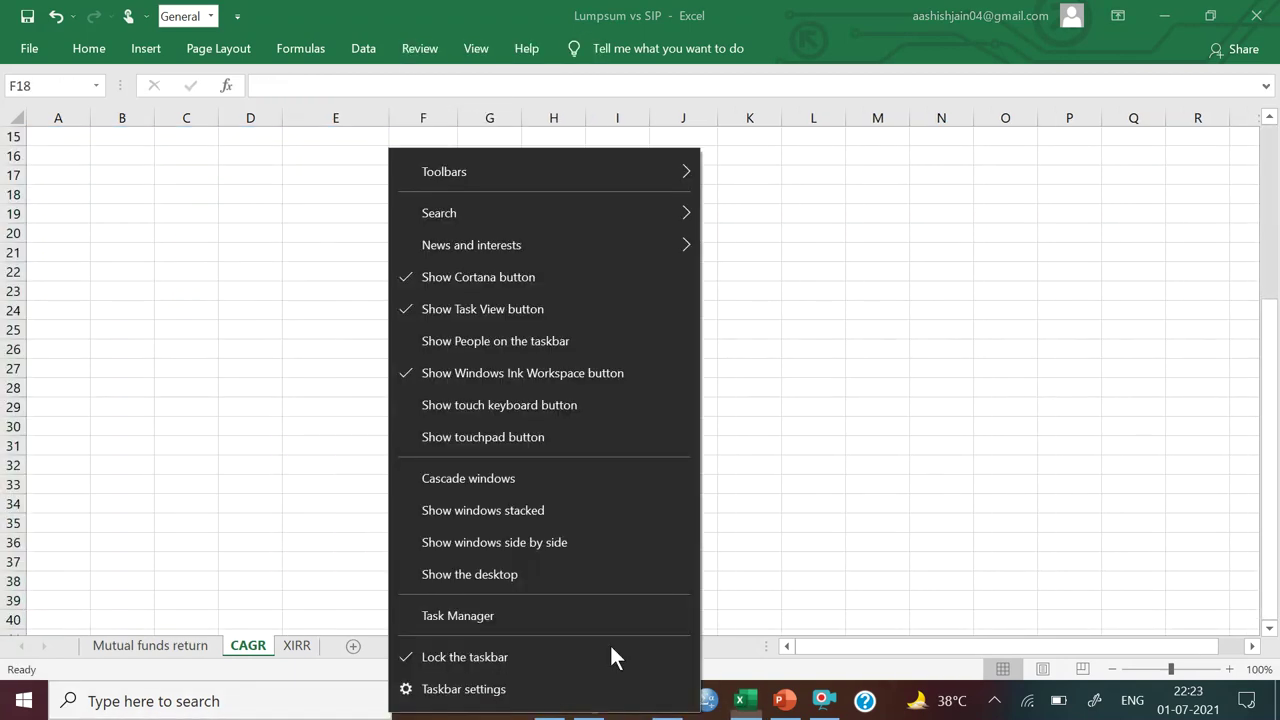
{"action": "left_click", "coordinate": [729, 597]}
{"action": "double_click", "coordinate": [729, 597]}
{"action": "left_click", "coordinate": [729, 520]}
{"action": "left_click_drag", "start_coordinate": [749, 503], "coordinate": [891, 700]}
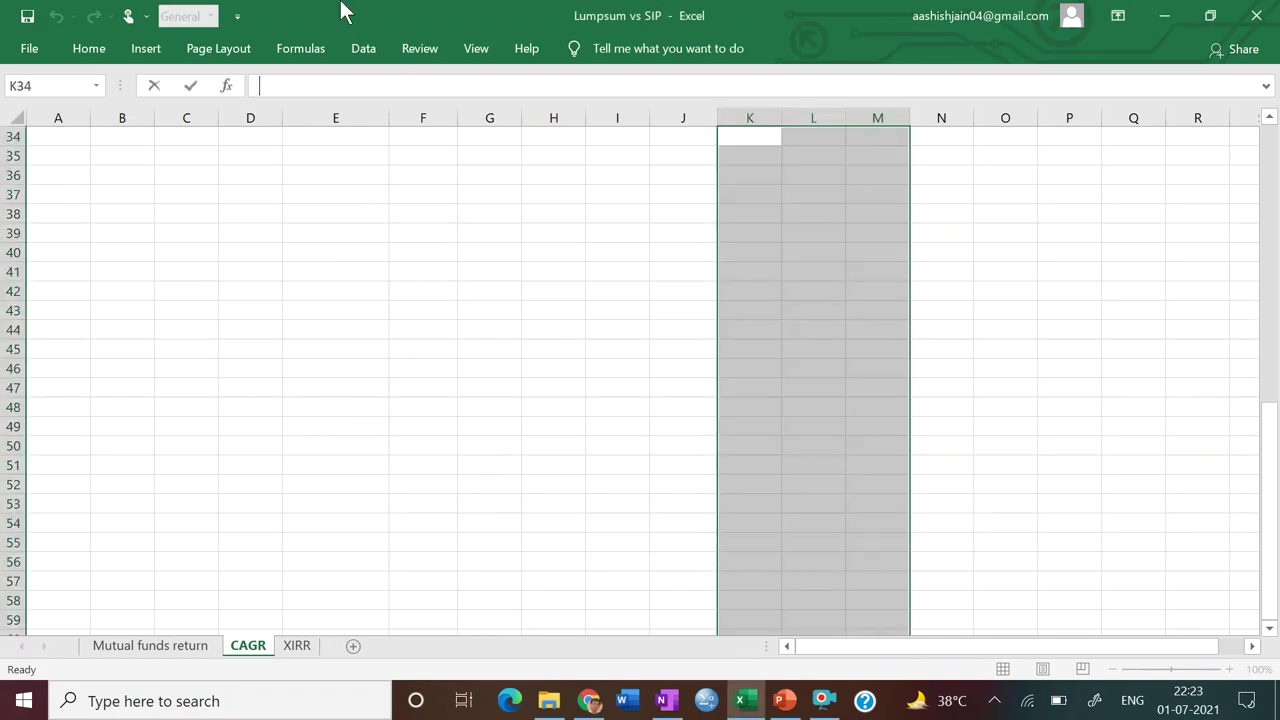
{"action": "double_click", "coordinate": [343, 10]}
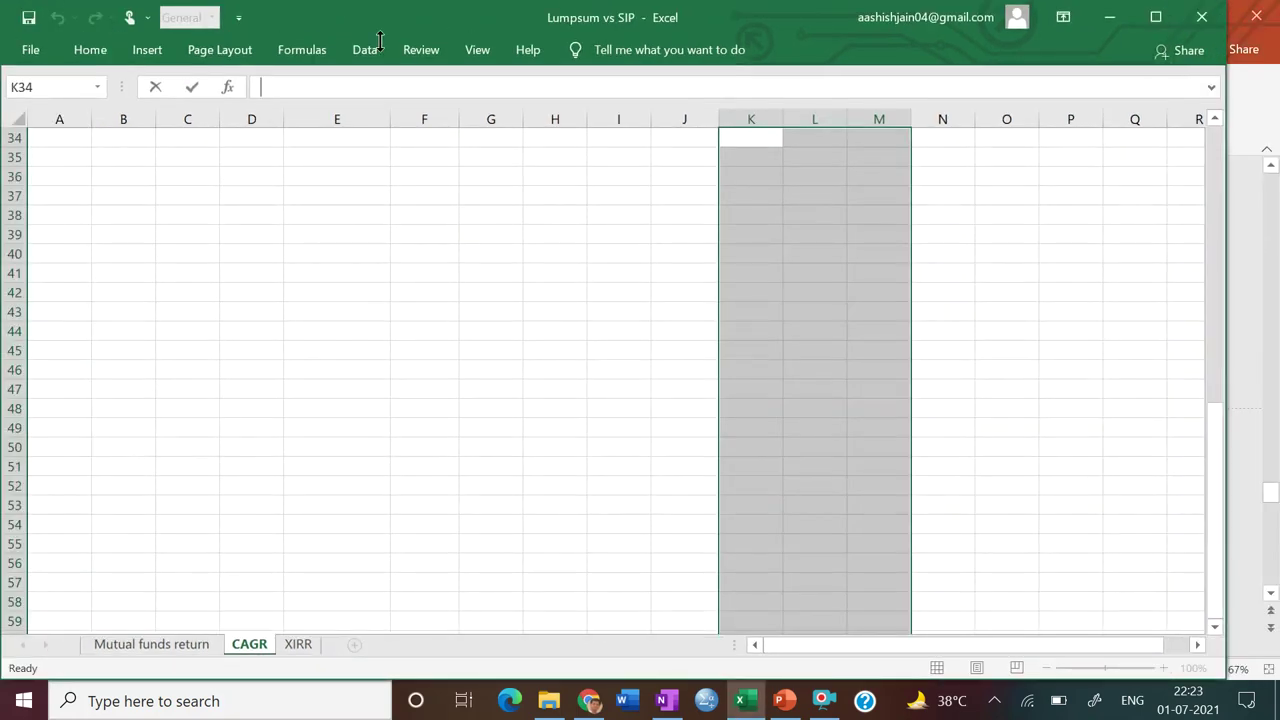
{"action": "right_click", "coordinate": [380, 92]}
{"action": "key", "text": "Escape"}
{"action": "right_click", "coordinate": [446, 391]}
{"action": "key", "text": "Escape"}
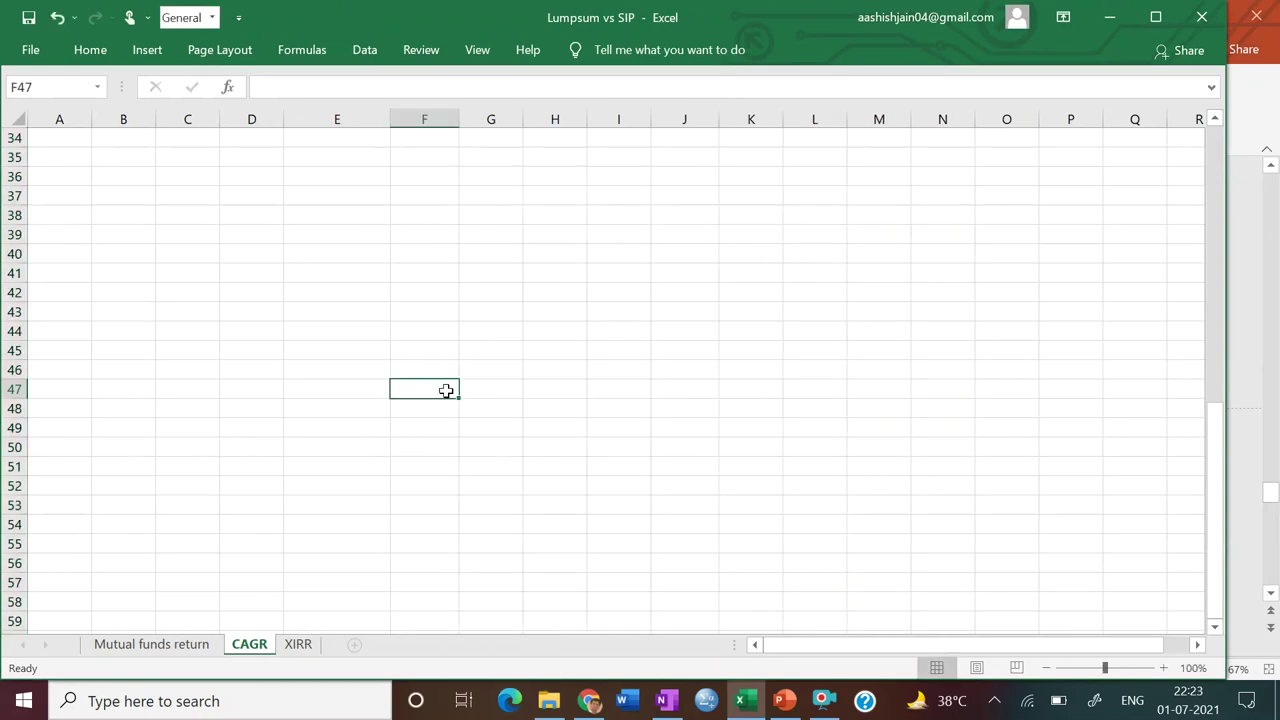
{"action": "left_click", "coordinate": [538, 372]}
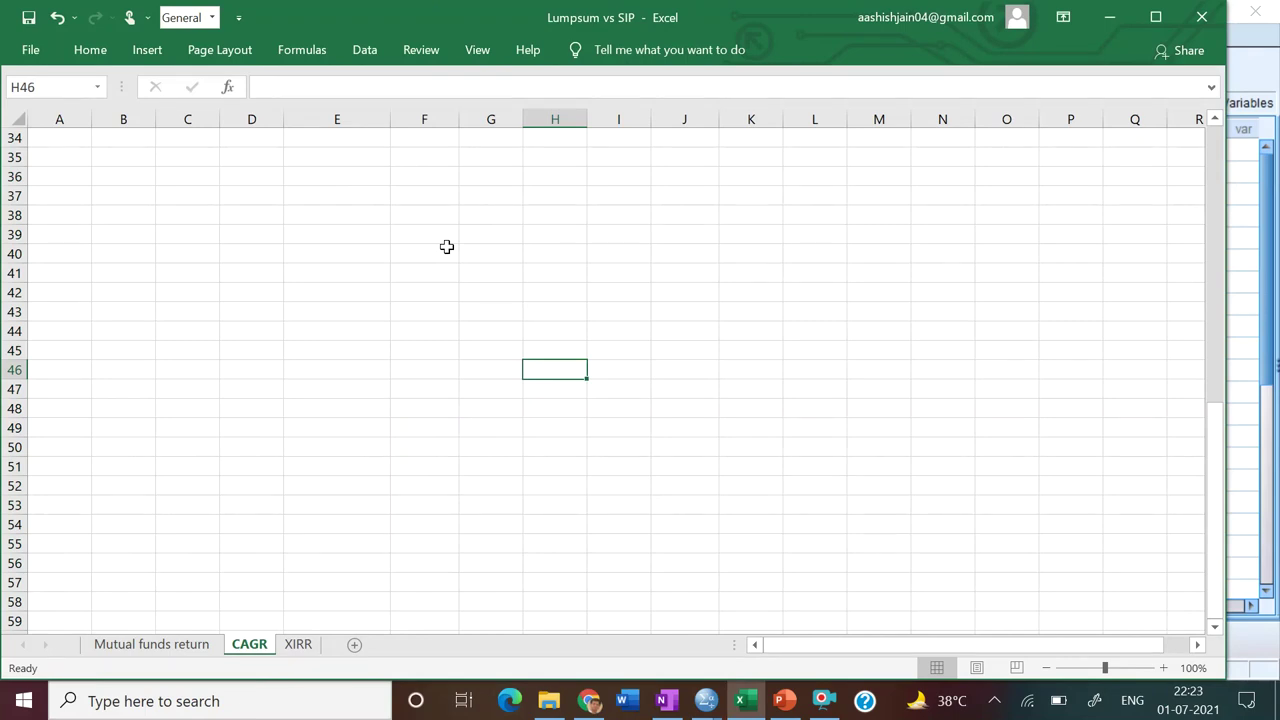
{"action": "double_click", "coordinate": [448, 250]}
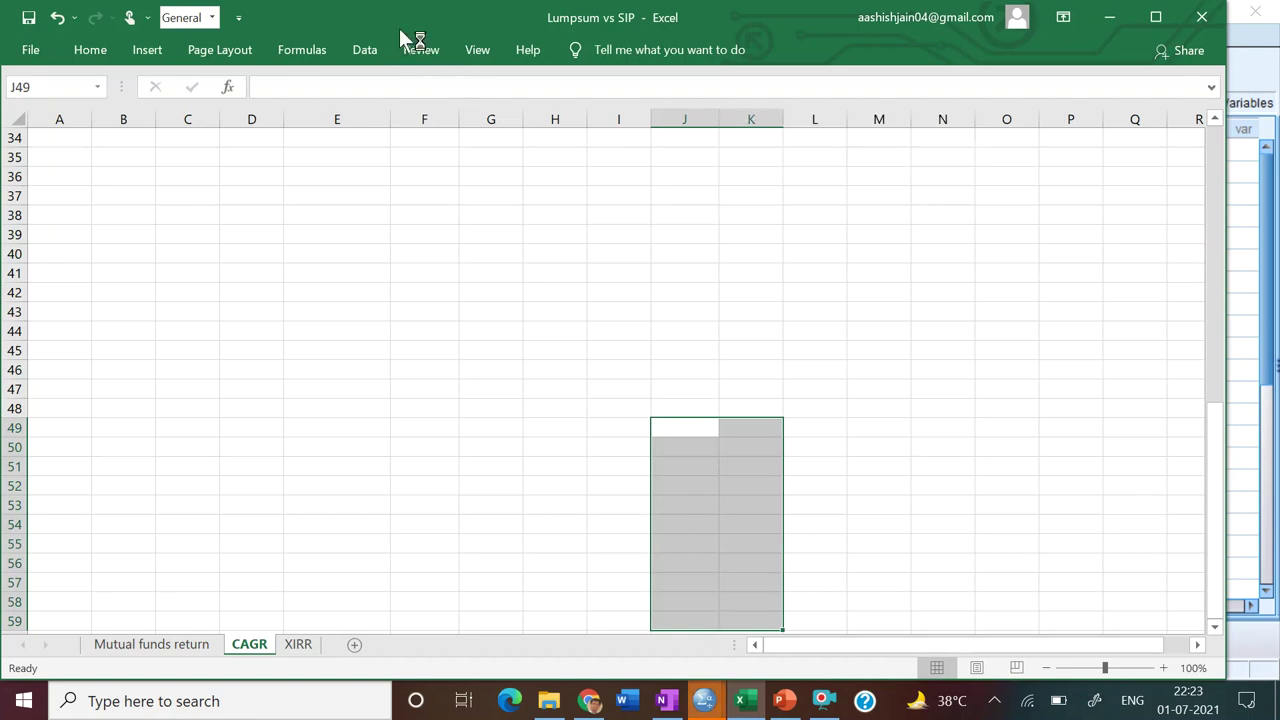
{"action": "double_click", "coordinate": [383, 228]}
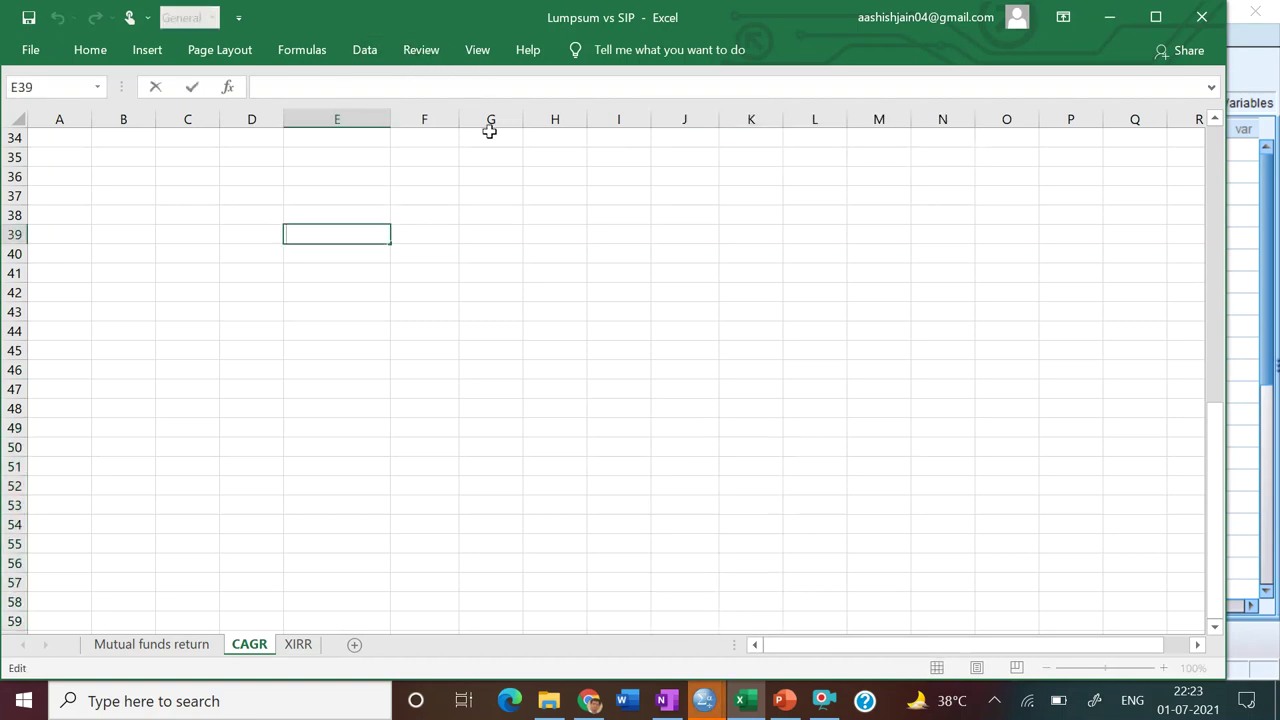
{"action": "left_click", "coordinate": [556, 195]}
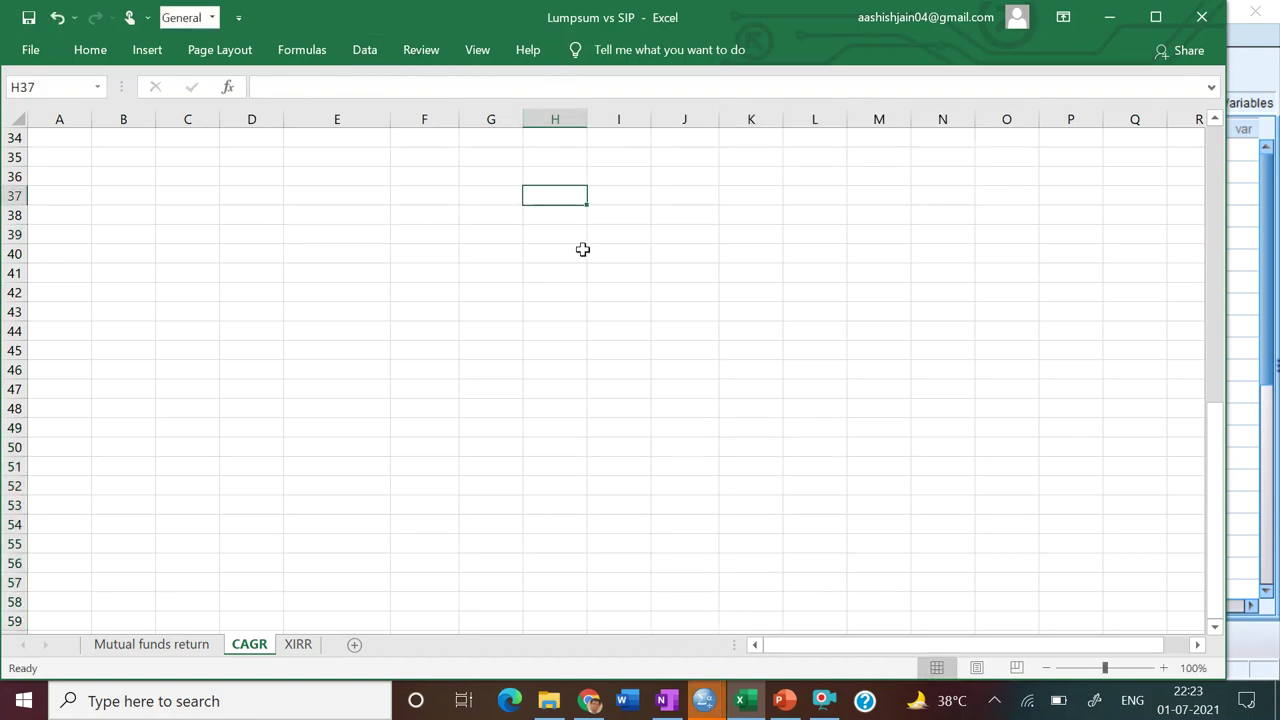
{"action": "left_click", "coordinate": [624, 294]}
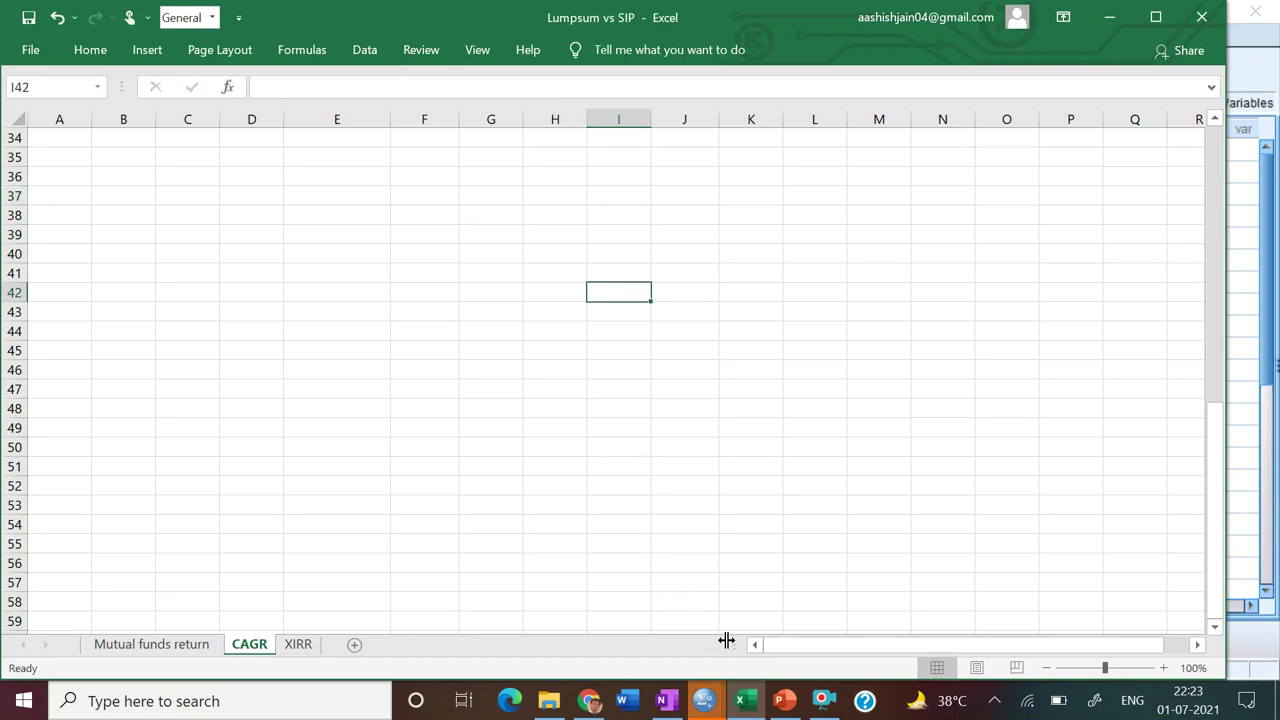
{"action": "left_click", "coordinate": [1155, 28]}
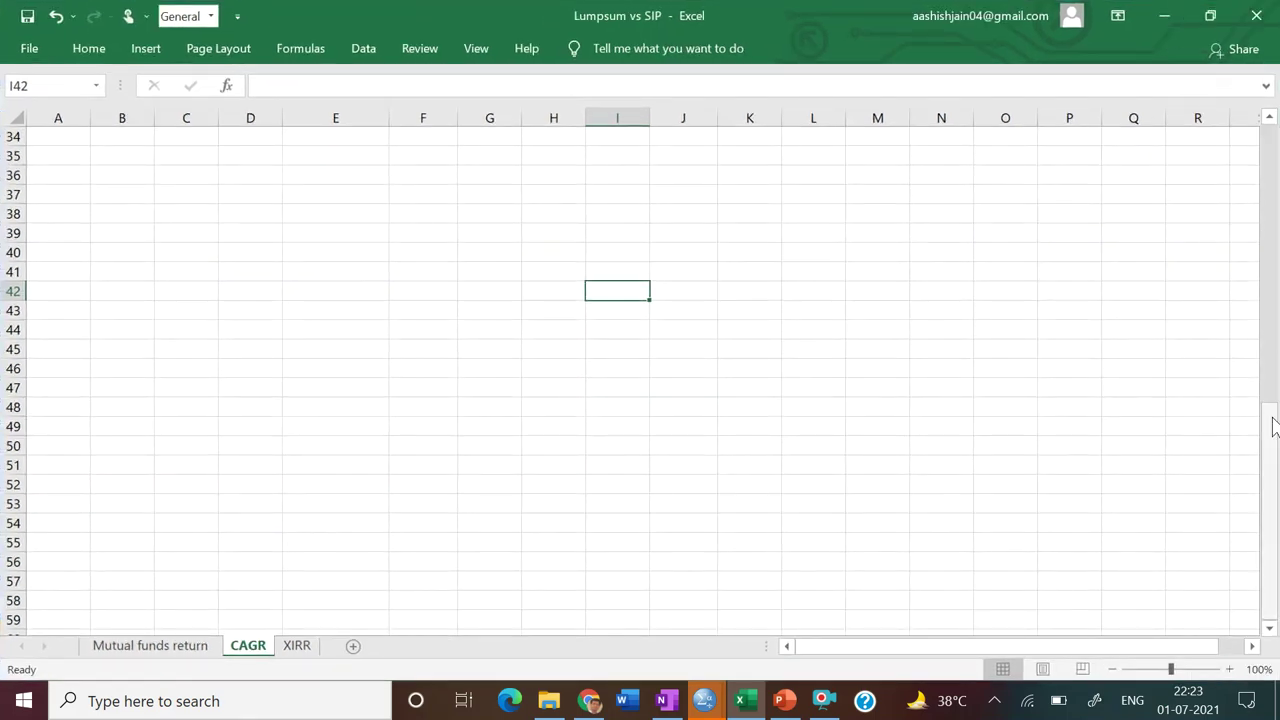
{"action": "left_click_drag", "start_coordinate": [1273, 440], "coordinate": [1270, 175]}
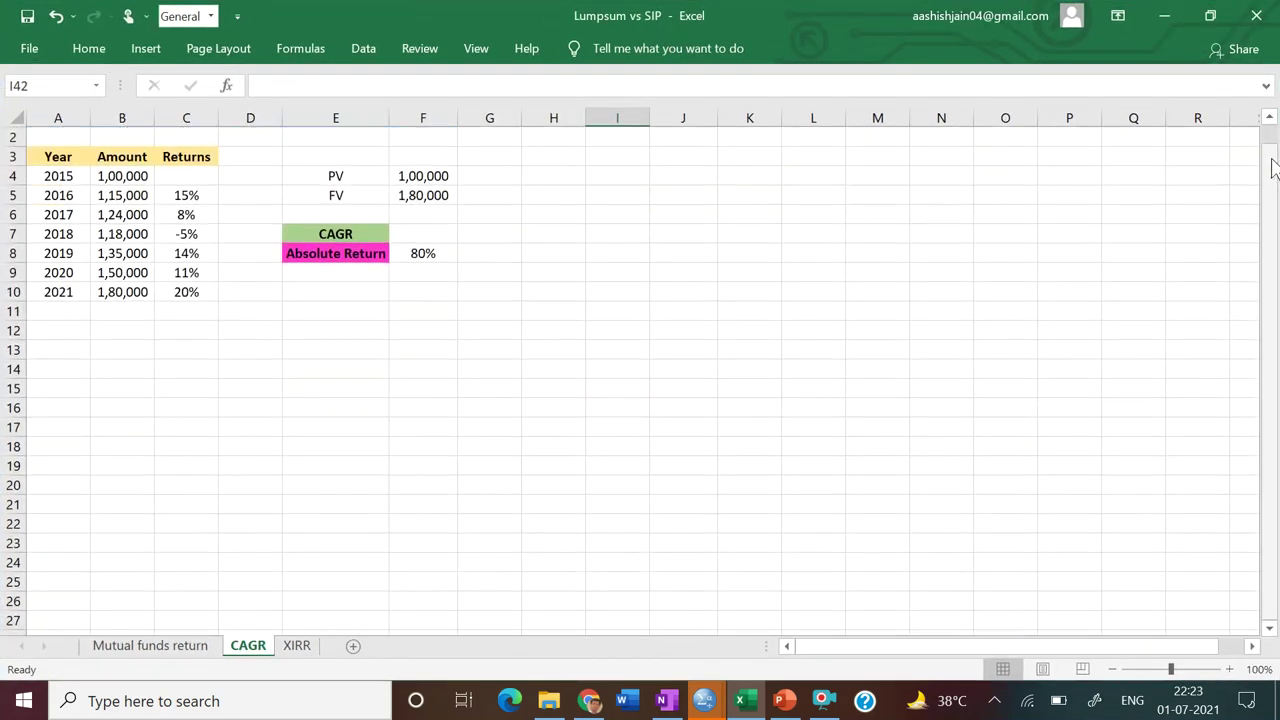
- Start the CAGR formula in cell F7 by dividing FV by PV in brackets, =(F5/F4)
{"action": "left_click", "coordinate": [425, 237]}
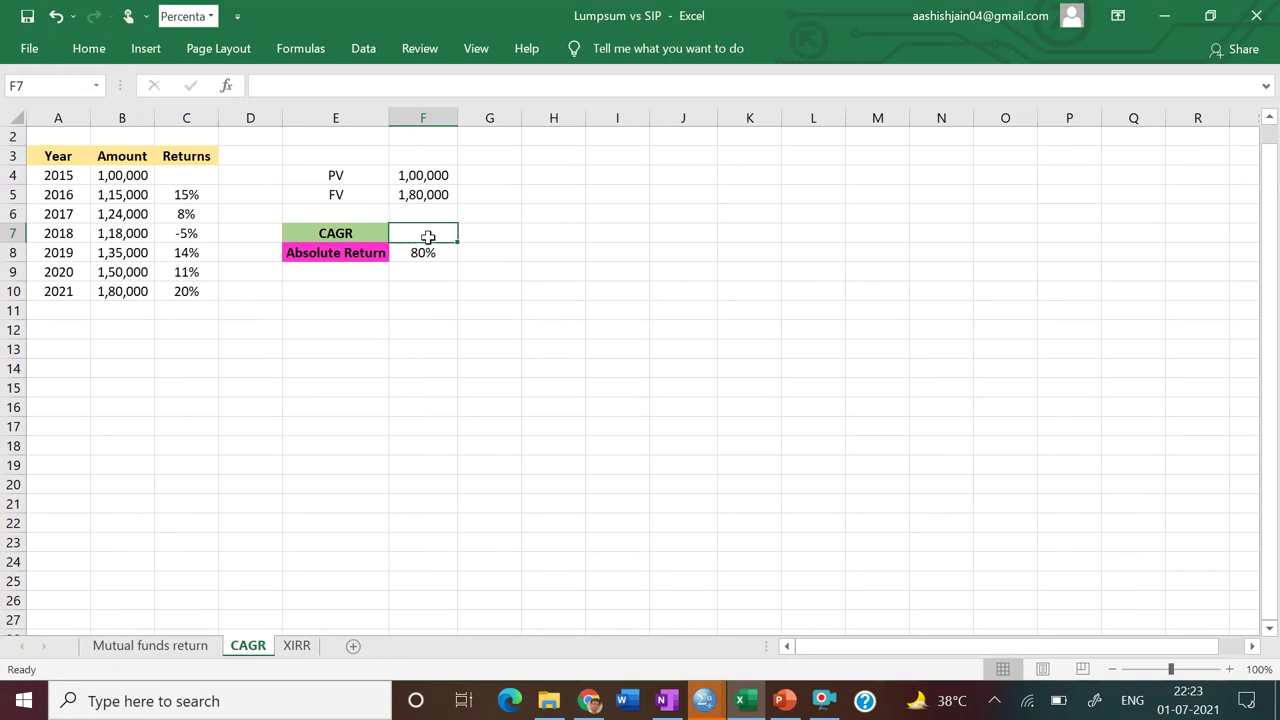
{"action": "type", "text": "="}
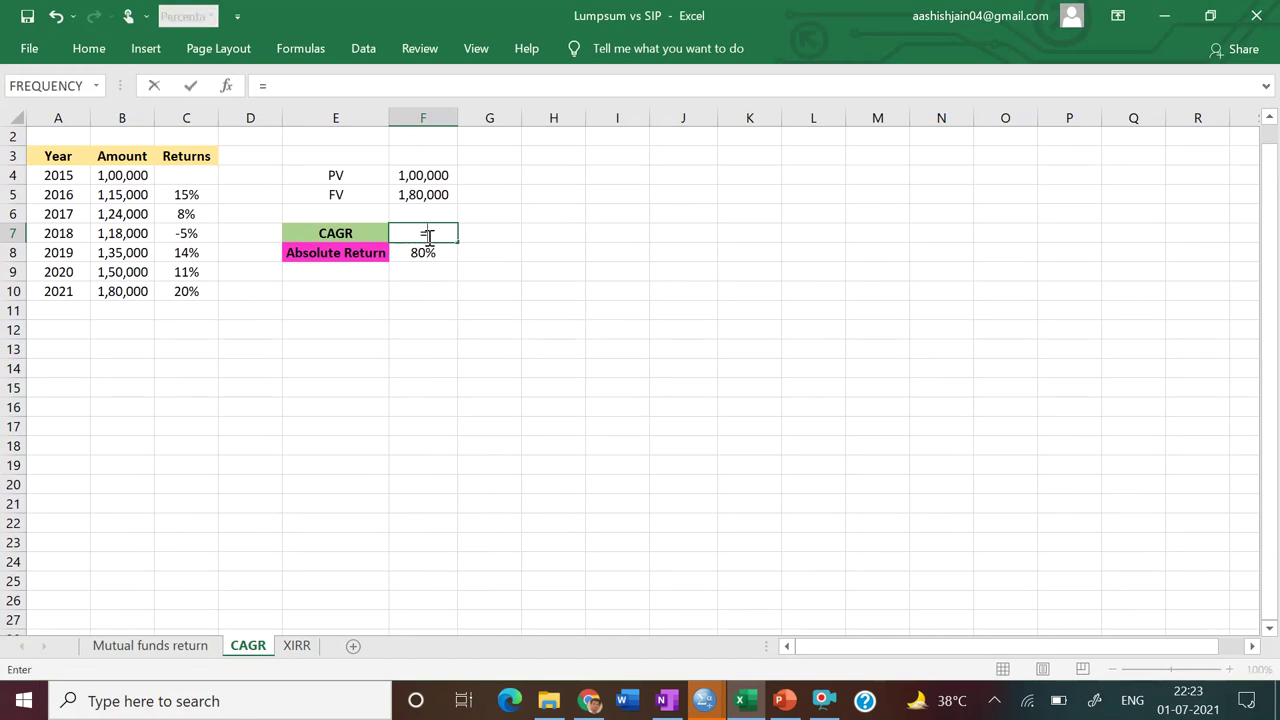
{"action": "type", "text": "("}
{"action": "left_click", "coordinate": [430, 197]}
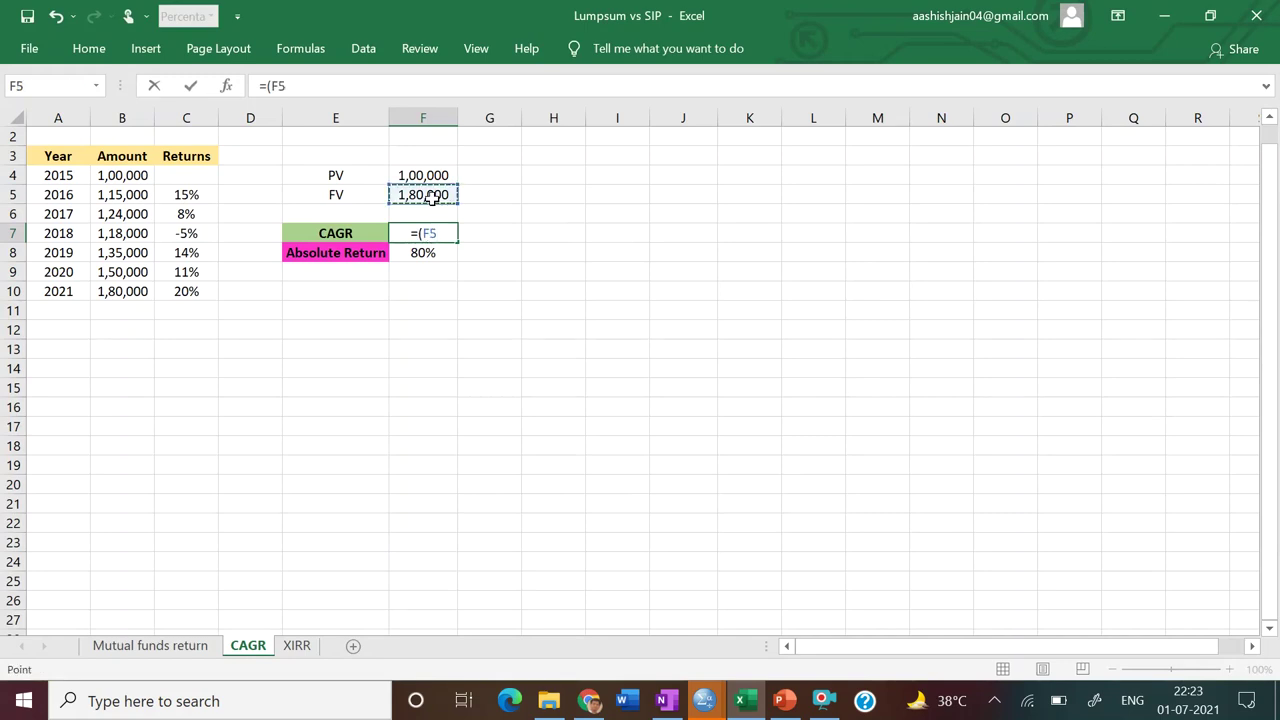
{"action": "type", "text": "/"}
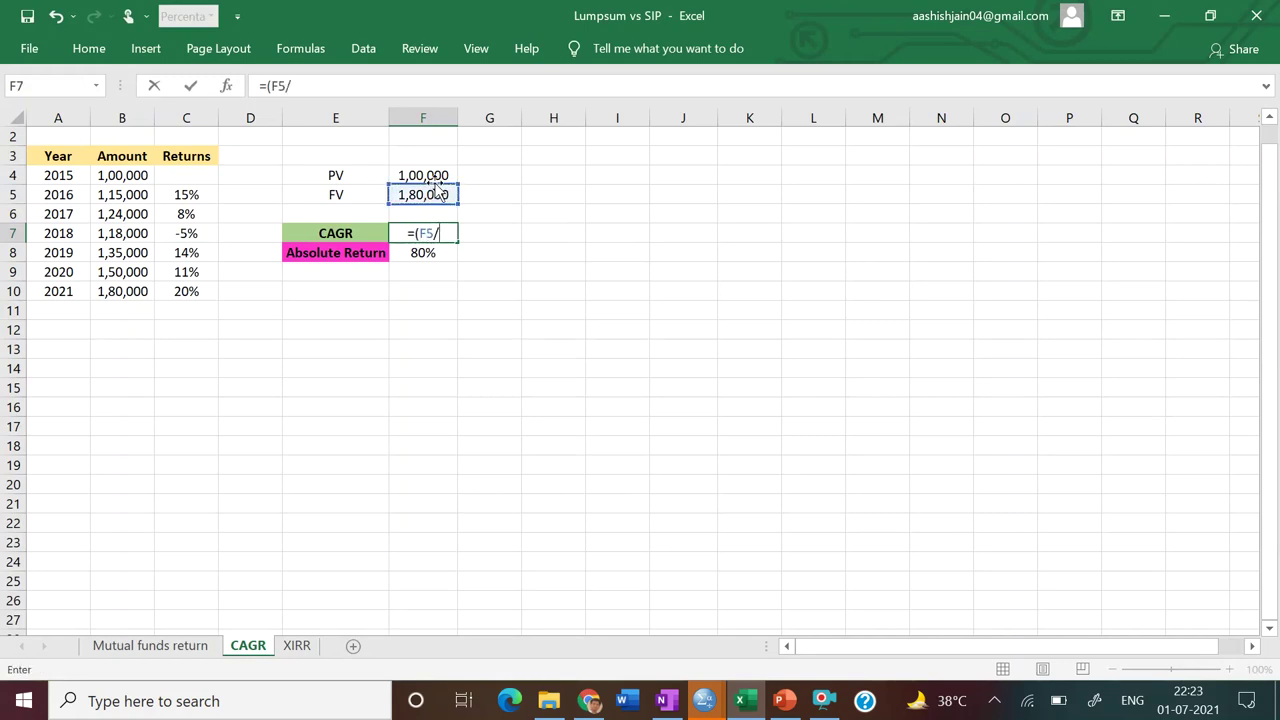
{"action": "left_click", "coordinate": [437, 176]}
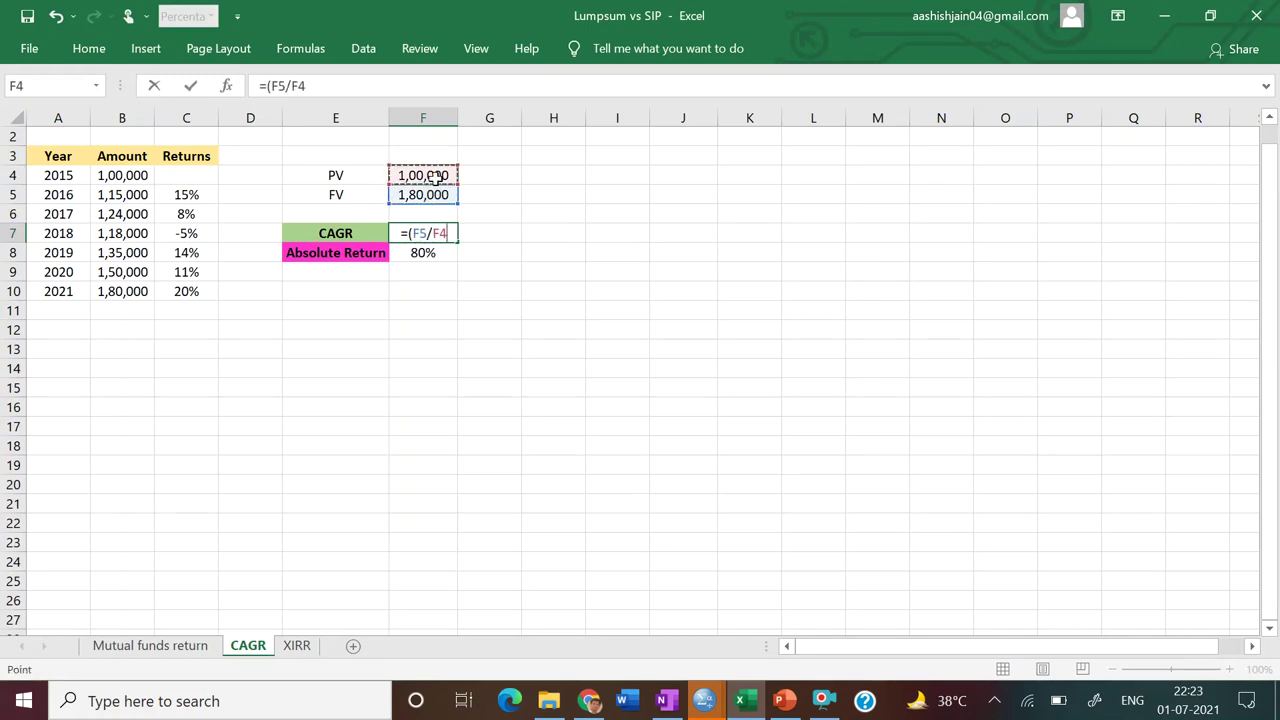
{"action": "type", "text": ")"}
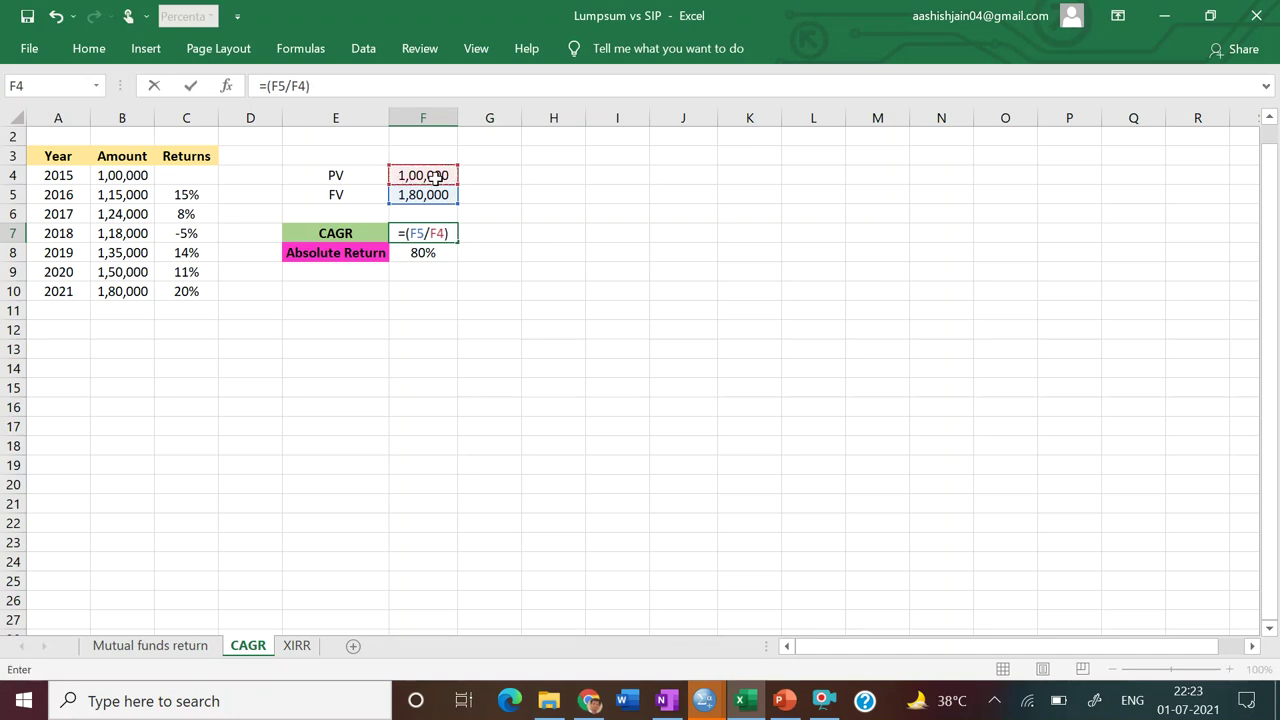
- Extend the CAGR formula with the exponent (1/6) and subtract 1, ending it with a closing bracket: =(F5/F4)^(1/6)-1)
{"action": "type", "text": "^1"}
{"action": "key", "text": "BackSpace"}
{"action": "type", "text": "(1/"}
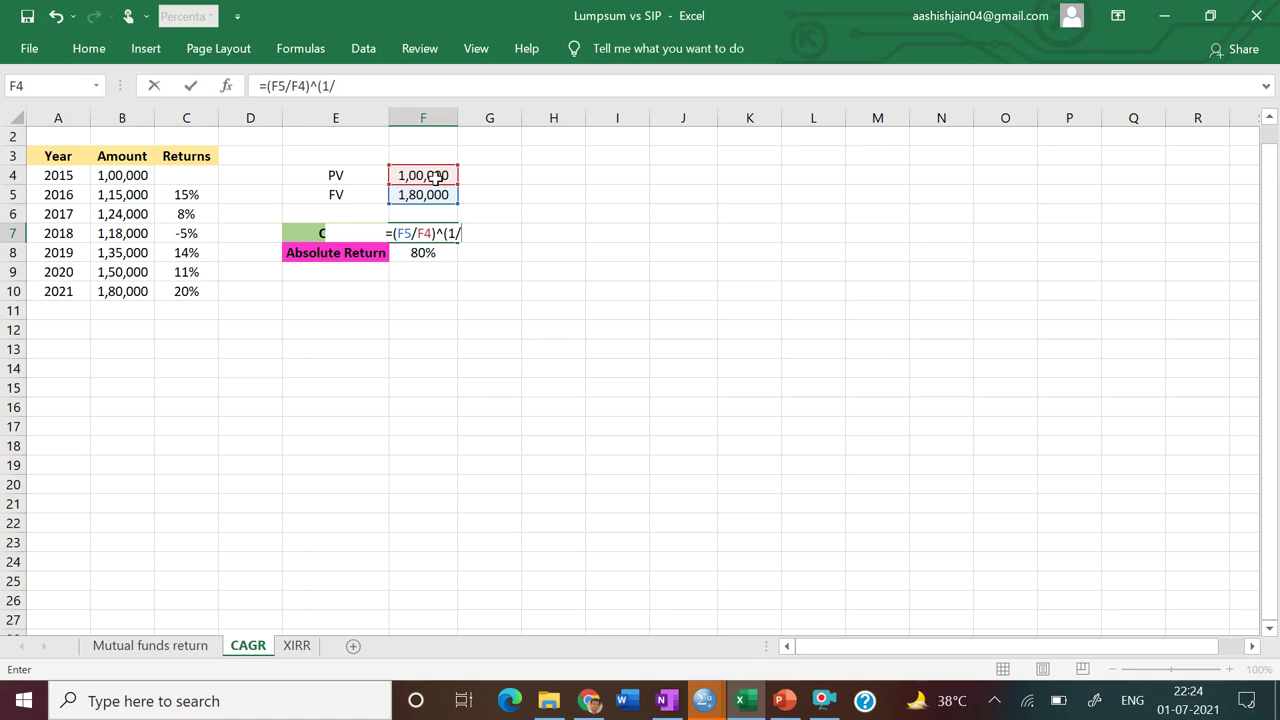
{"action": "type", "text": "6)-1"}
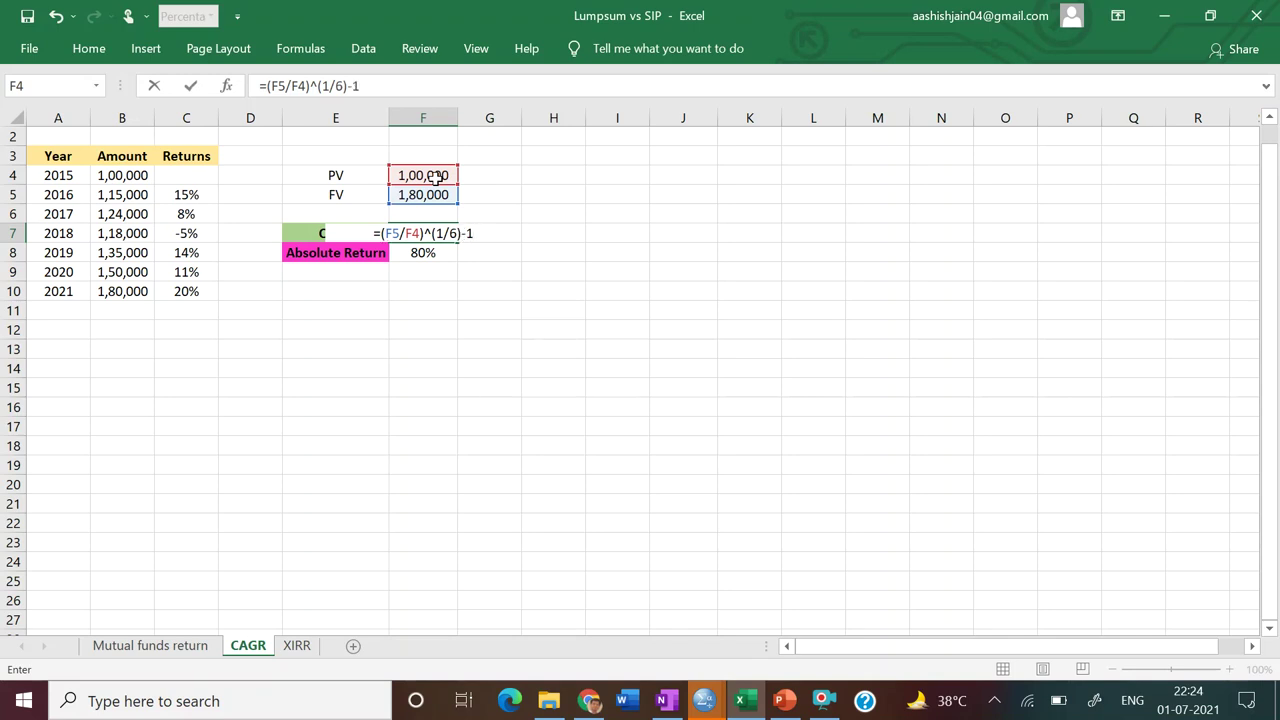
{"action": "type", "text": ")"}
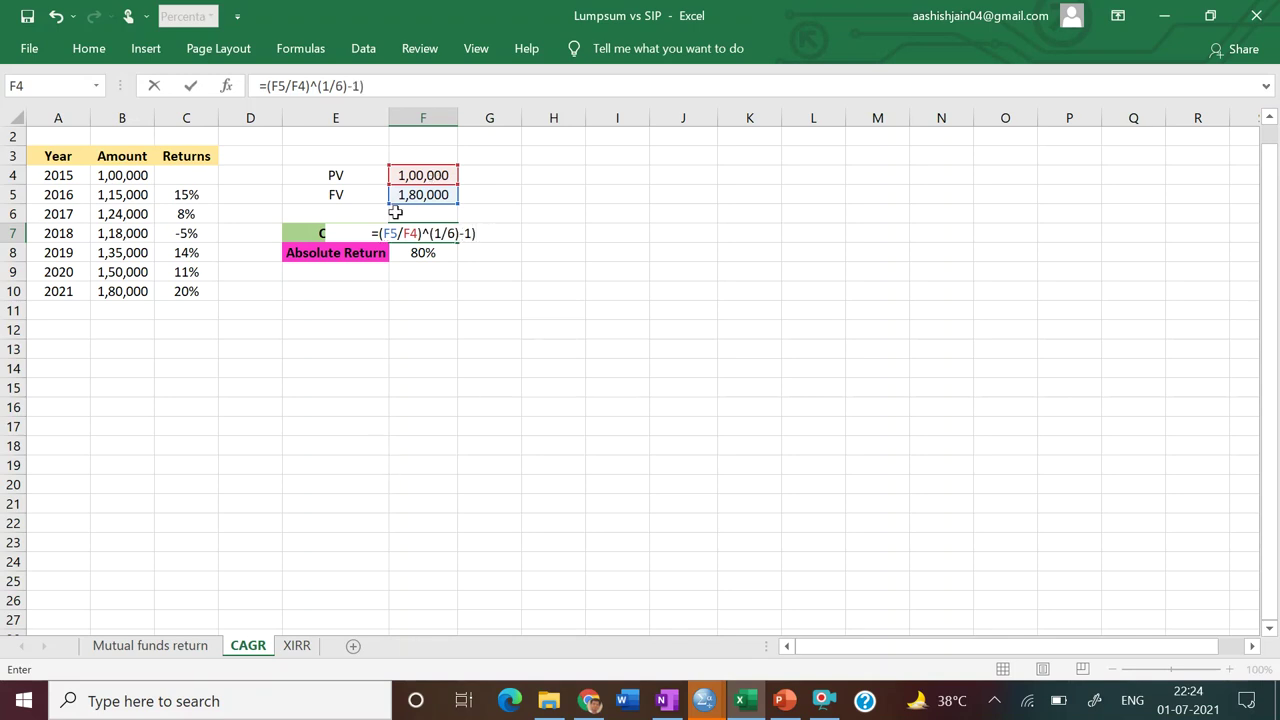
- Try to commit the CAGR formula while declining the suggested correction, and replace the stray I19 reference with 1
{"action": "key", "text": "Return"}
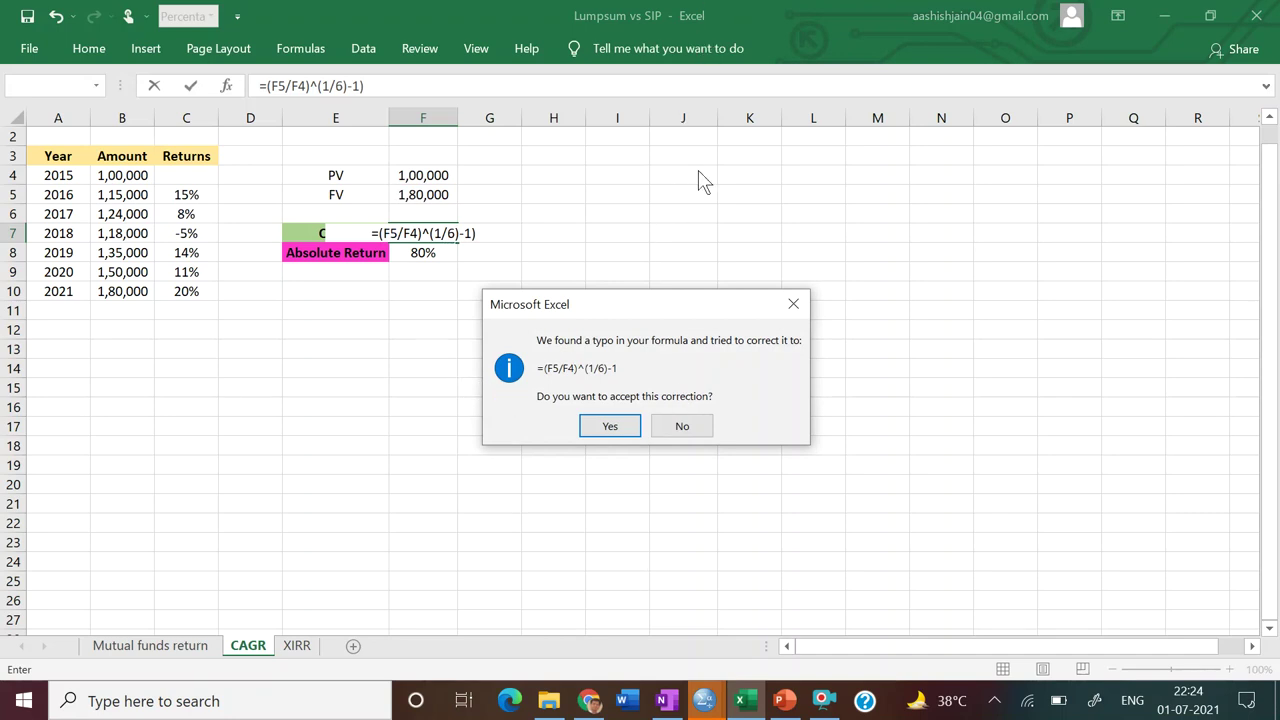
{"action": "left_click", "coordinate": [676, 430]}
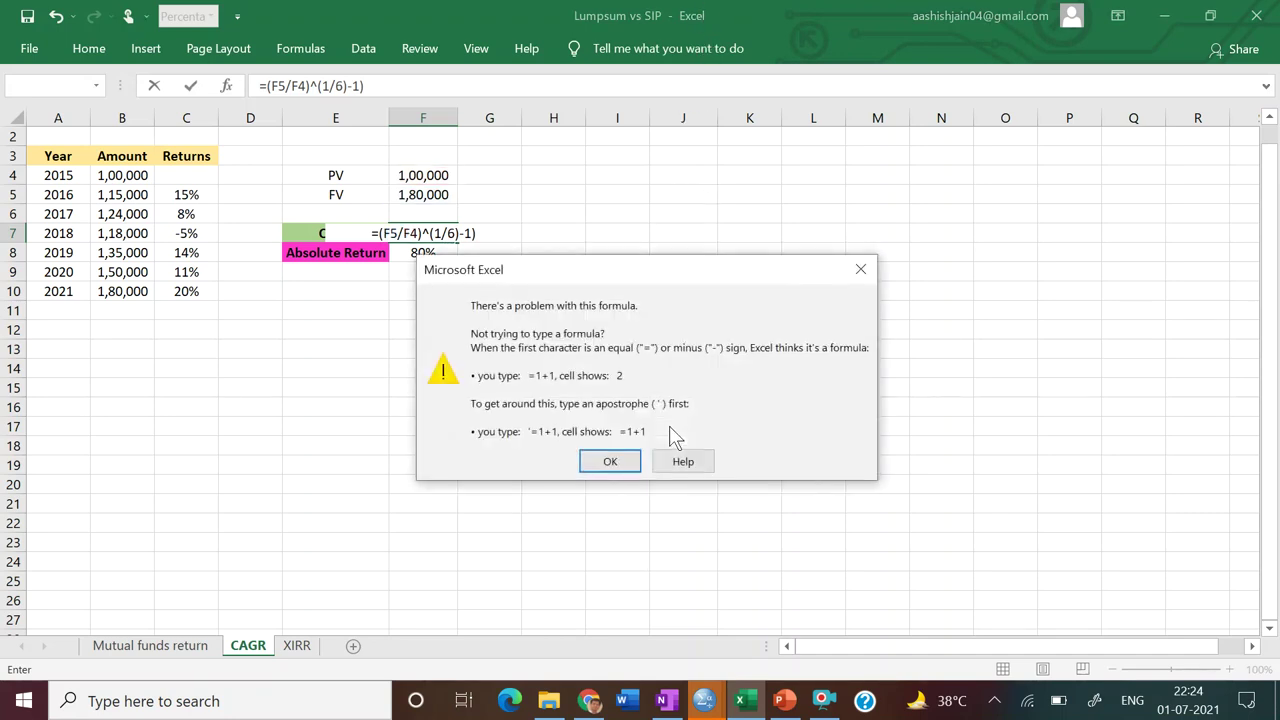
{"action": "left_click", "coordinate": [609, 460]}
{"action": "left_click", "coordinate": [605, 463]}
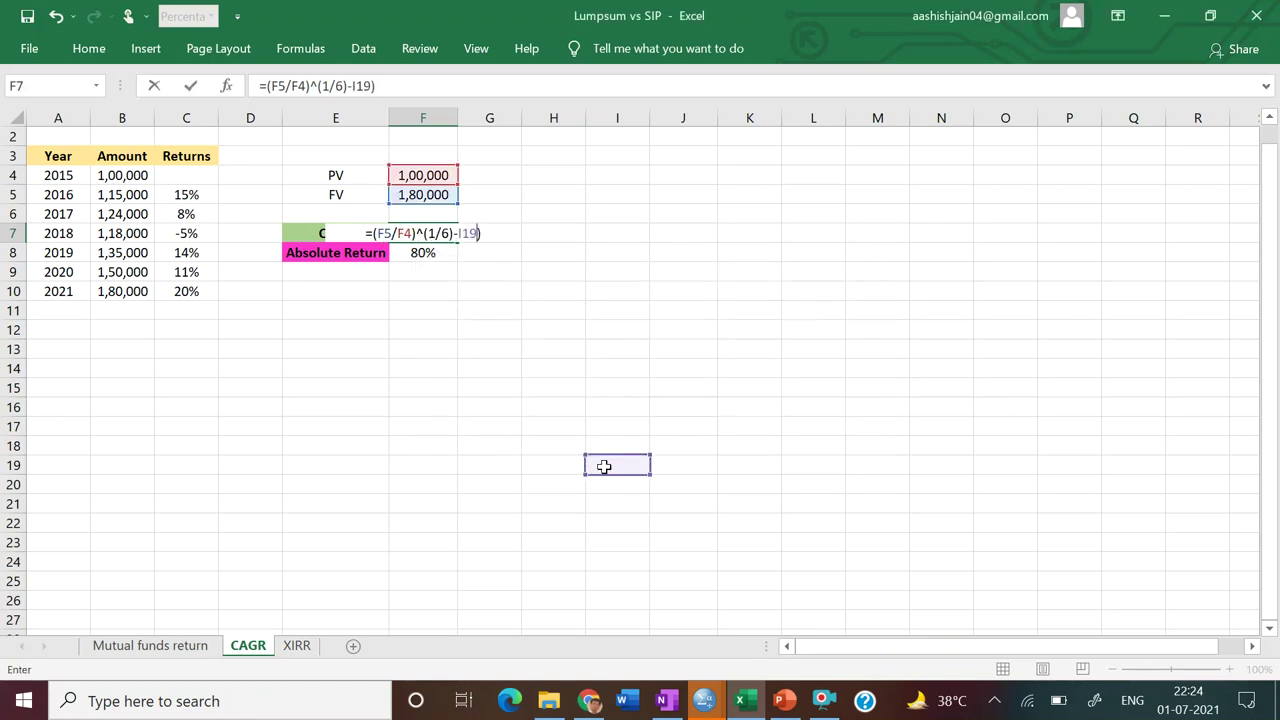
{"action": "left_click", "coordinate": [482, 233]}
{"action": "key", "text": "BackSpace"}
{"action": "key", "text": "BackSpace"}
{"action": "key", "text": "BackSpace"}
{"action": "key", "text": "BackSpace"}
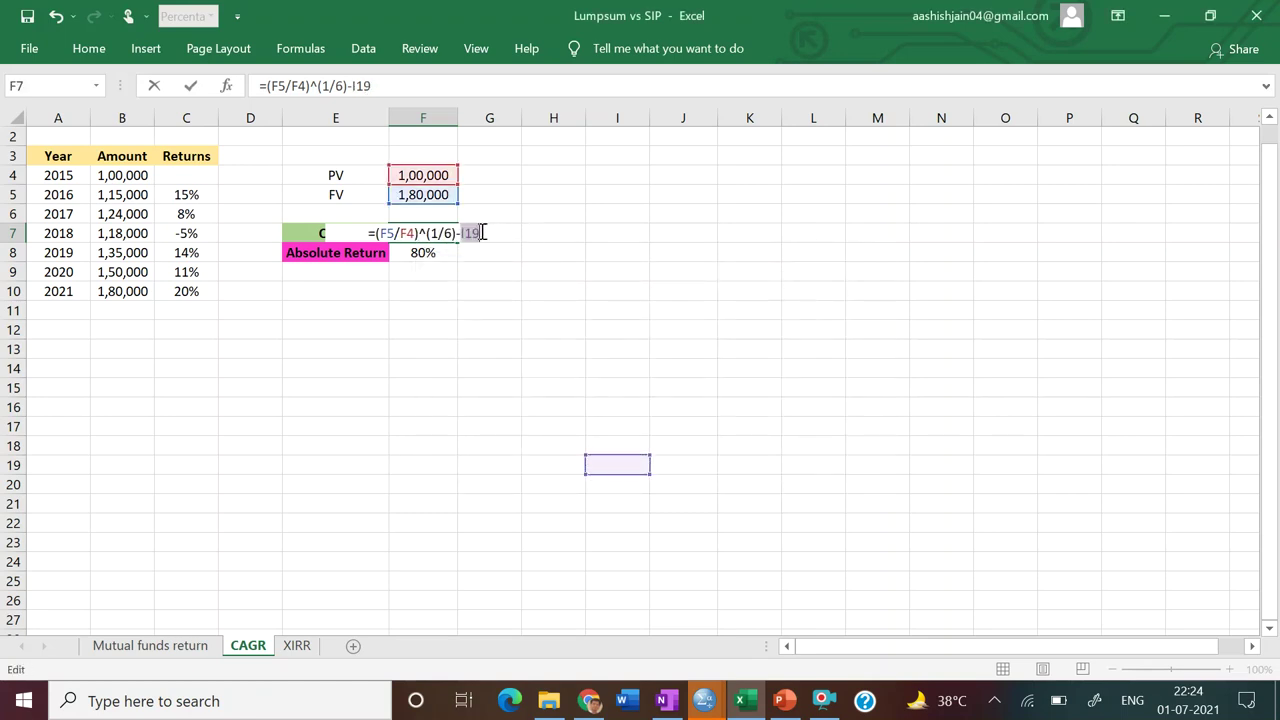
{"action": "type", "text": "1)"}
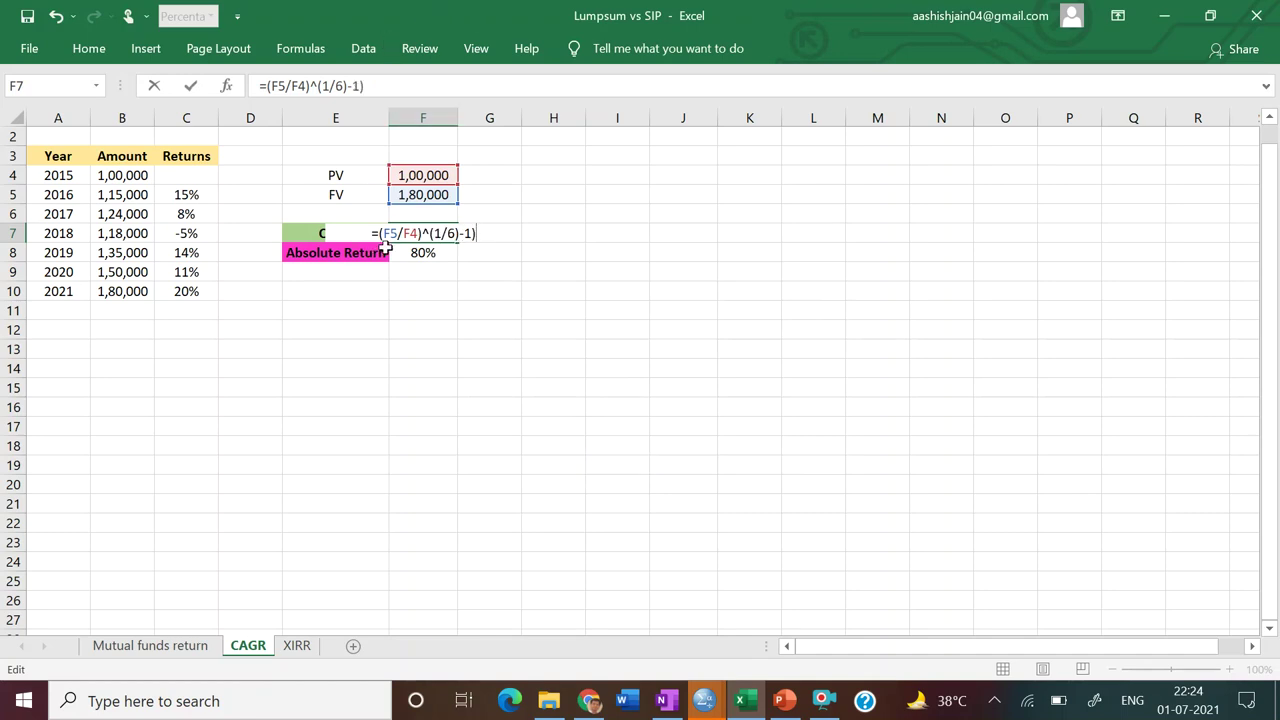
- Try again to commit the formula =(F5/F4)^(1/6)-1), declining the suggested correction both times
{"action": "key", "text": "Return"}
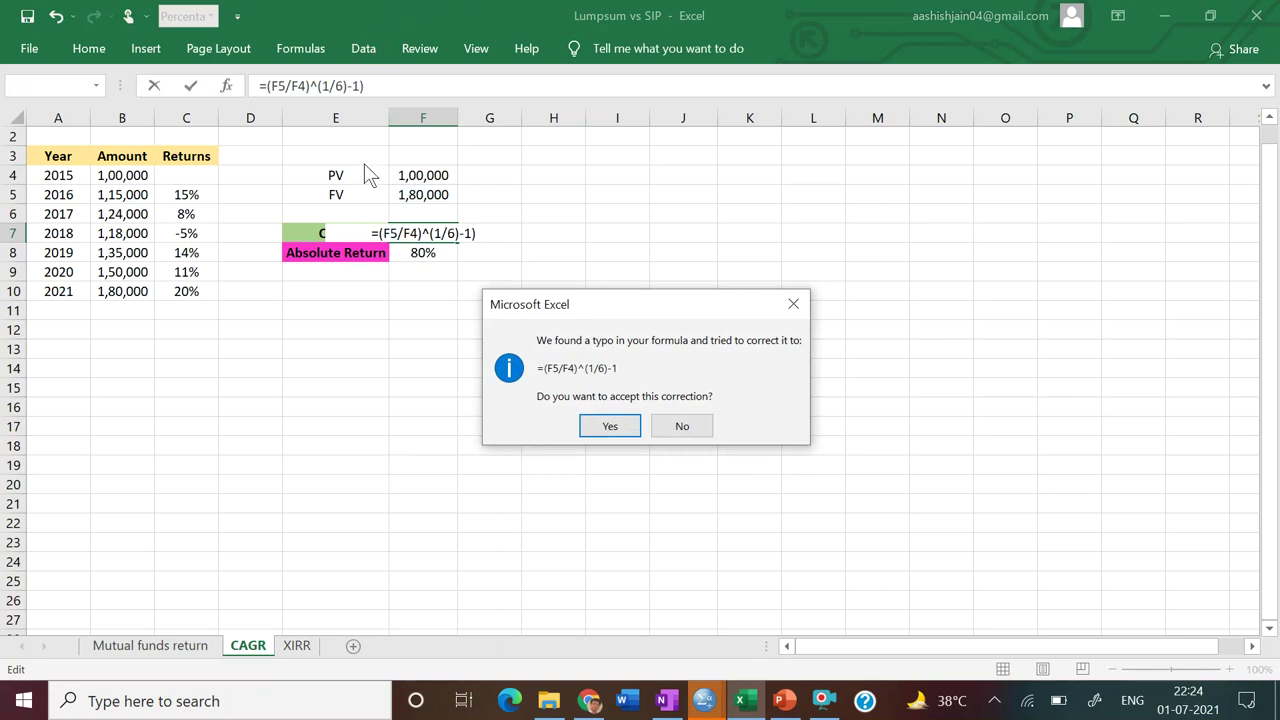
{"action": "left_click", "coordinate": [679, 424]}
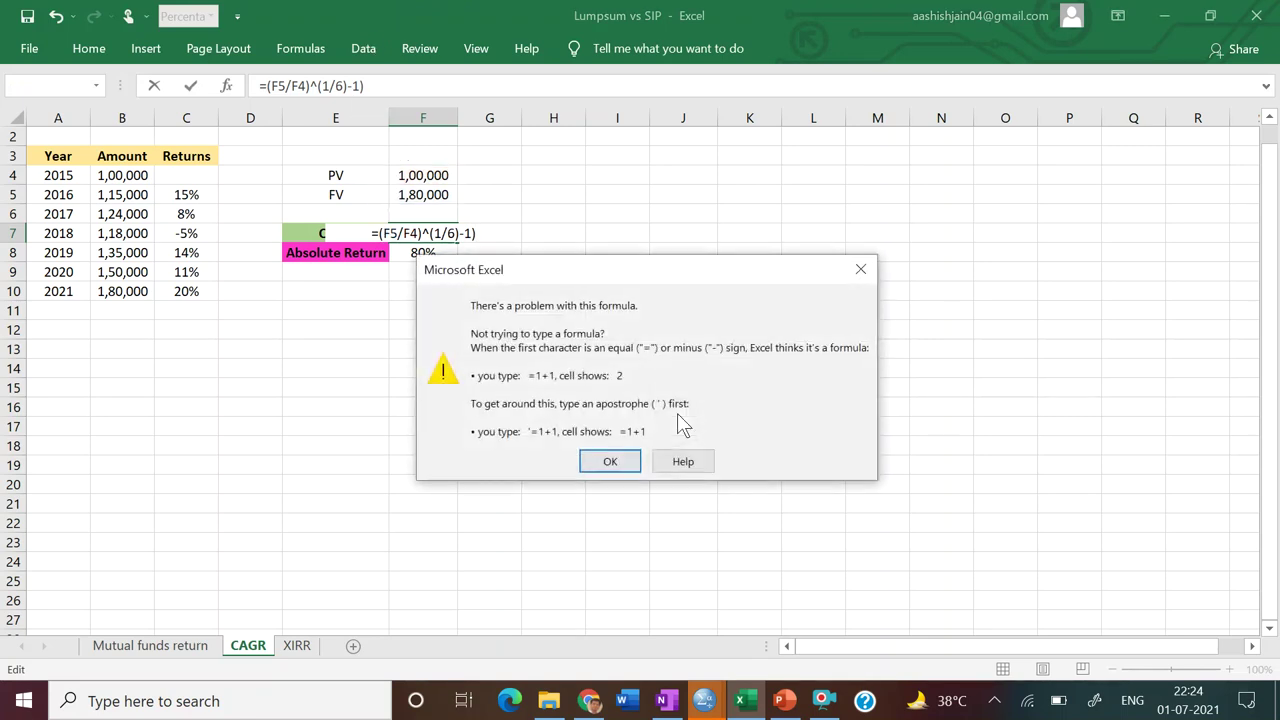
{"action": "left_click", "coordinate": [609, 460]}
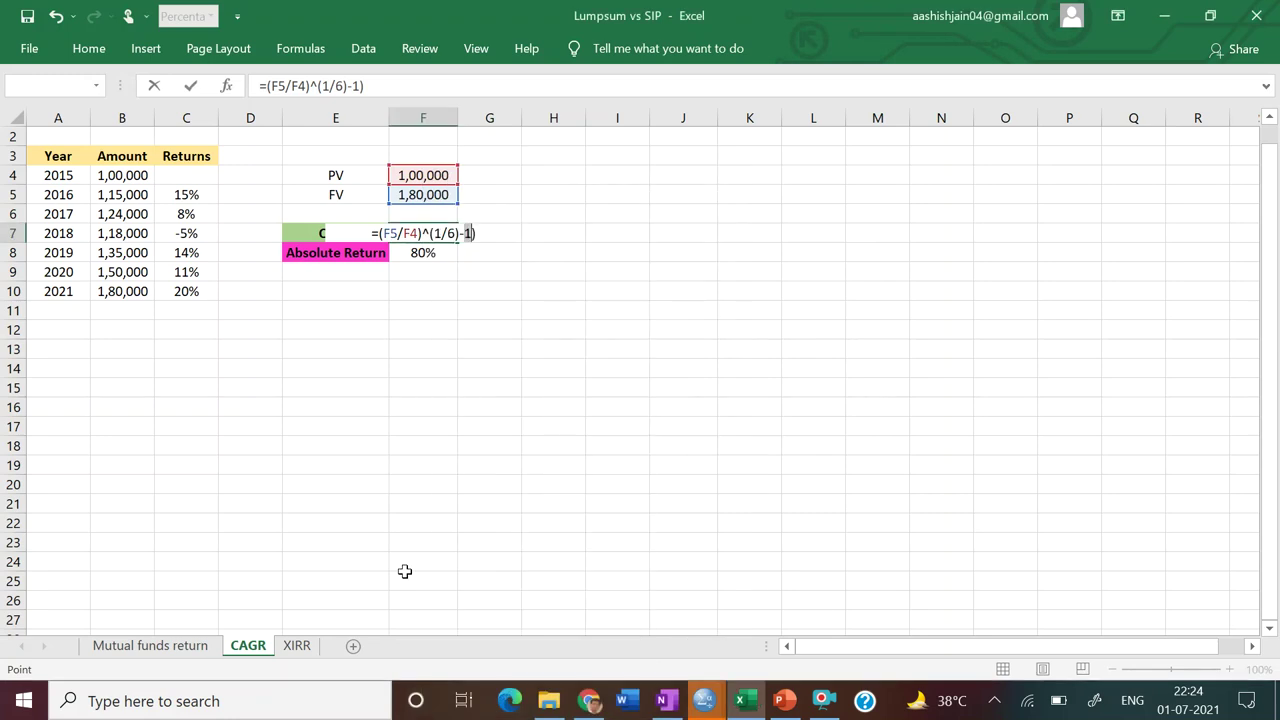
{"action": "left_click", "coordinate": [418, 227]}
{"action": "double_click", "coordinate": [418, 227]}
{"action": "left_click", "coordinate": [418, 227]}
{"action": "key", "text": "Return"}
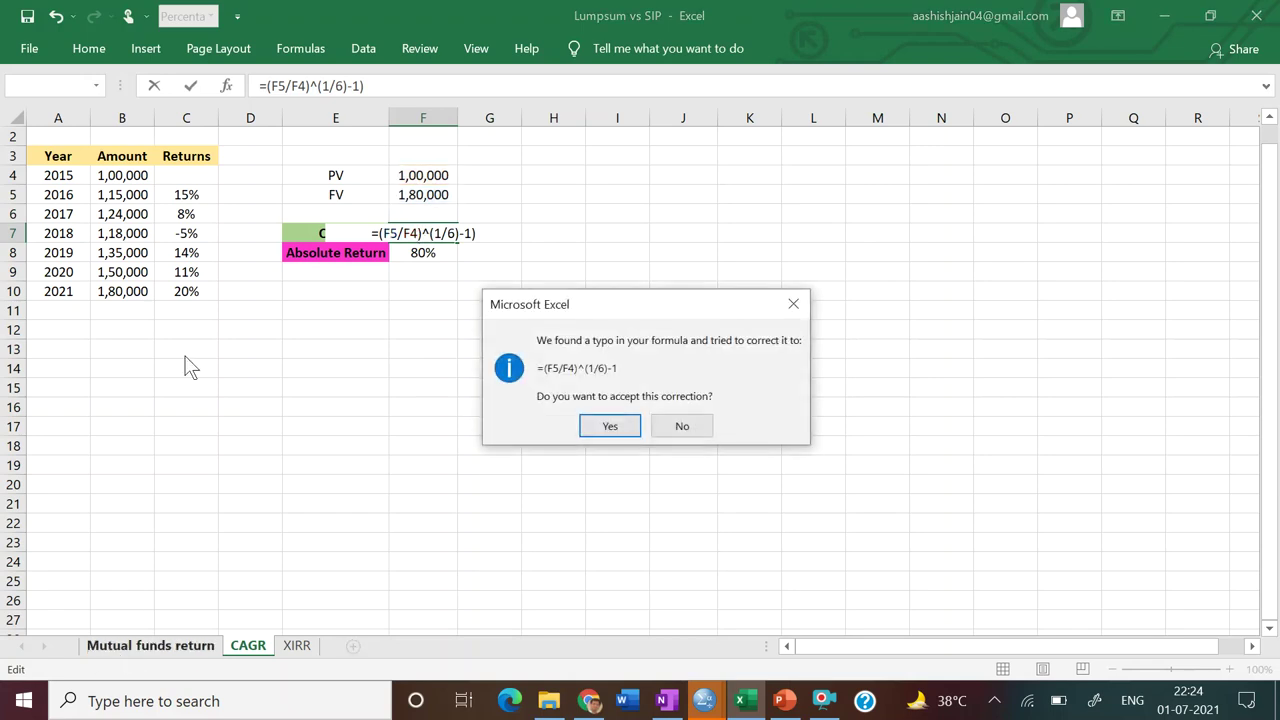
{"action": "left_click", "coordinate": [684, 426]}
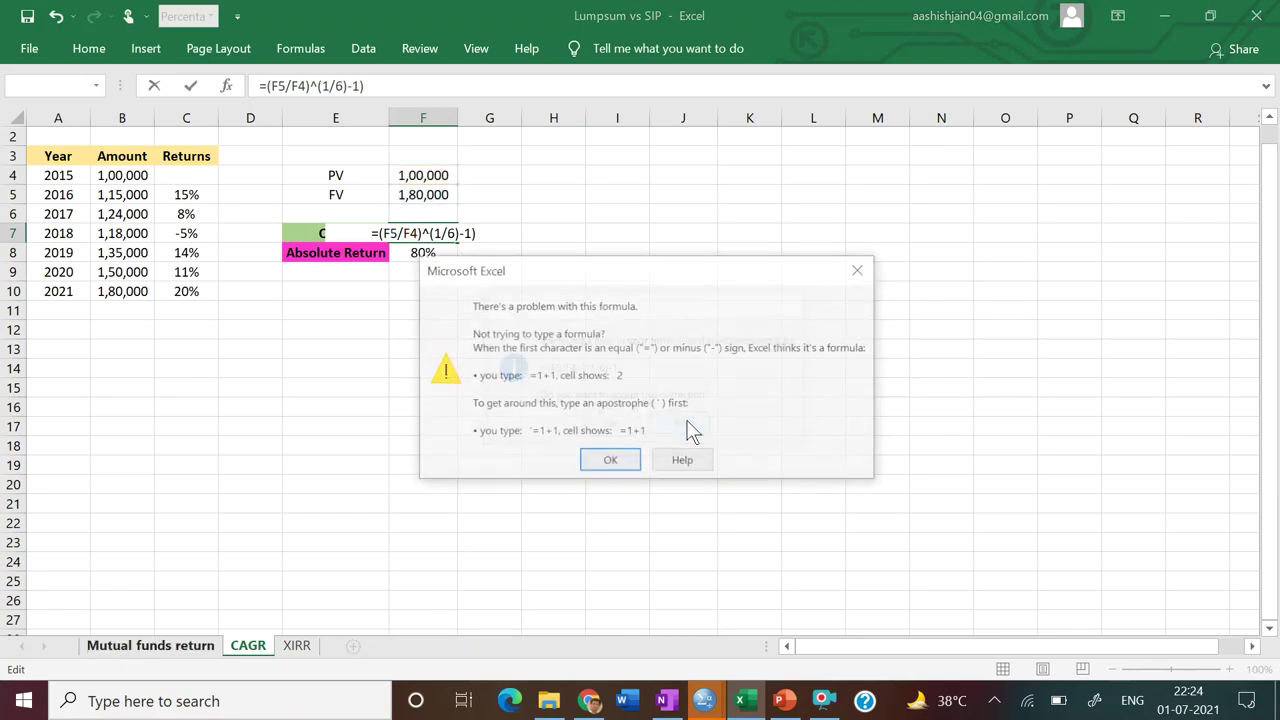
{"action": "left_click", "coordinate": [618, 462]}
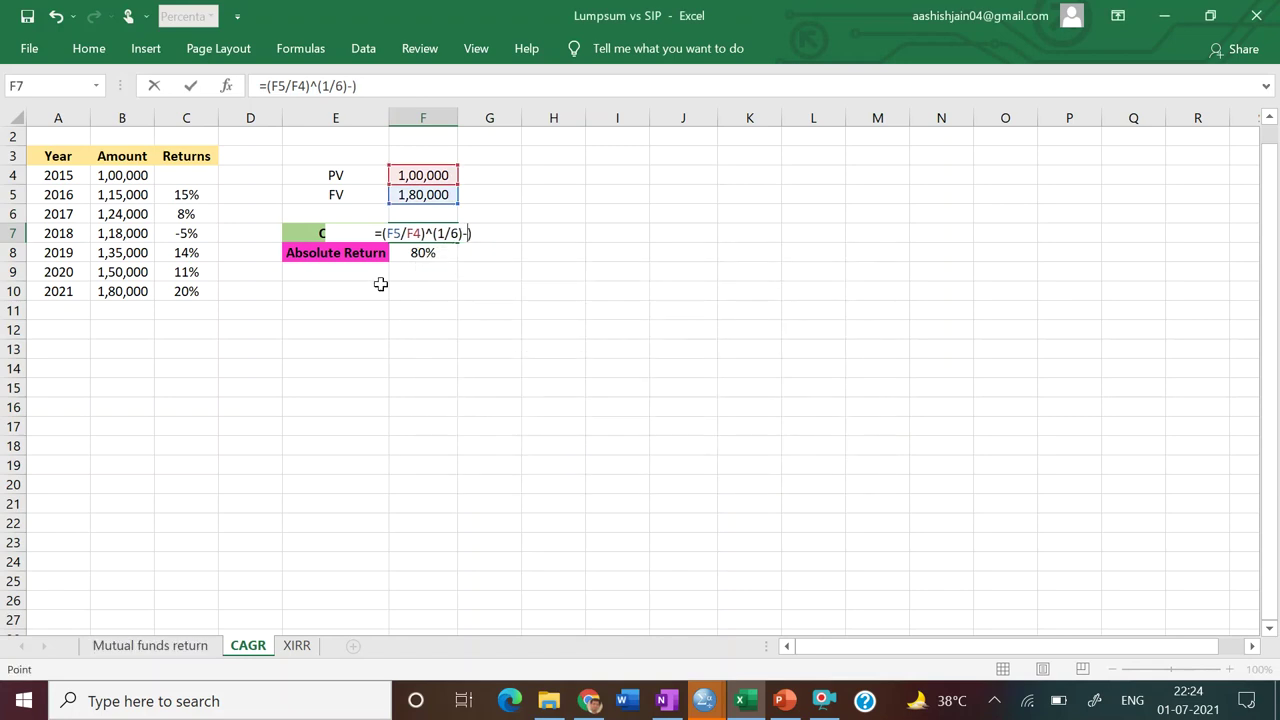
- Insert an opening bracket before (F5/F4) in the CAGR formula in F7 and try to commit it
{"action": "left_click", "coordinate": [407, 233]}
{"action": "key", "text": "Left"}
{"action": "key", "text": "Left"}
{"action": "key", "text": "Left"}
{"action": "key", "text": "Left"}
{"action": "type", "text": "("}
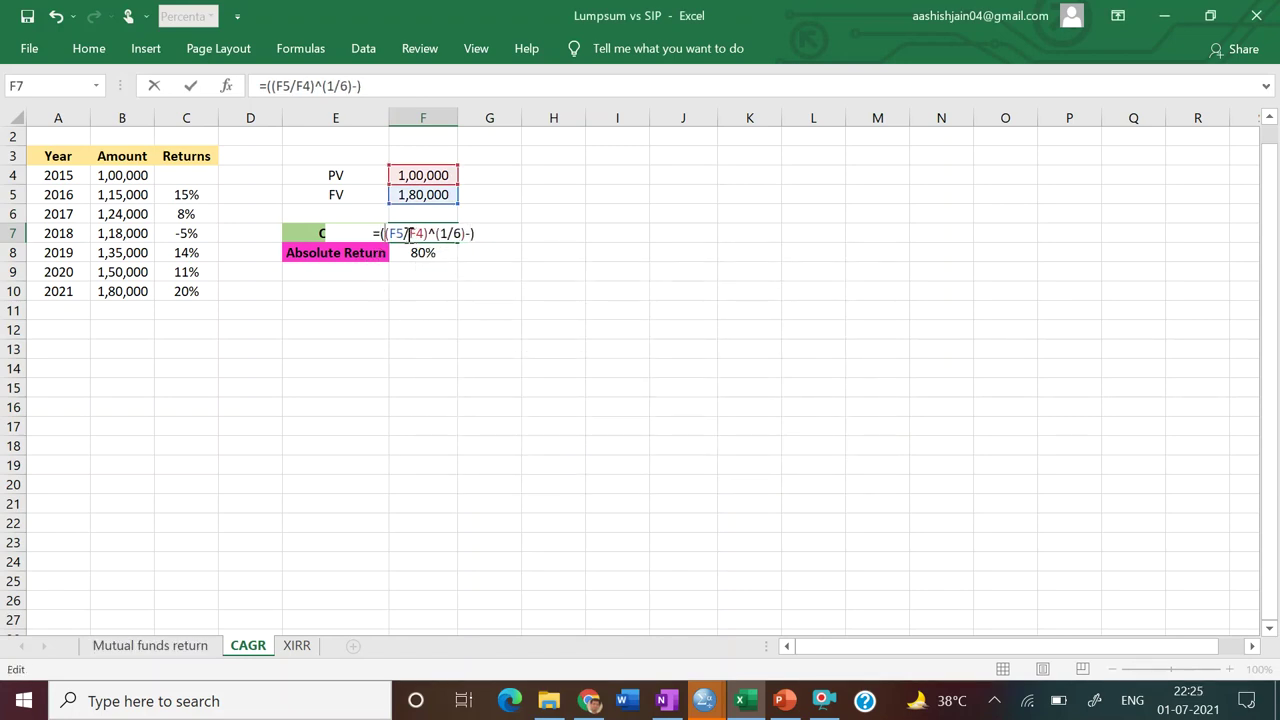
{"action": "key", "text": "Return"}
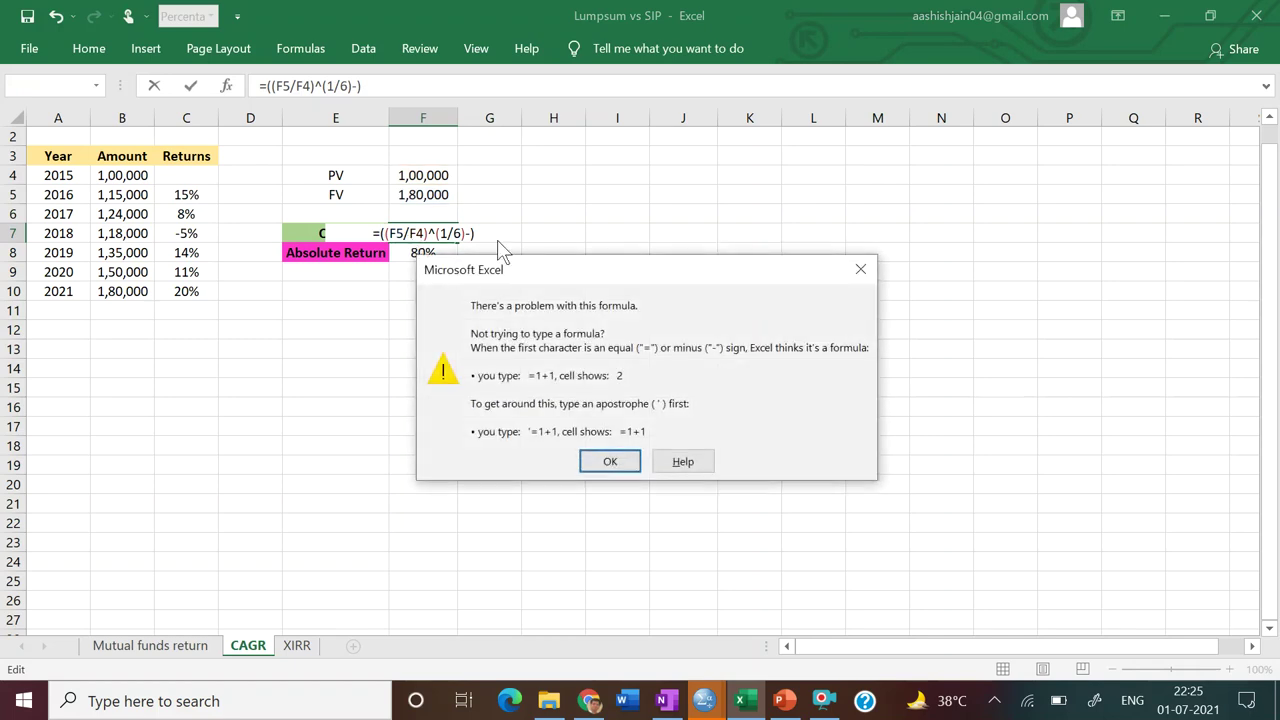
- Dismiss the formula error, restore the missing 1 after the minus sign, and commit =((F5/F4)^(1/6)-1) in F7
{"action": "left_click", "coordinate": [610, 461]}
{"action": "key", "text": "Return"}
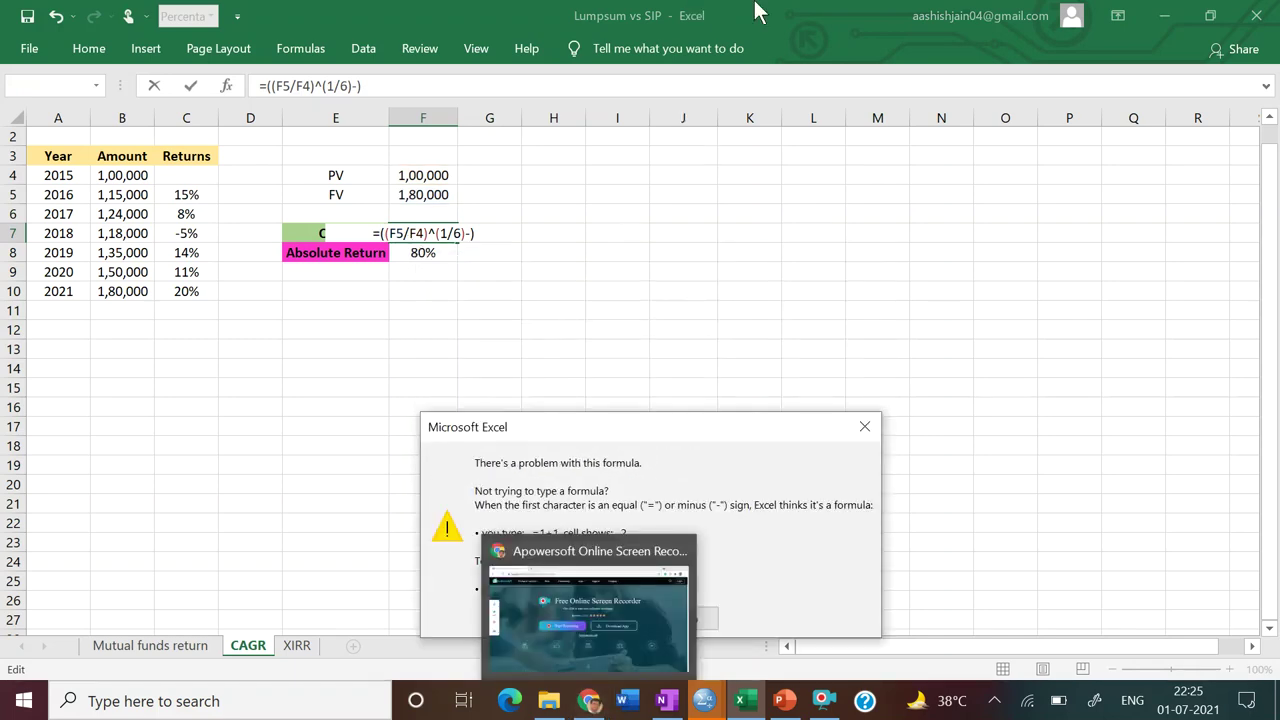
{"action": "left_click", "coordinate": [70, 712]}
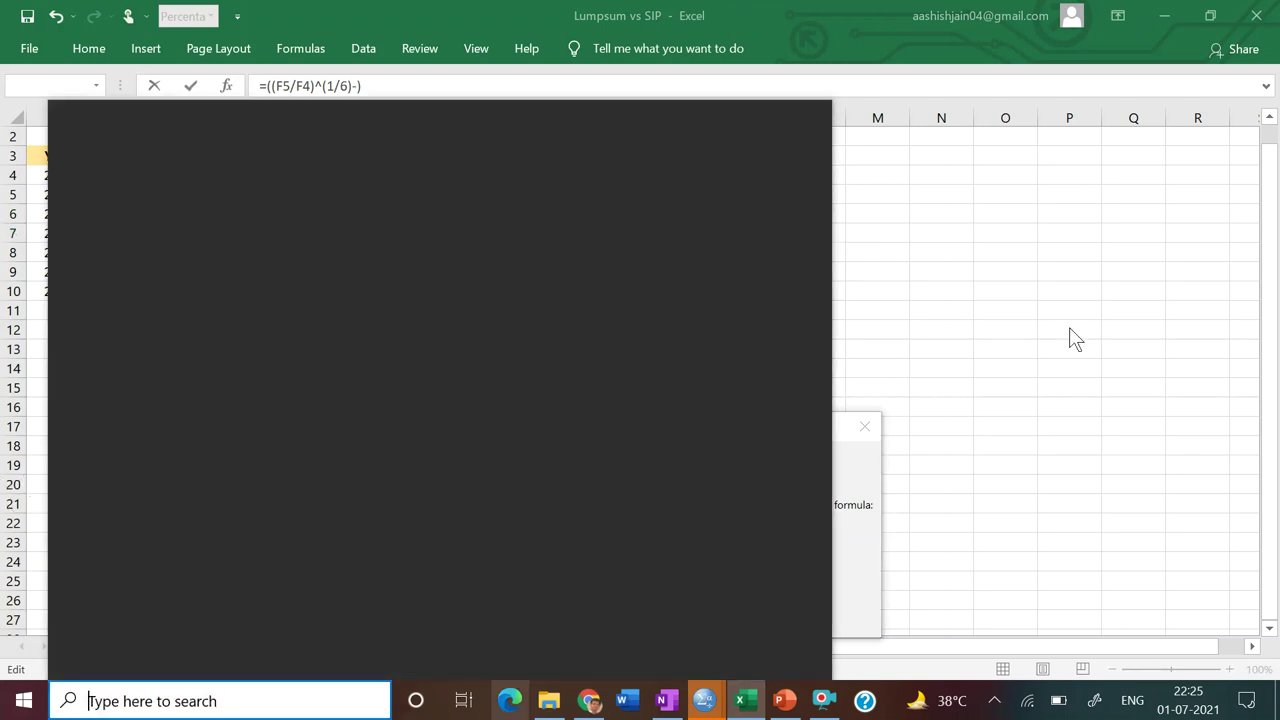
{"action": "left_click", "coordinate": [1101, 264]}
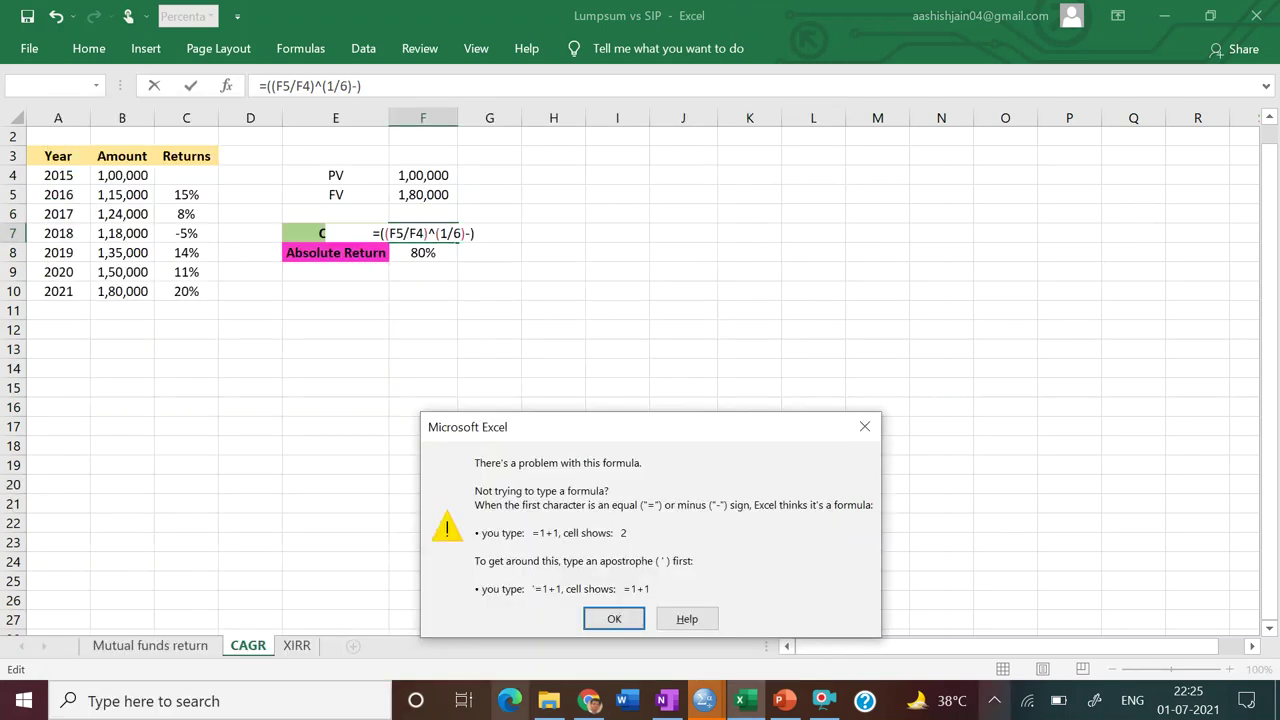
{"action": "left_click", "coordinate": [606, 617]}
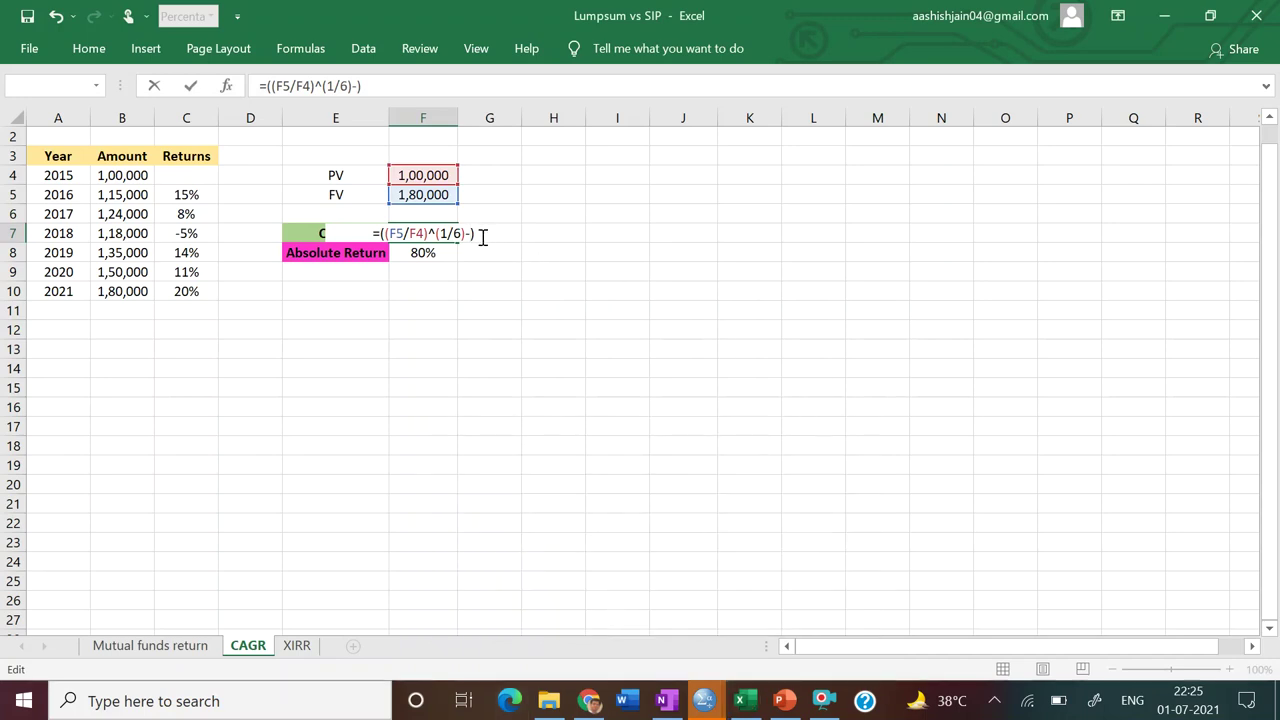
{"action": "key", "text": "Left"}
{"action": "type", "text": "1"}
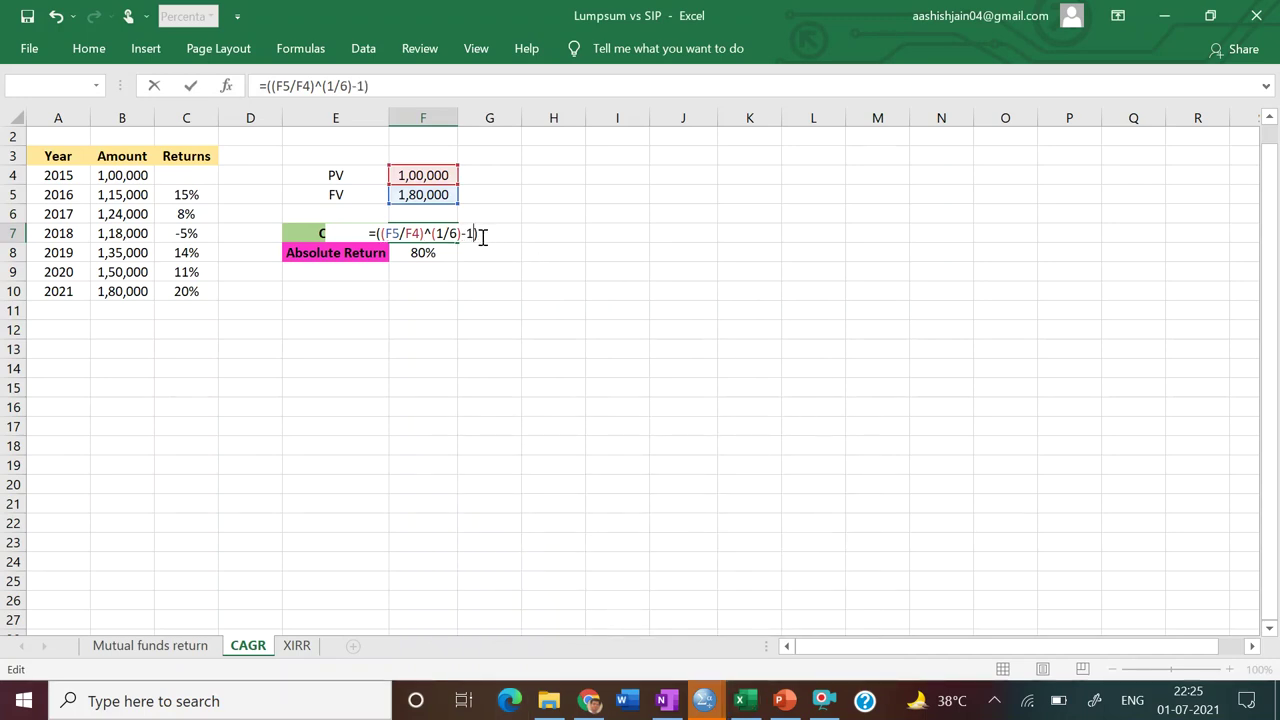
{"action": "key", "text": "Return"}
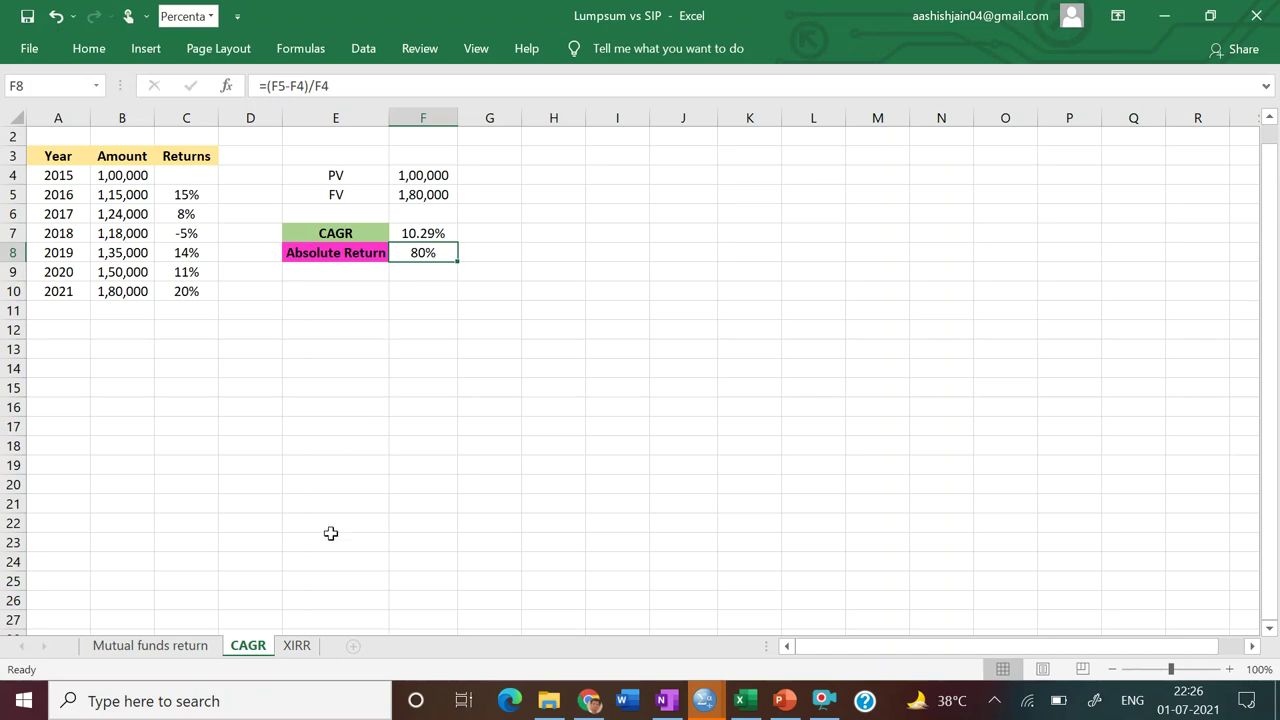
- View the XIRR sheet and review the lumpsum amount and total on the Mutual funds return sheet
{"action": "left_click", "coordinate": [297, 646]}
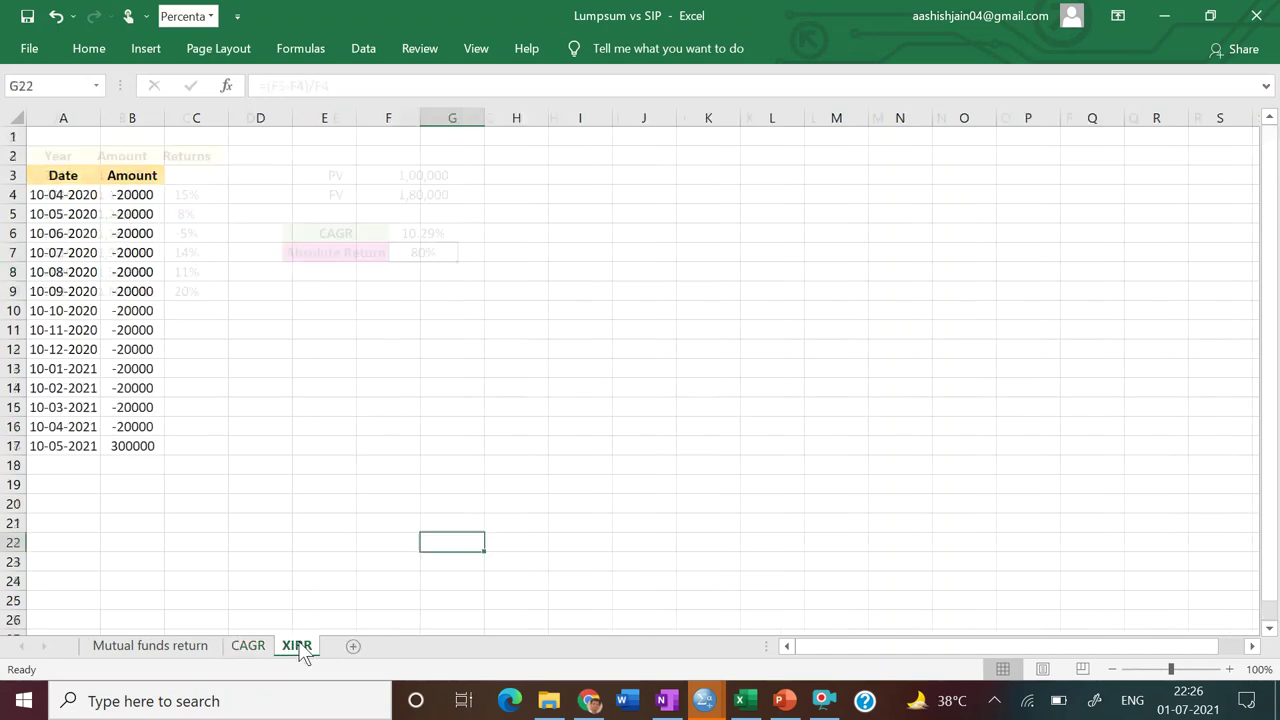
{"action": "left_click", "coordinate": [613, 386]}
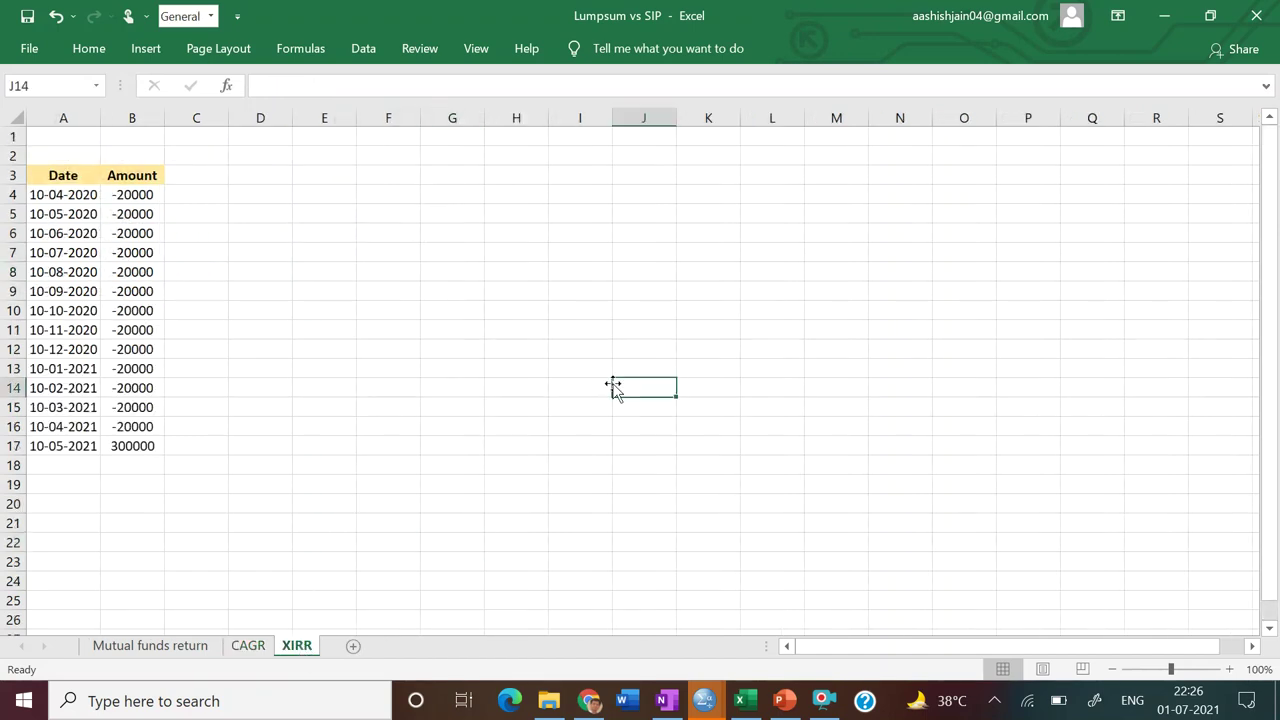
{"action": "left_click", "coordinate": [165, 647]}
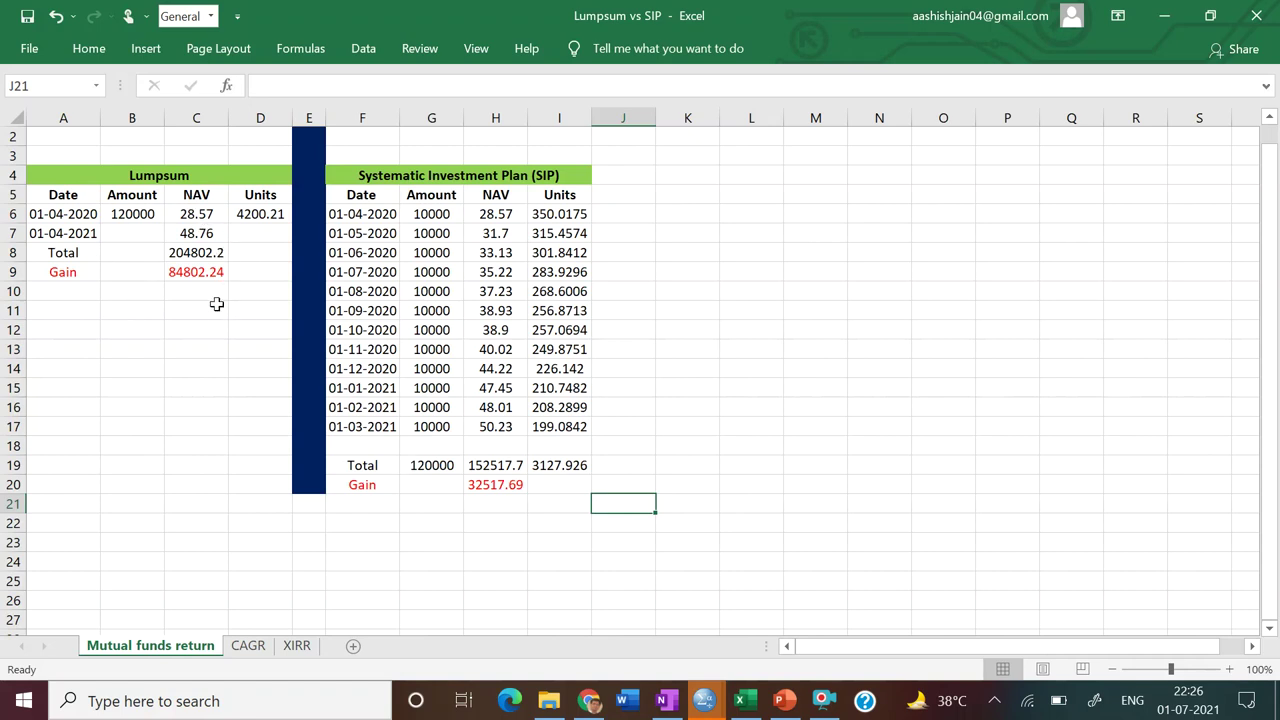
{"action": "left_click", "coordinate": [136, 216]}
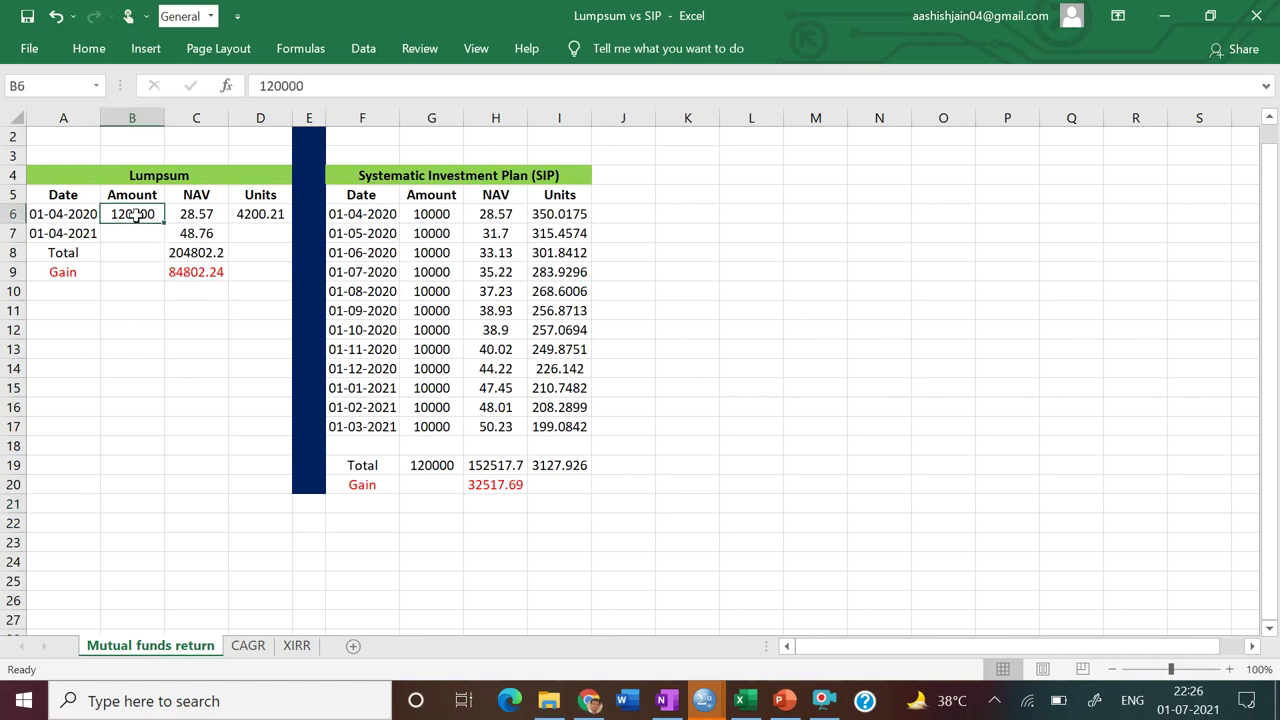
{"action": "left_click", "coordinate": [190, 257]}
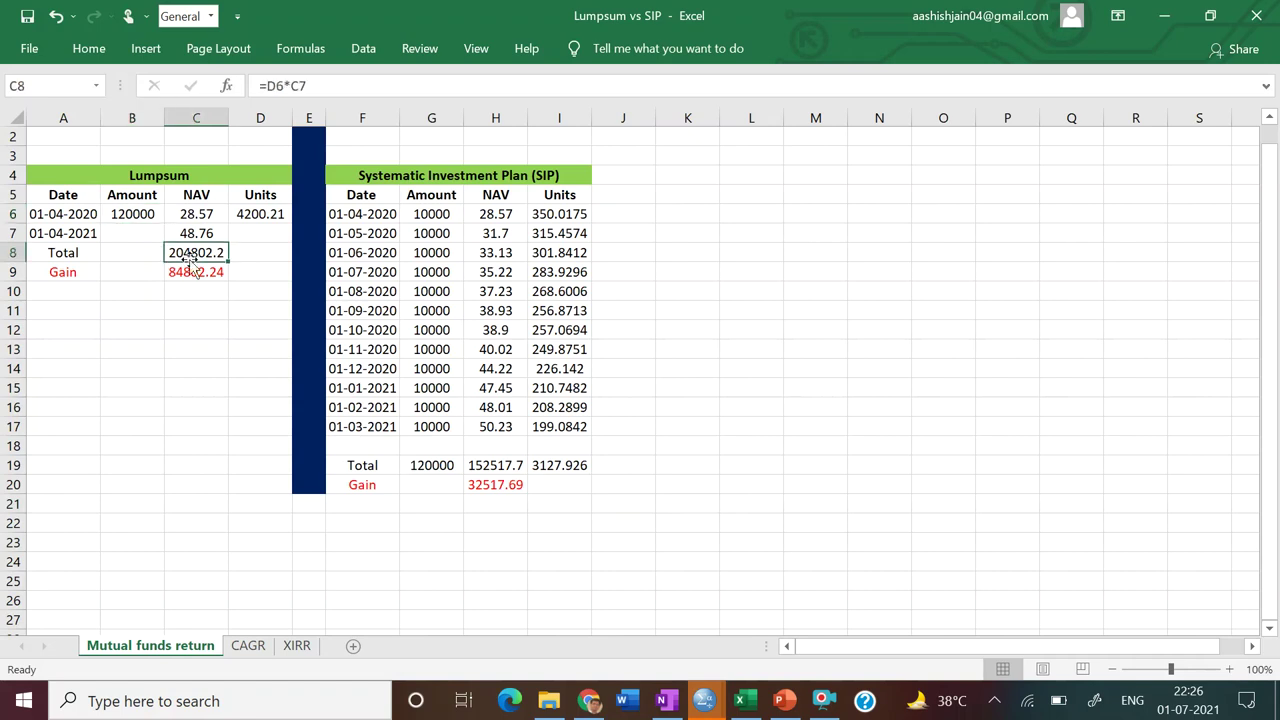
{"action": "left_click", "coordinate": [181, 343]}
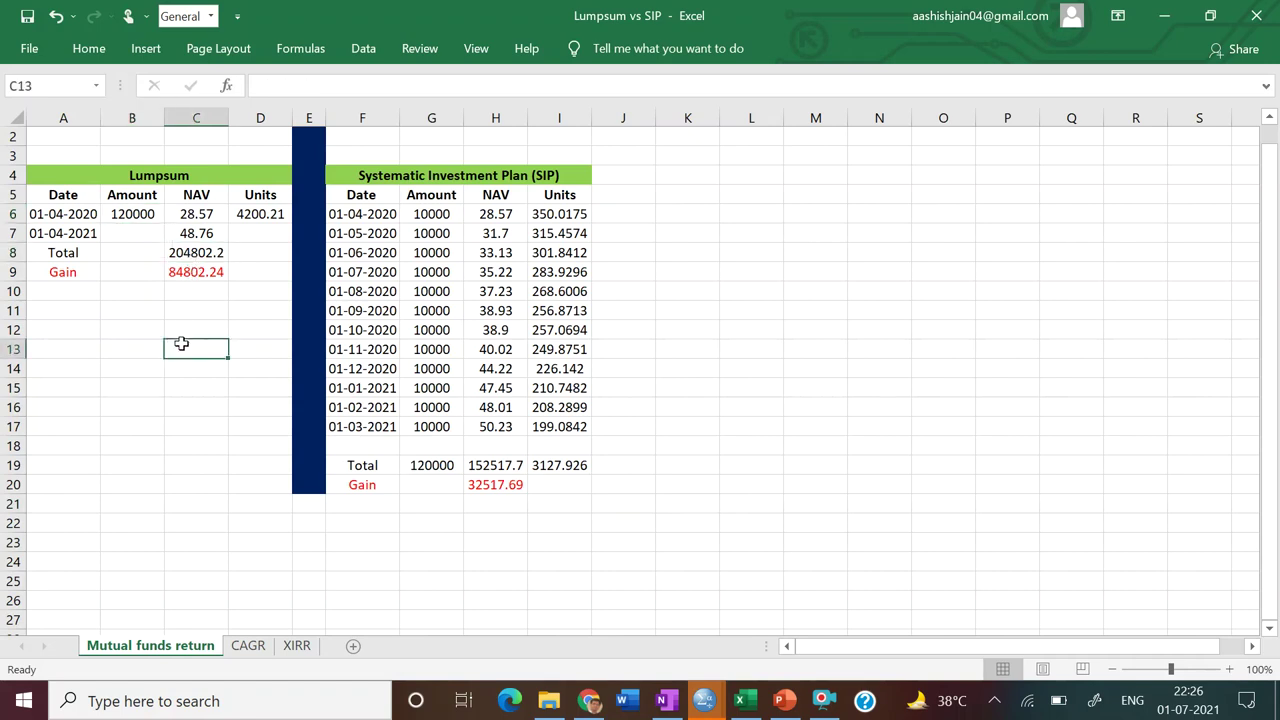
- Return to the XIRR sheet and start the return formula in cell C18 with =XIRR
{"action": "left_click", "coordinate": [296, 646]}
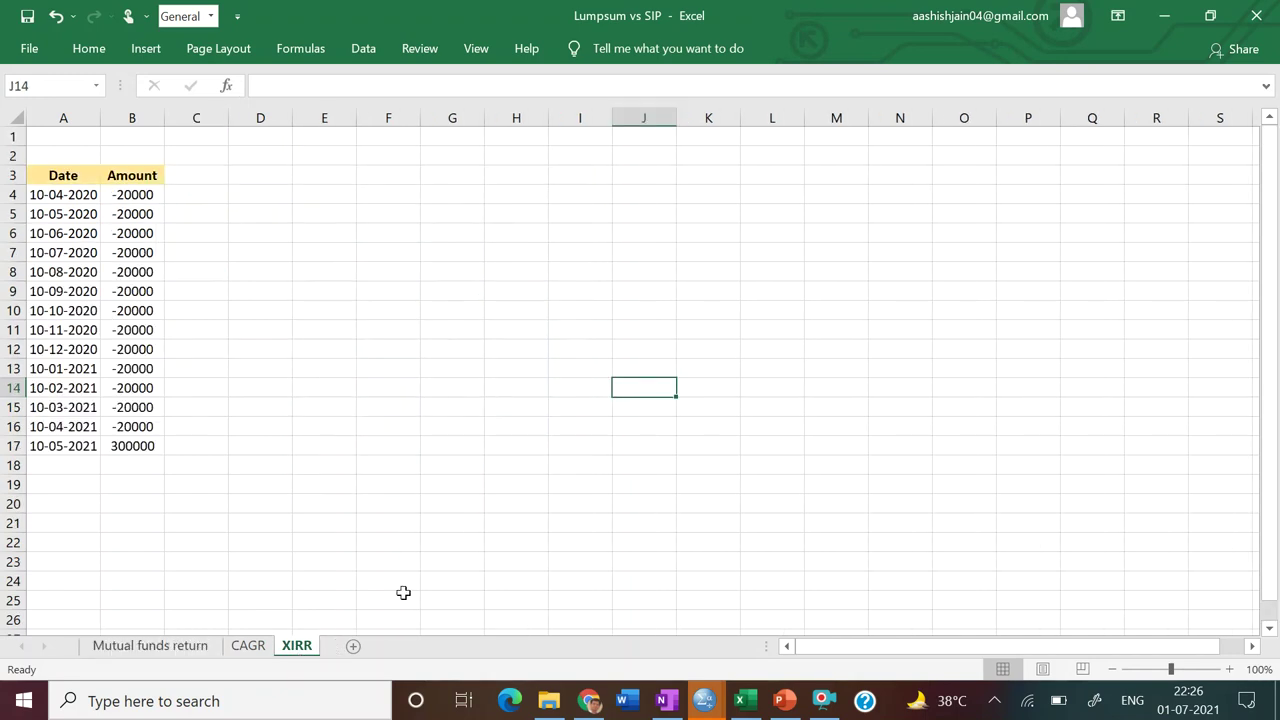
{"action": "left_click", "coordinate": [462, 567]}
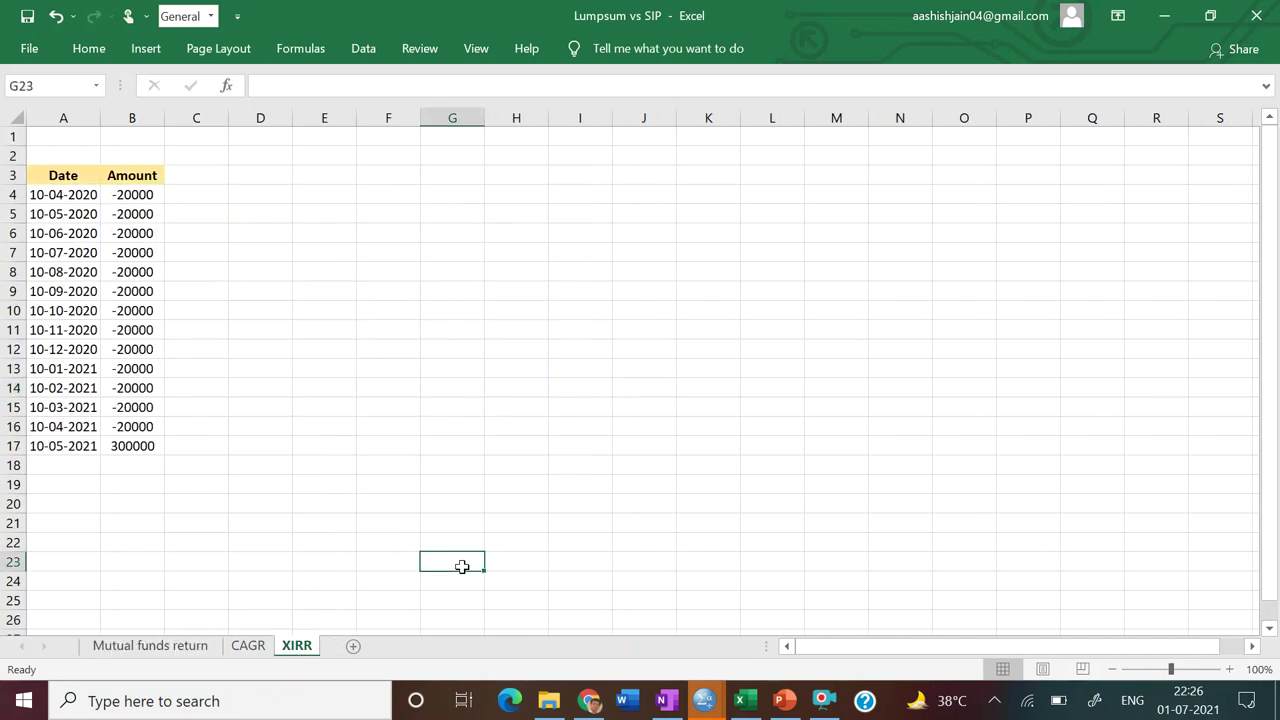
{"action": "left_click", "coordinate": [584, 405]}
{"action": "left_click", "coordinate": [394, 412]}
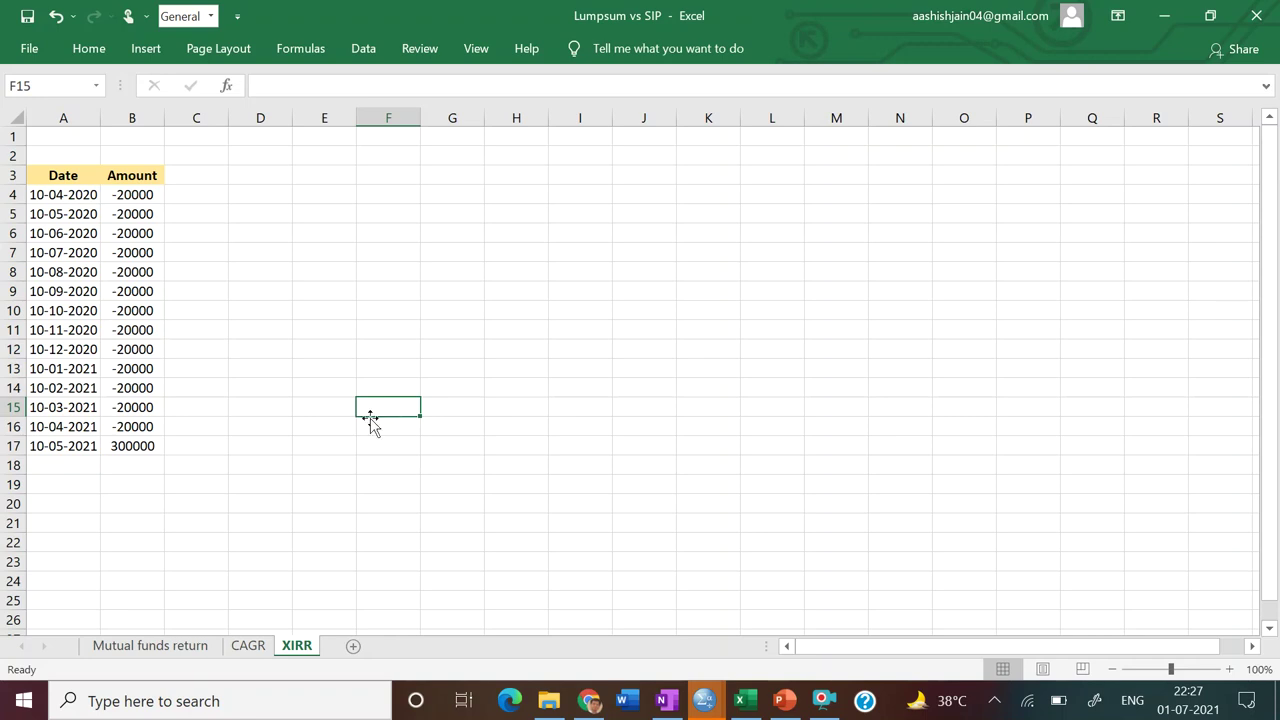
{"action": "left_click", "coordinate": [203, 468]}
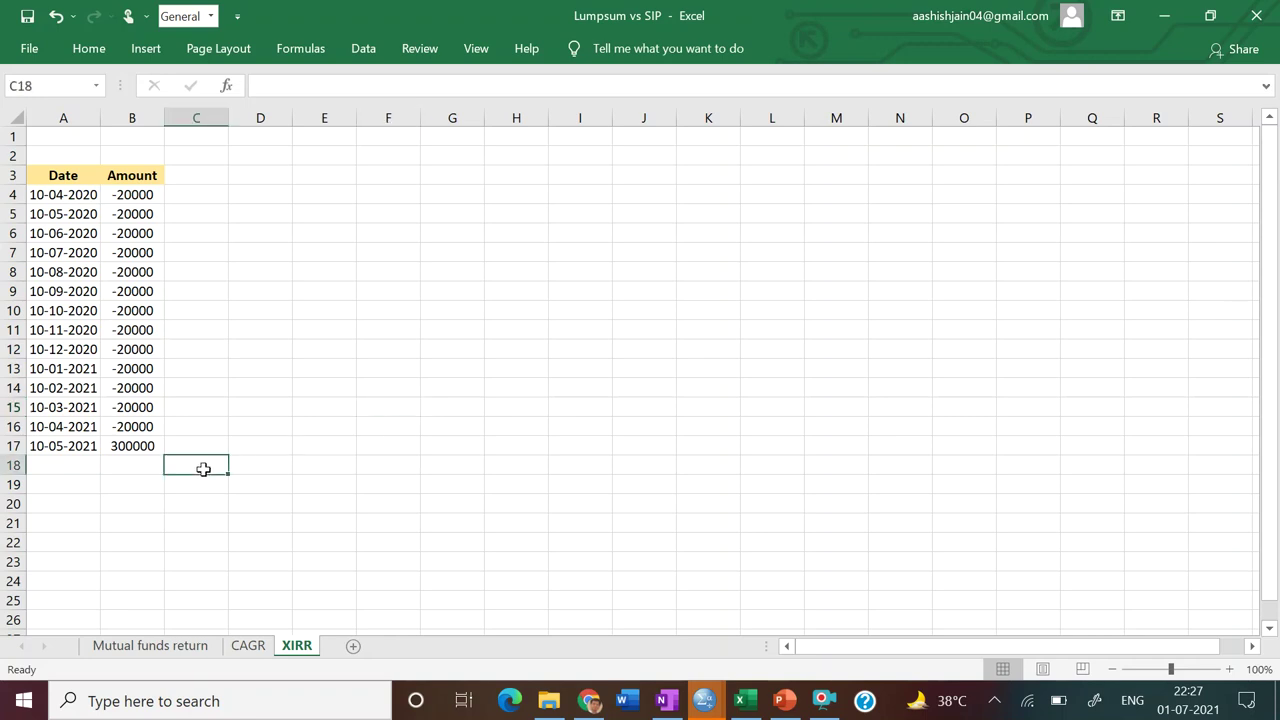
{"action": "type", "text": "=XIRR"}
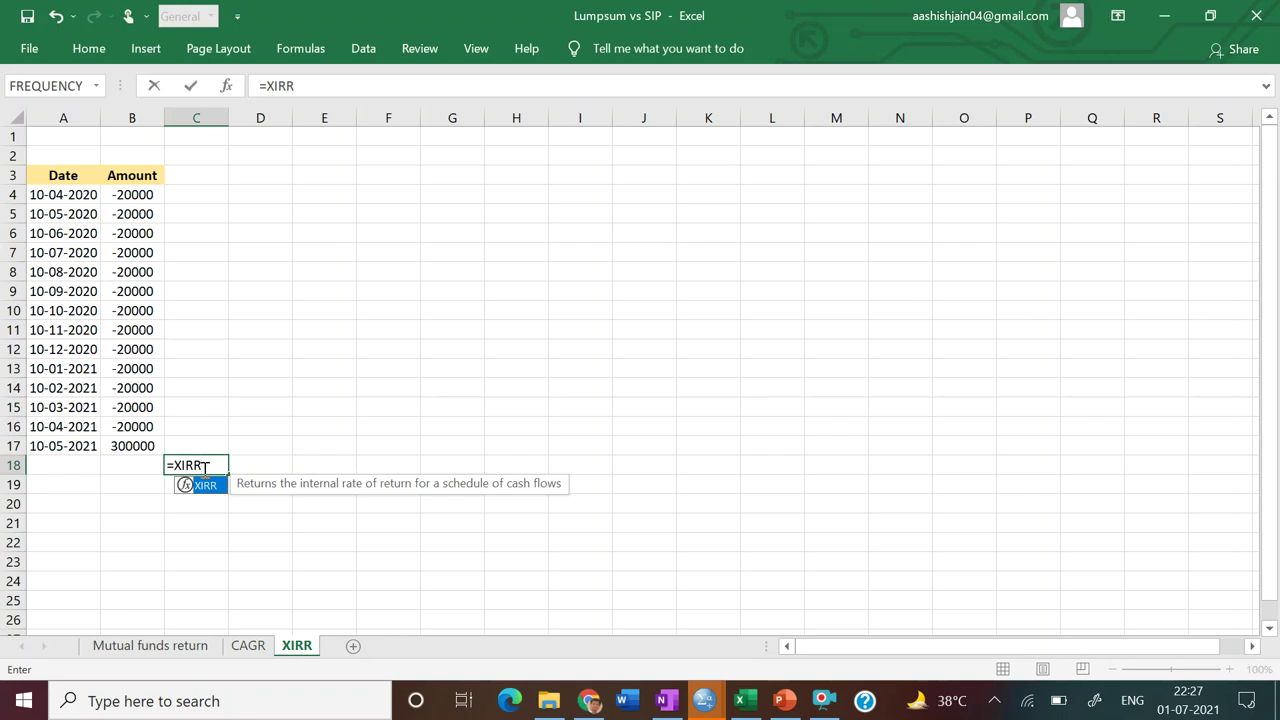
{"action": "key", "text": "Left"}
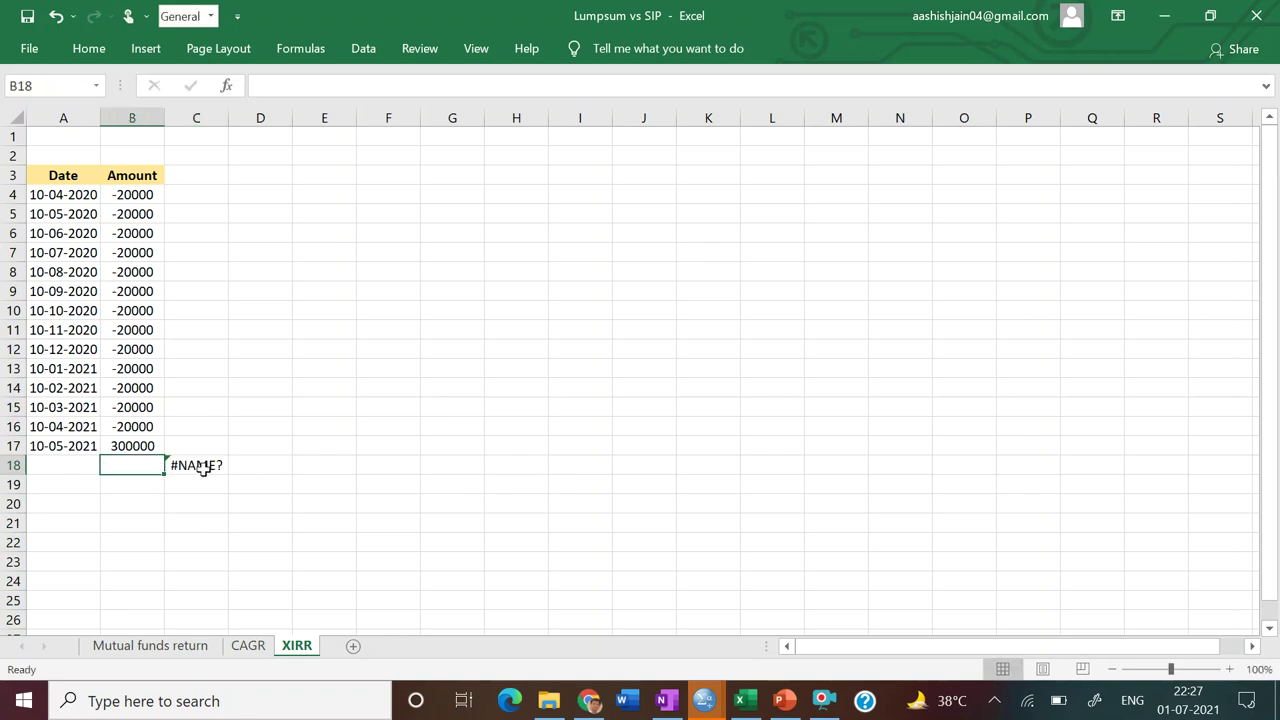
- Complete the formula in C18 as =XIRR(B4:B17,A4:A17), with the amounts as values and the Date column as dates
{"action": "left_click", "coordinate": [203, 468]}
{"action": "left_click_drag", "start_coordinate": [203, 468], "coordinate": [329, 291]}
{"action": "left_click", "coordinate": [329, 291]}
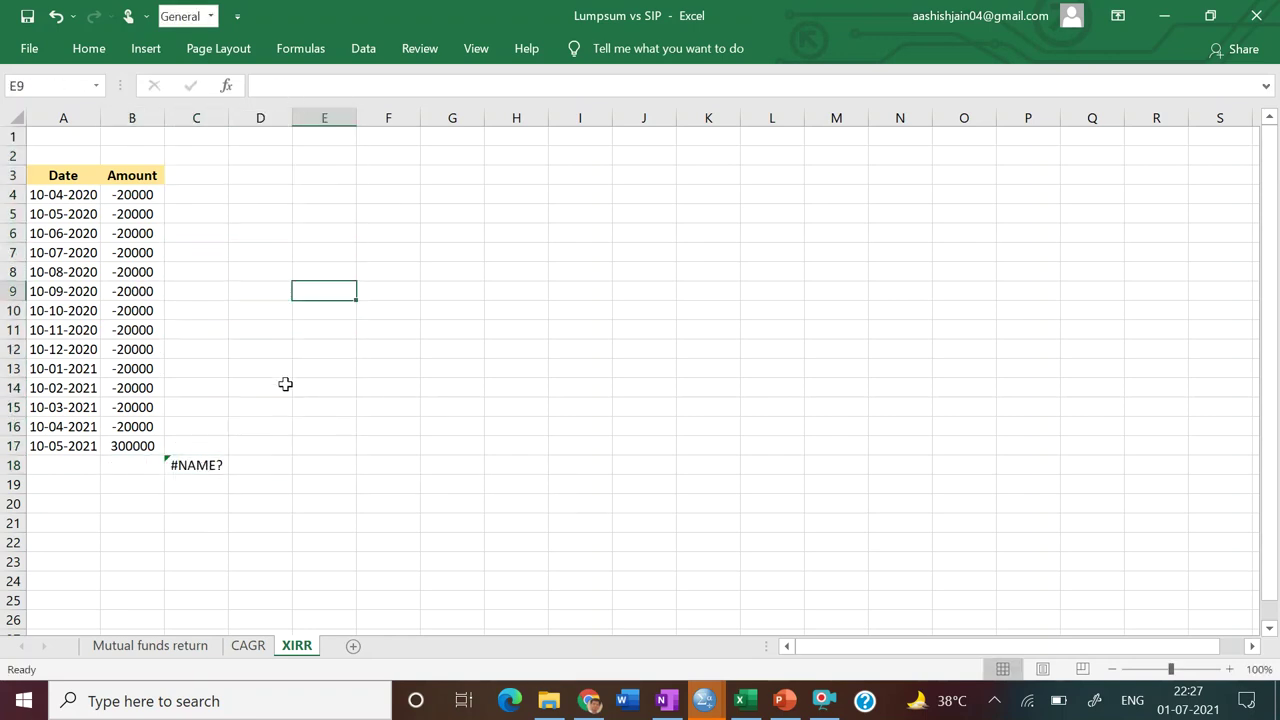
{"action": "left_click", "coordinate": [208, 464]}
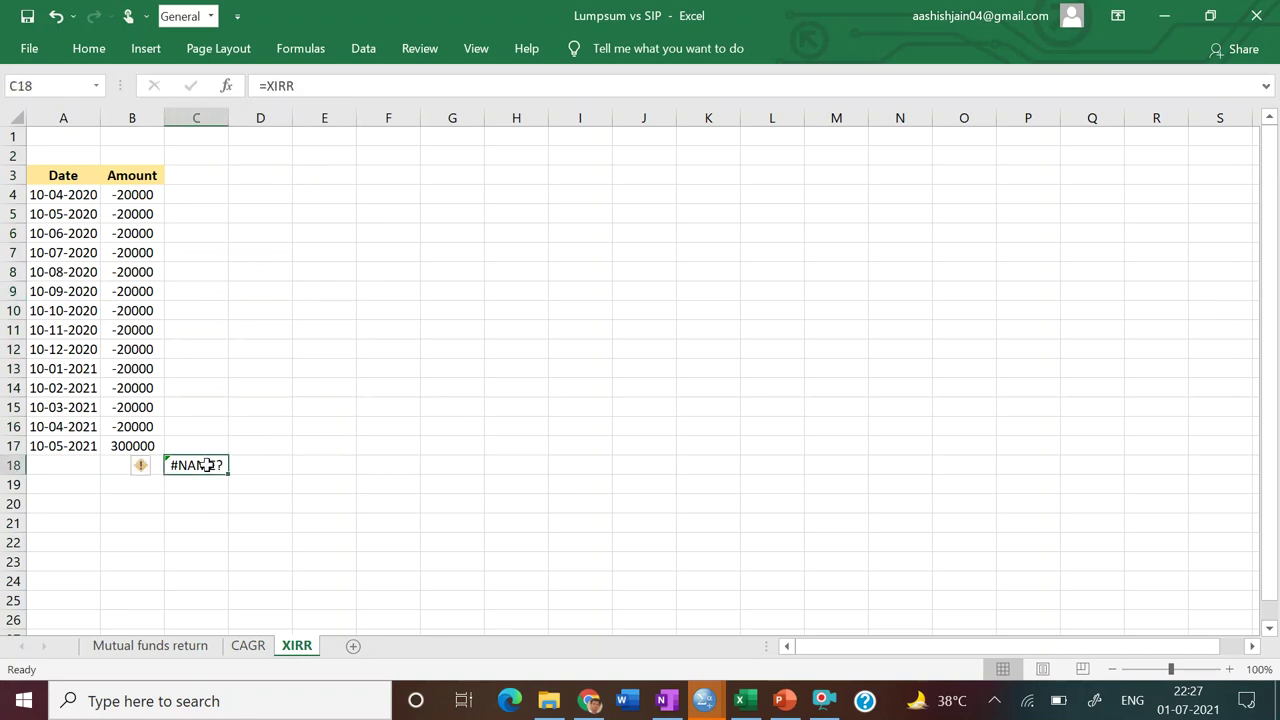
{"action": "left_click", "coordinate": [303, 86]}
{"action": "type", "text": "("}
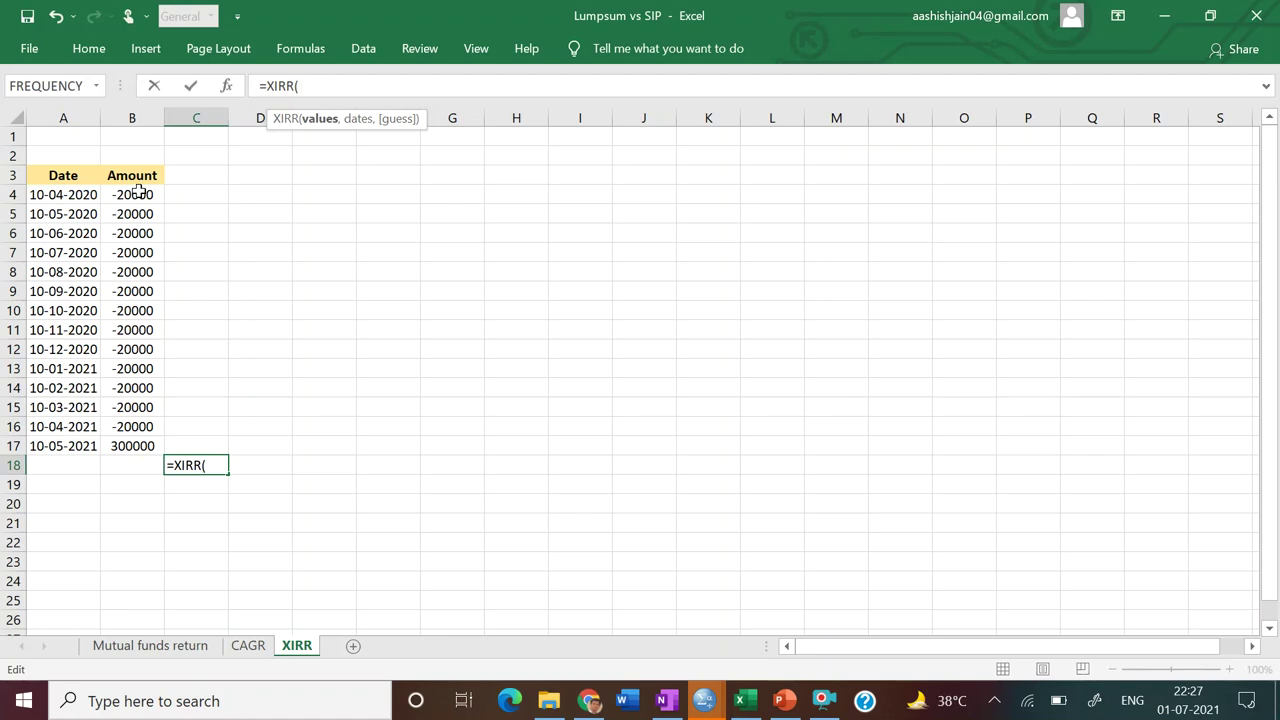
{"action": "left_click_drag", "start_coordinate": [138, 194], "coordinate": [131, 440]}
{"action": "type", "text": ","}
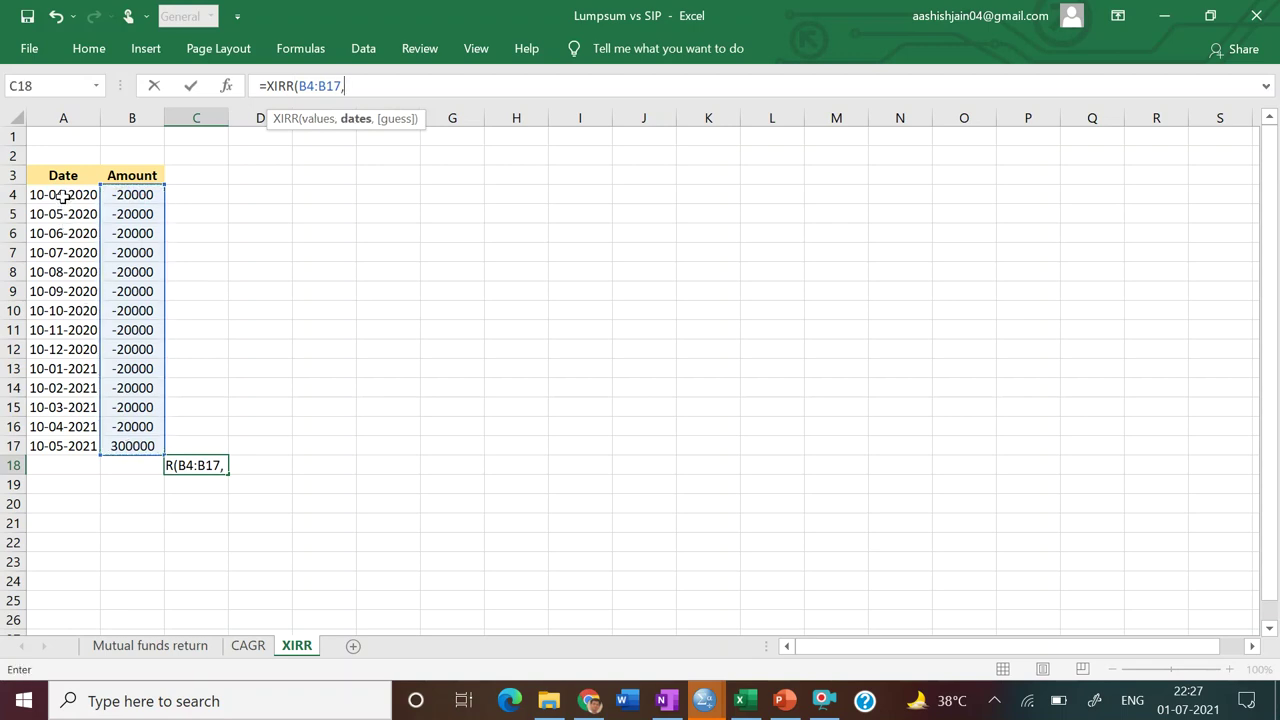
{"action": "left_click_drag", "start_coordinate": [62, 197], "coordinate": [57, 445]}
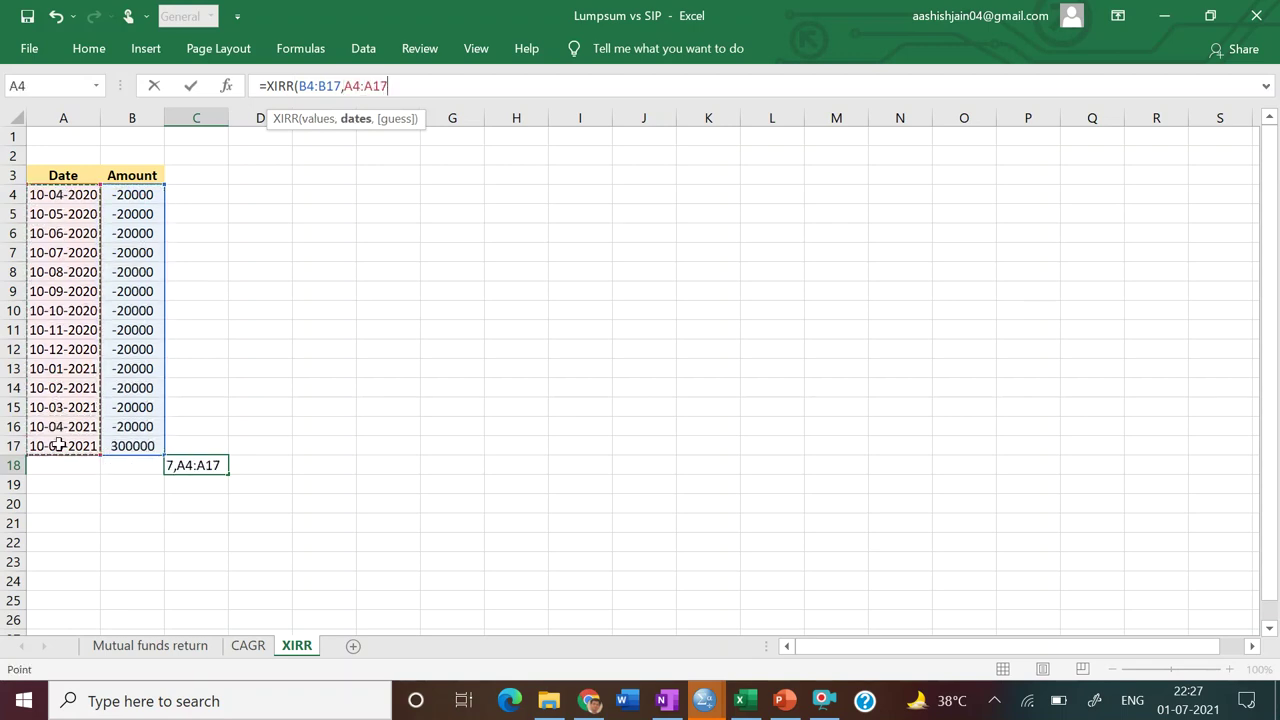
{"action": "type", "text": ")"}
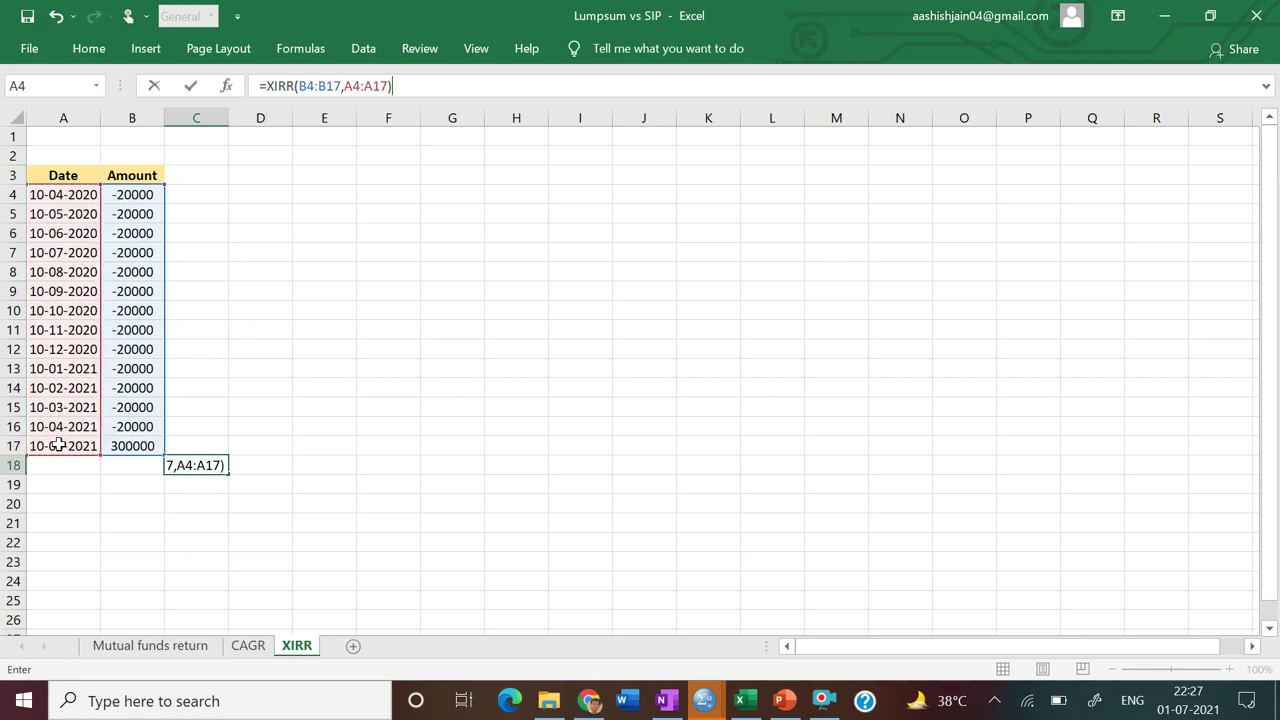
{"action": "key", "text": "Return"}
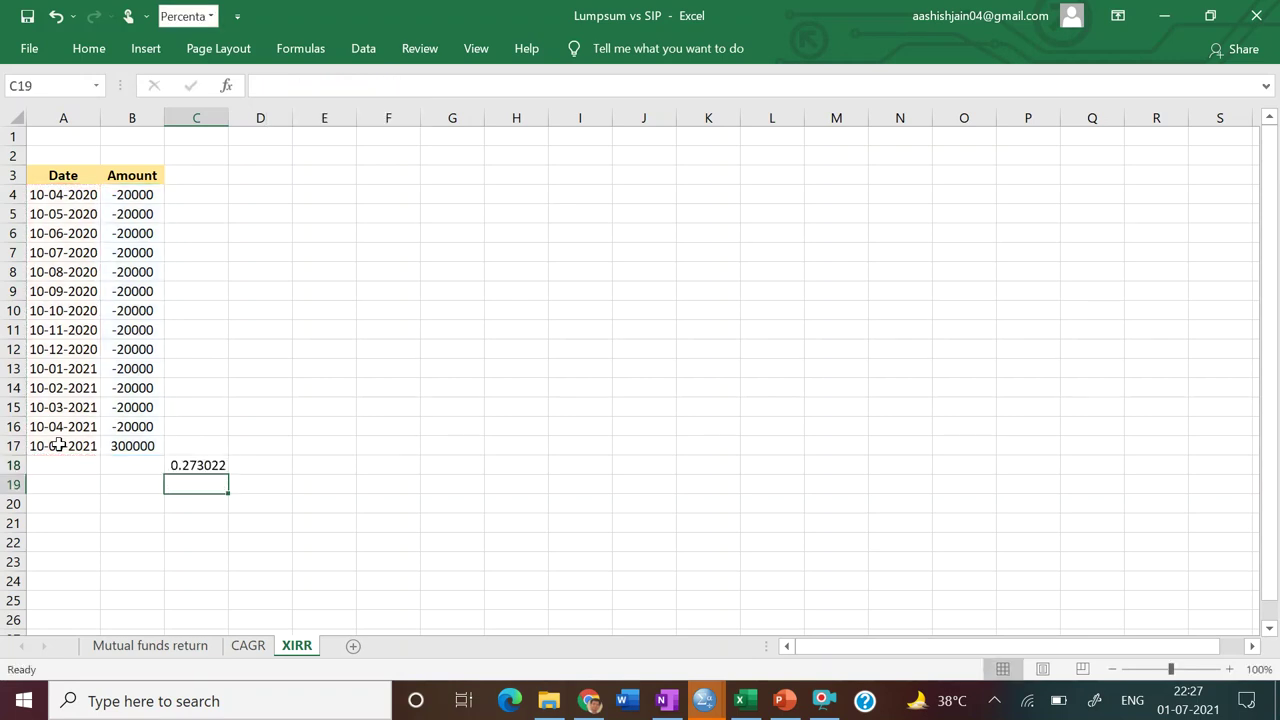
- Examine the final amount in B17 against the monthly amounts in B4, B5 and B16
{"action": "left_click", "coordinate": [430, 329]}
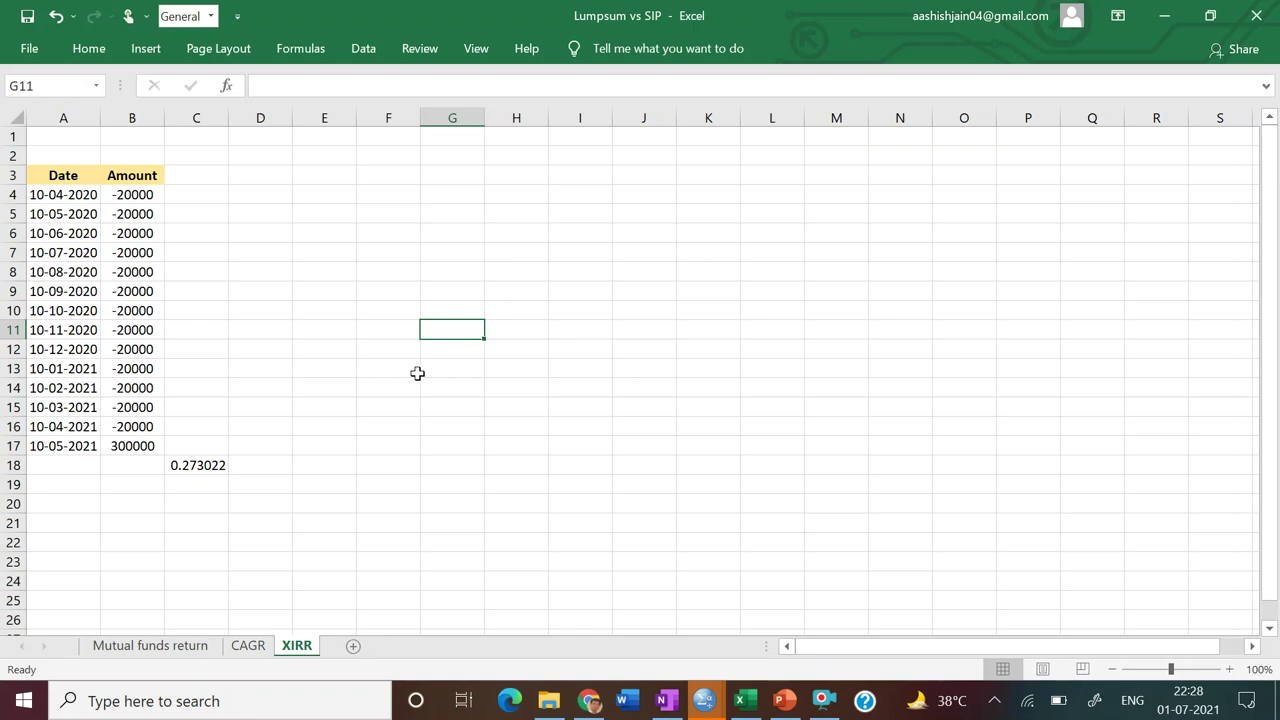
{"action": "left_click", "coordinate": [134, 447]}
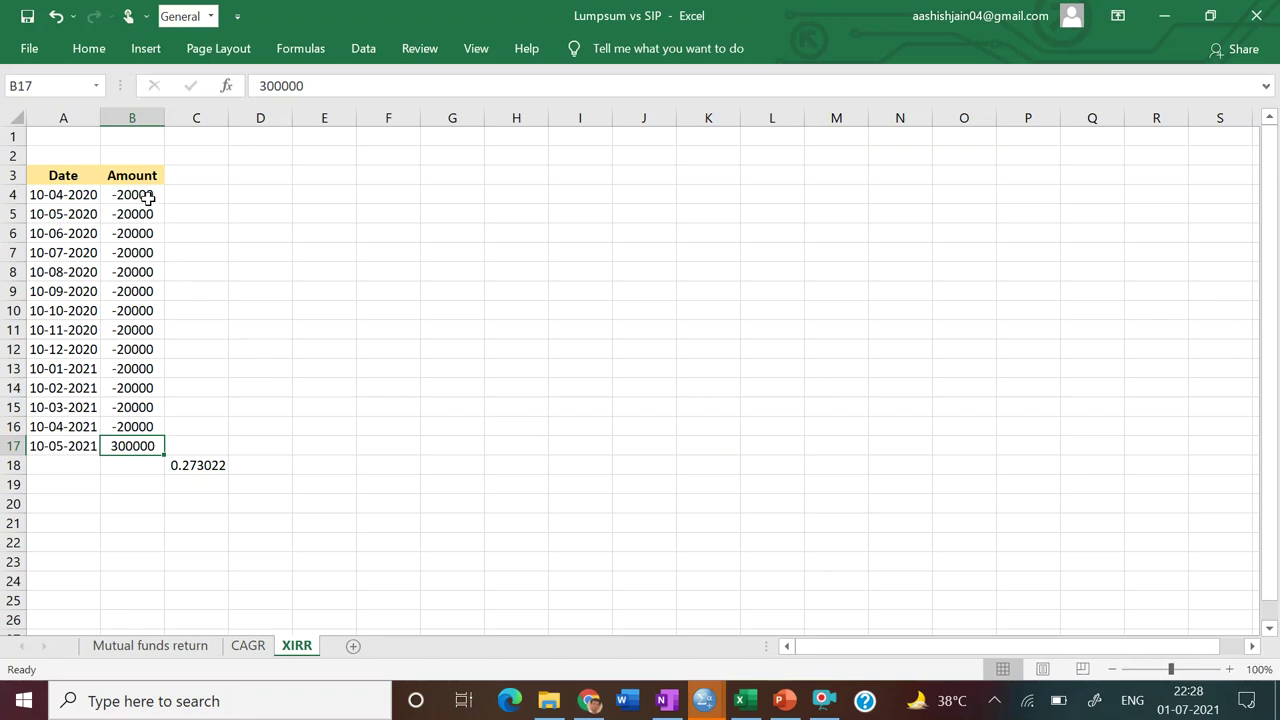
{"action": "left_click", "coordinate": [147, 198]}
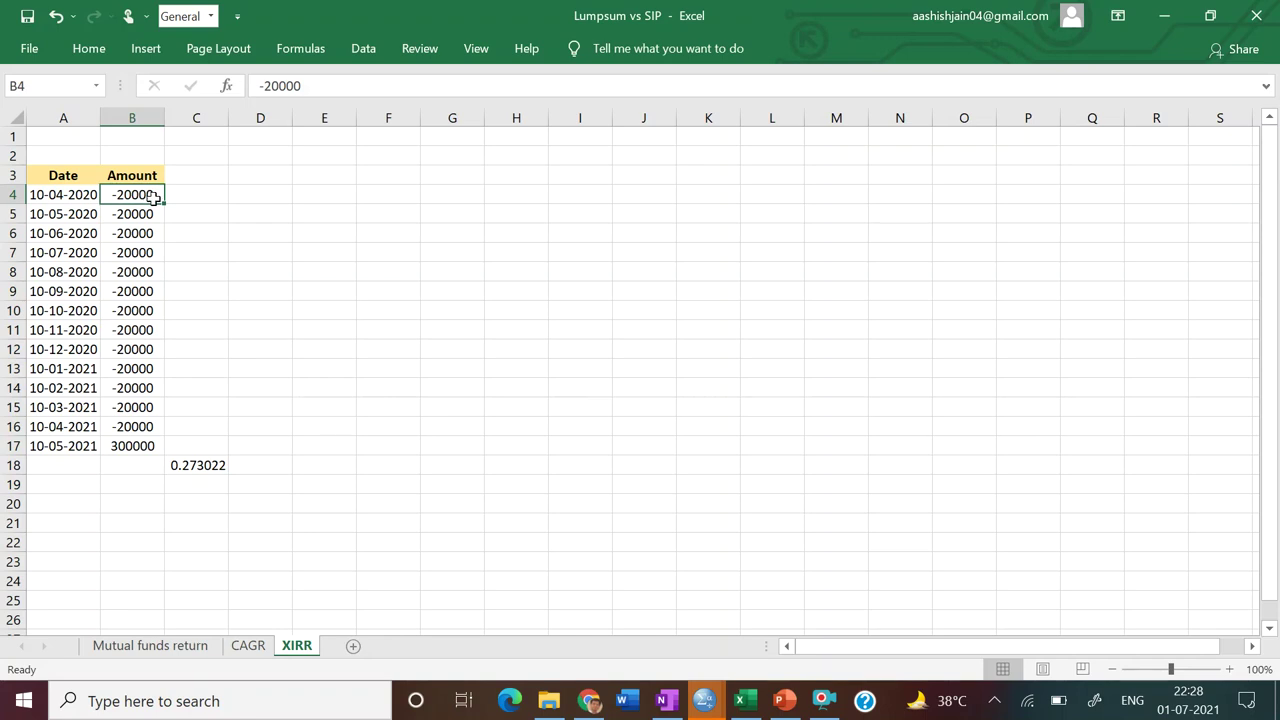
{"action": "left_click", "coordinate": [150, 214]}
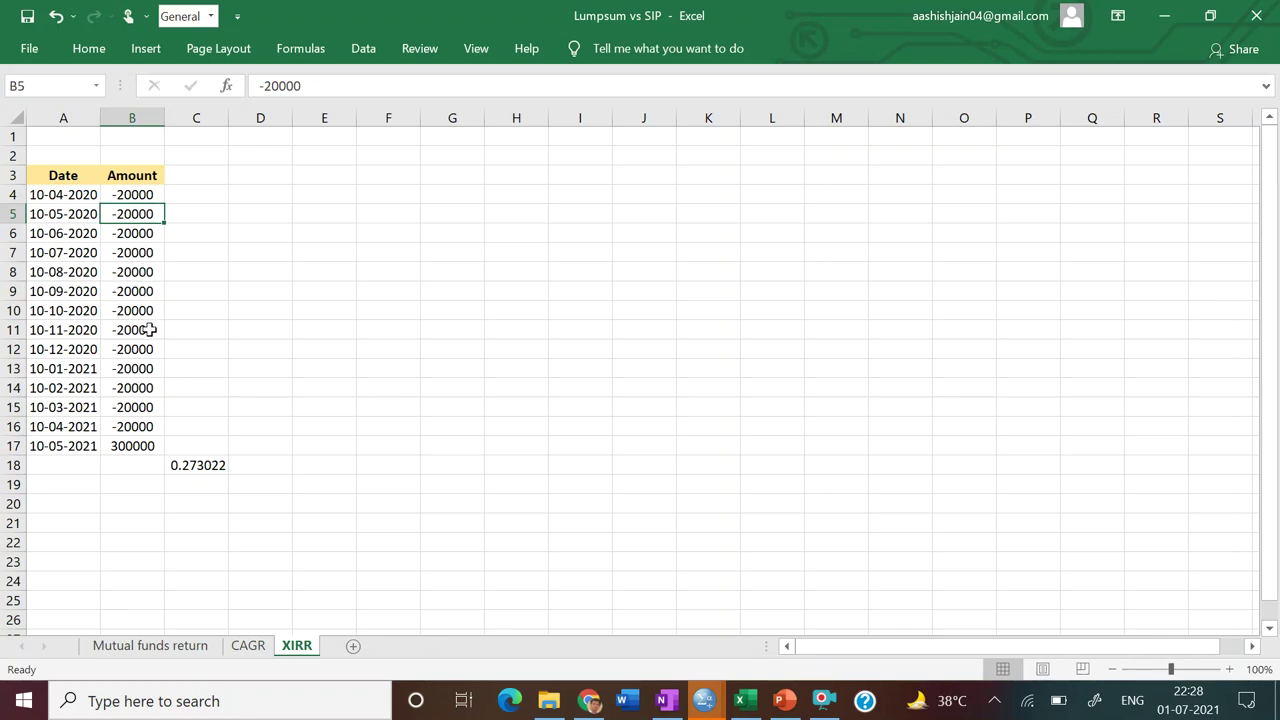
{"action": "left_click", "coordinate": [148, 194]}
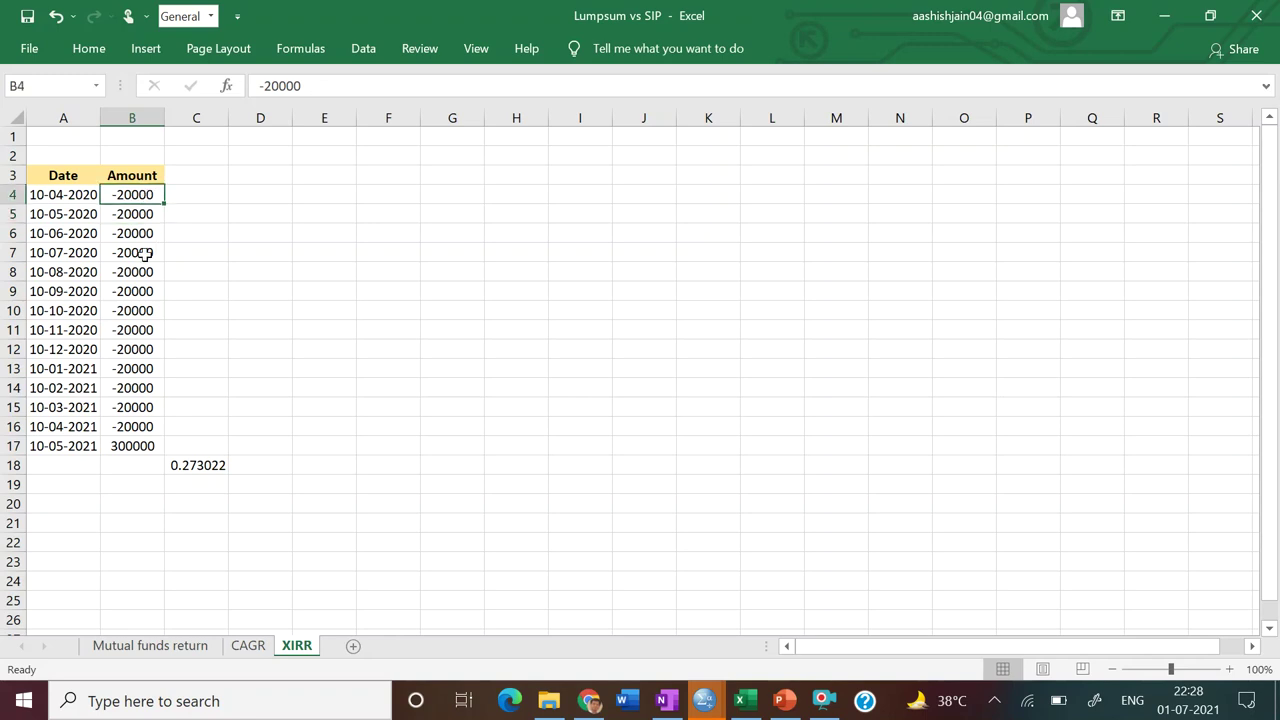
{"action": "left_click", "coordinate": [141, 427]}
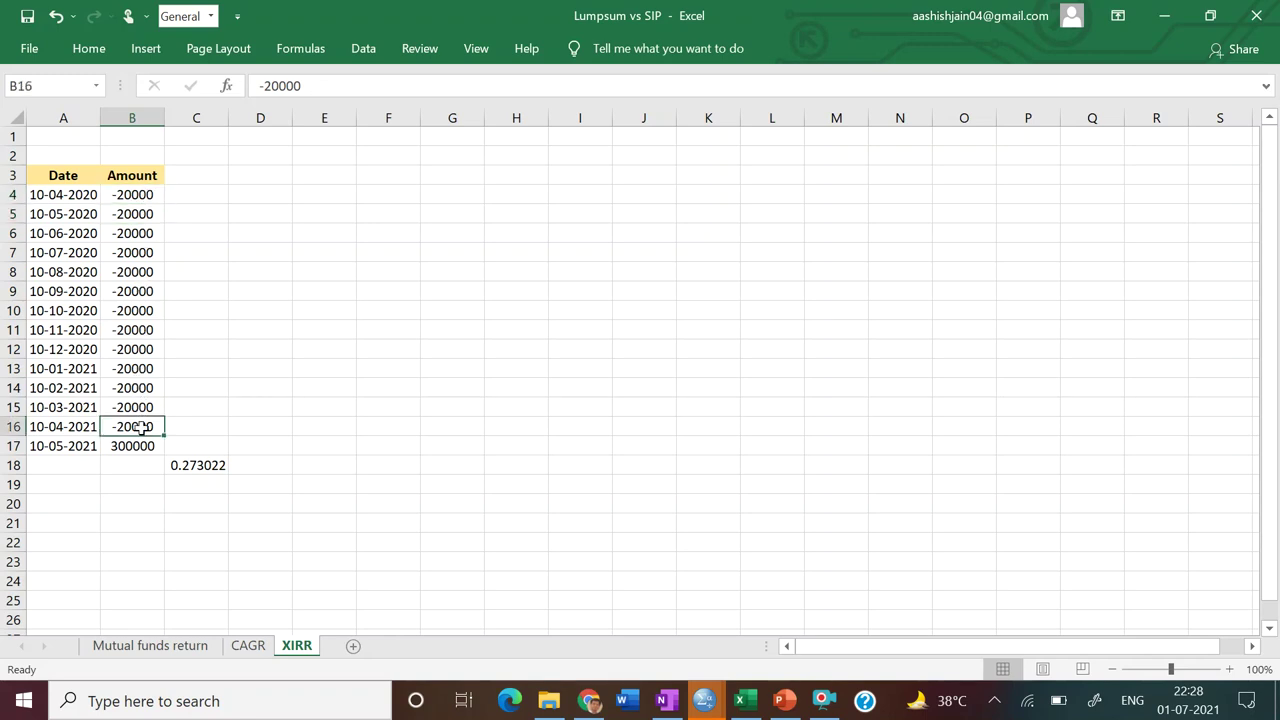
{"action": "left_click", "coordinate": [391, 412]}
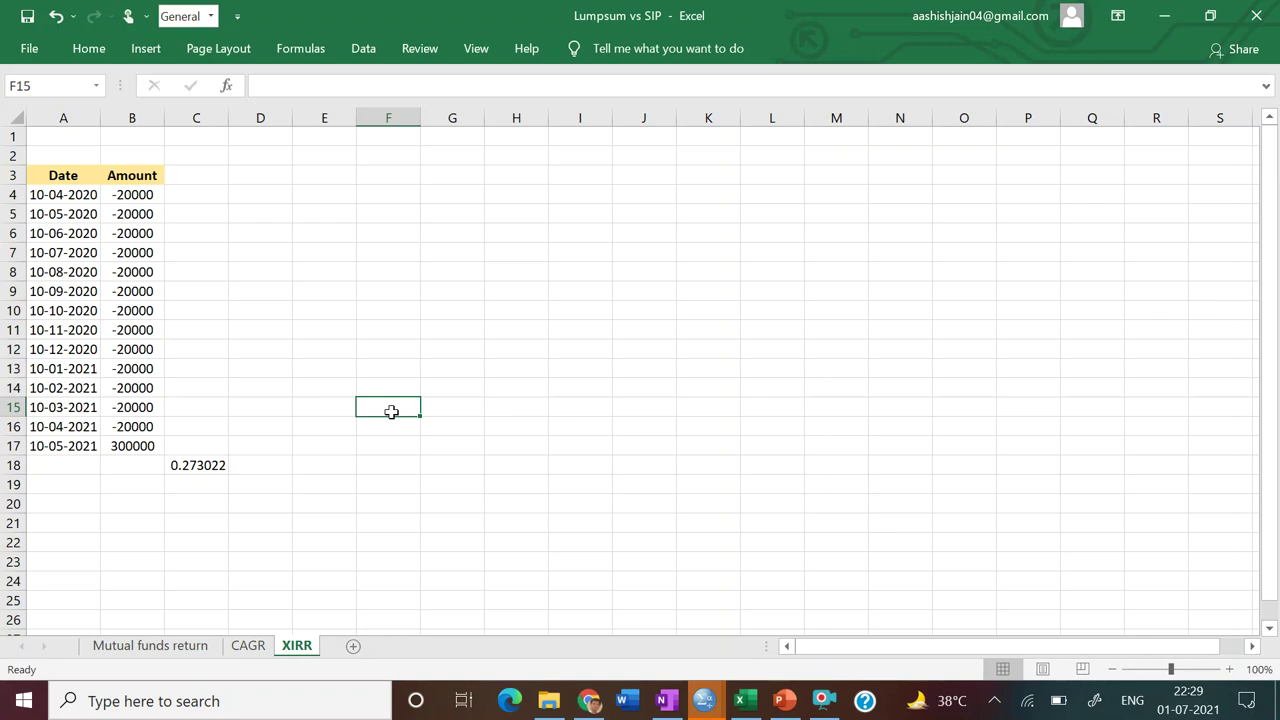
{"action": "left_click", "coordinate": [136, 447]}
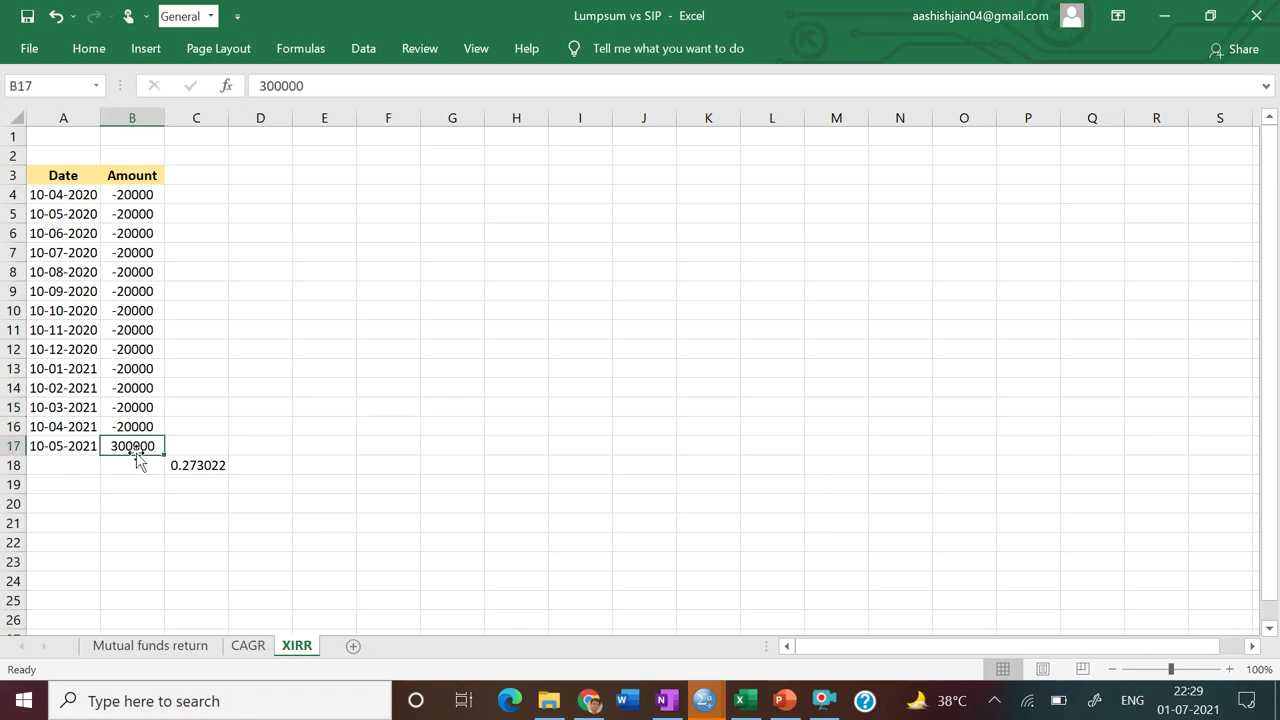
- Review the XIRR formula in C18 along with its amounts in B4:B17 and dates in A4:A17
{"action": "left_click", "coordinate": [191, 464]}
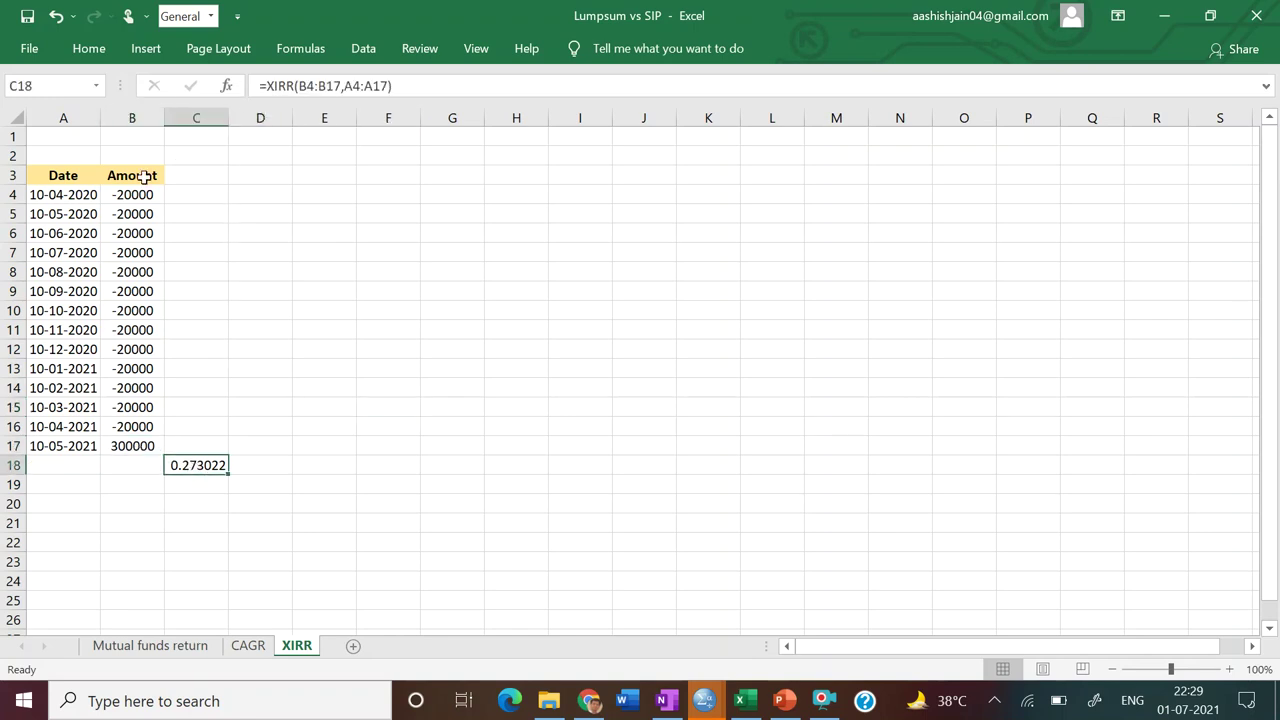
{"action": "left_click_drag", "start_coordinate": [130, 193], "coordinate": [136, 446]}
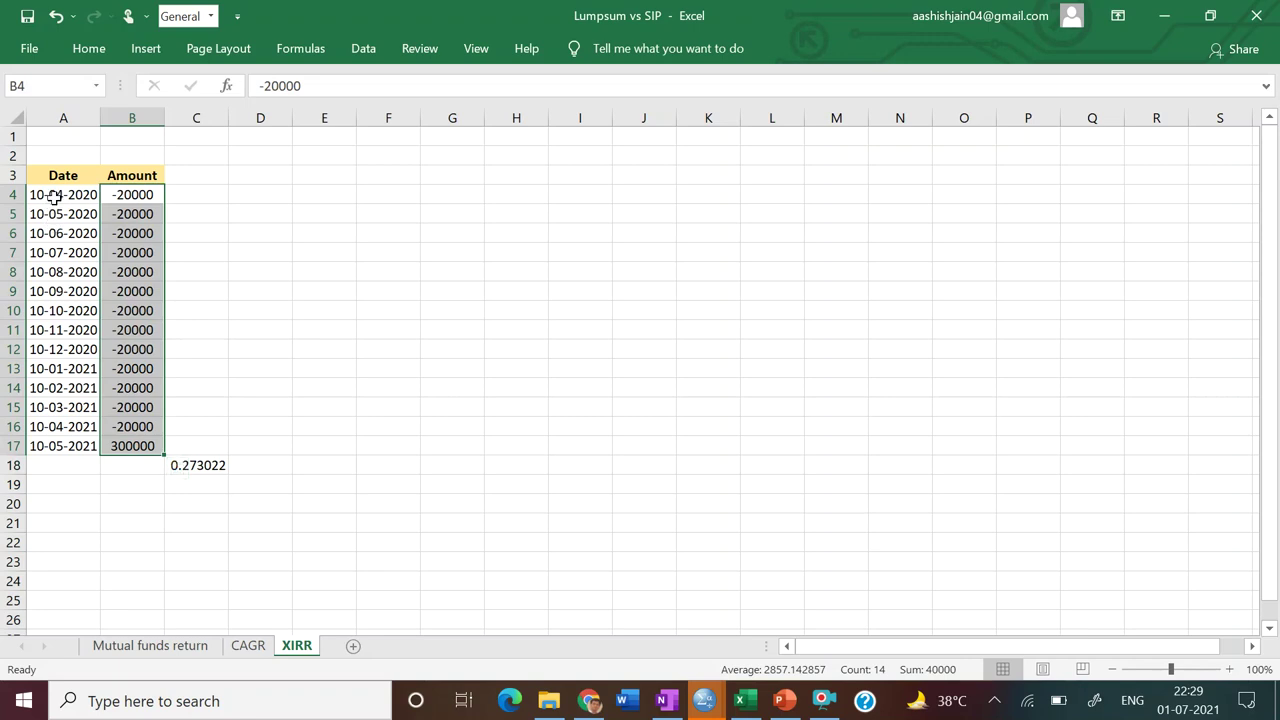
{"action": "left_click_drag", "start_coordinate": [52, 193], "coordinate": [71, 446]}
{"action": "left_click", "coordinate": [335, 489]}
- Format the XIRR result in cell C18 as Percentage
{"action": "left_click", "coordinate": [200, 464]}
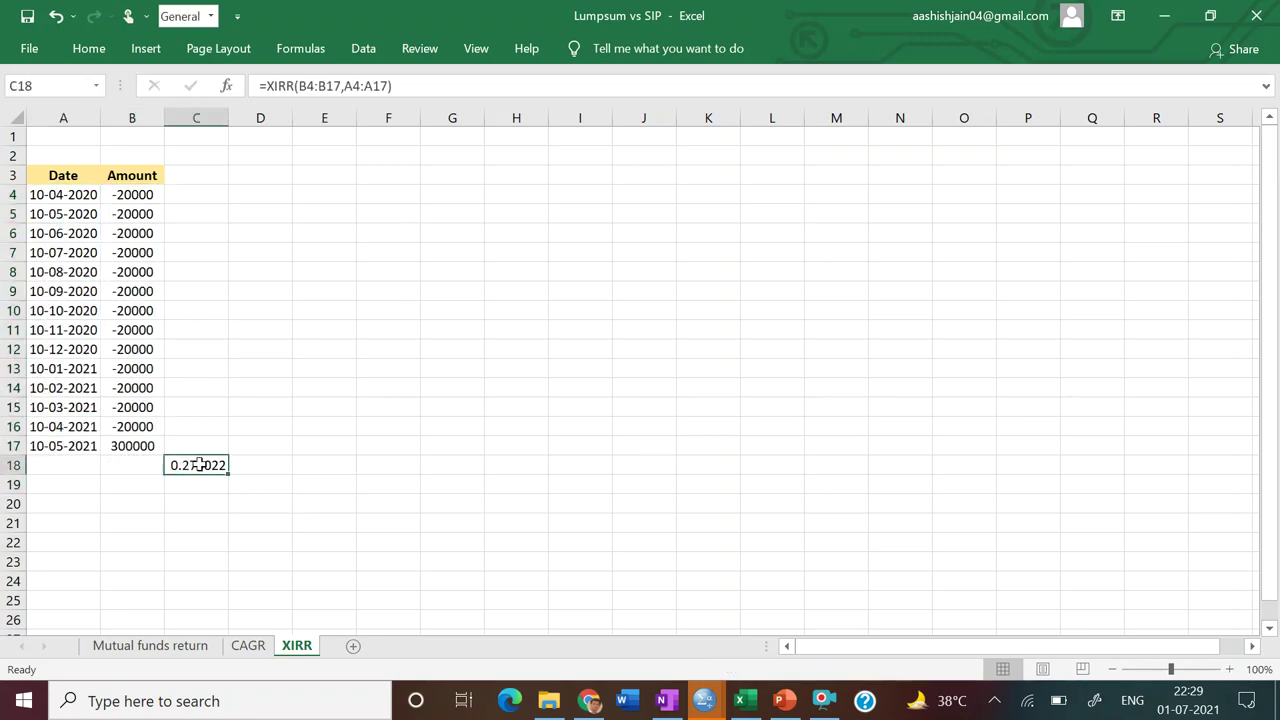
{"action": "left_click", "coordinate": [209, 20]}
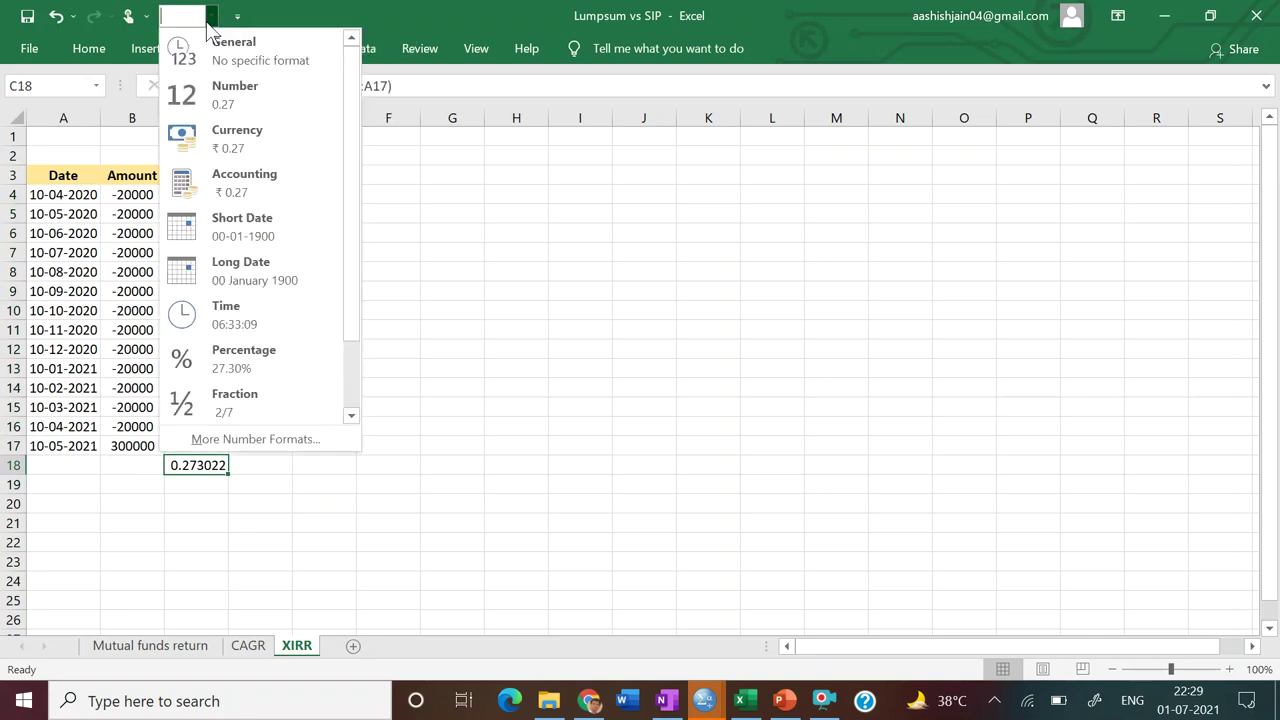
{"action": "left_click", "coordinate": [256, 362]}
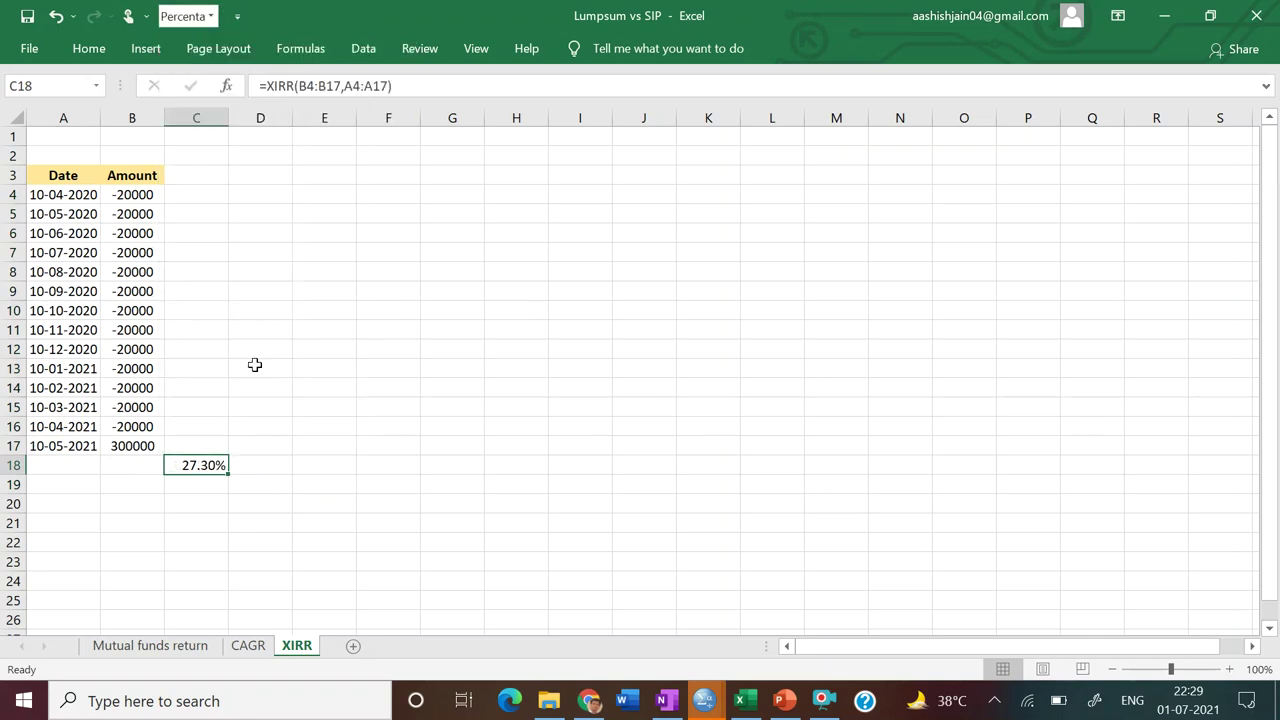
{"action": "left_click", "coordinate": [419, 453]}
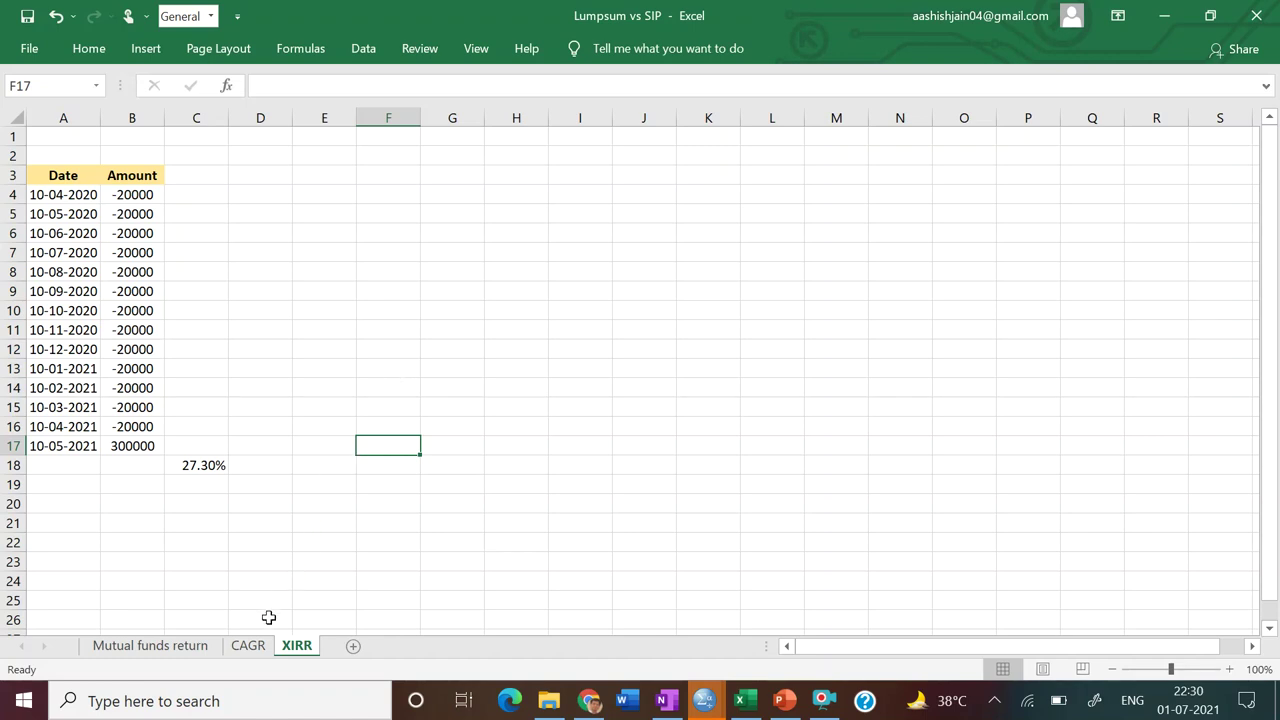
- View the CAGR sheet, and return to the XIRR sheet to inspect the amounts in B10 and B17
{"action": "left_click", "coordinate": [252, 648]}
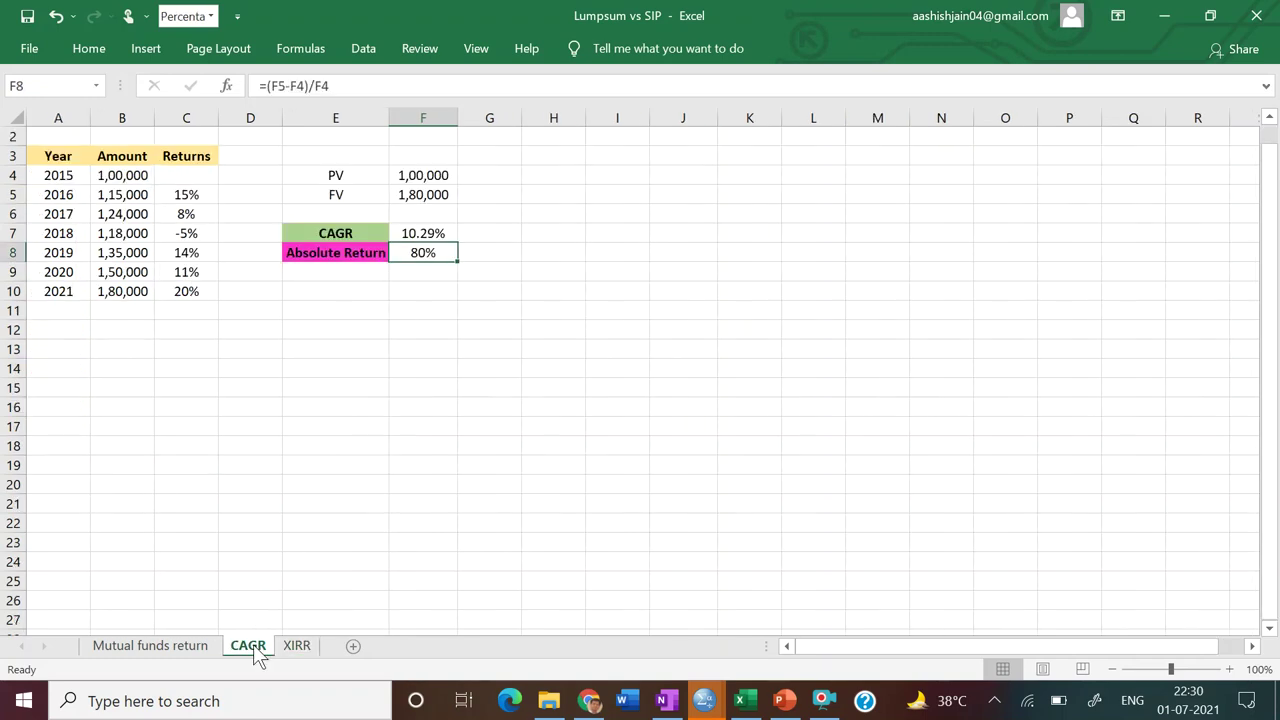
{"action": "left_click", "coordinate": [296, 647]}
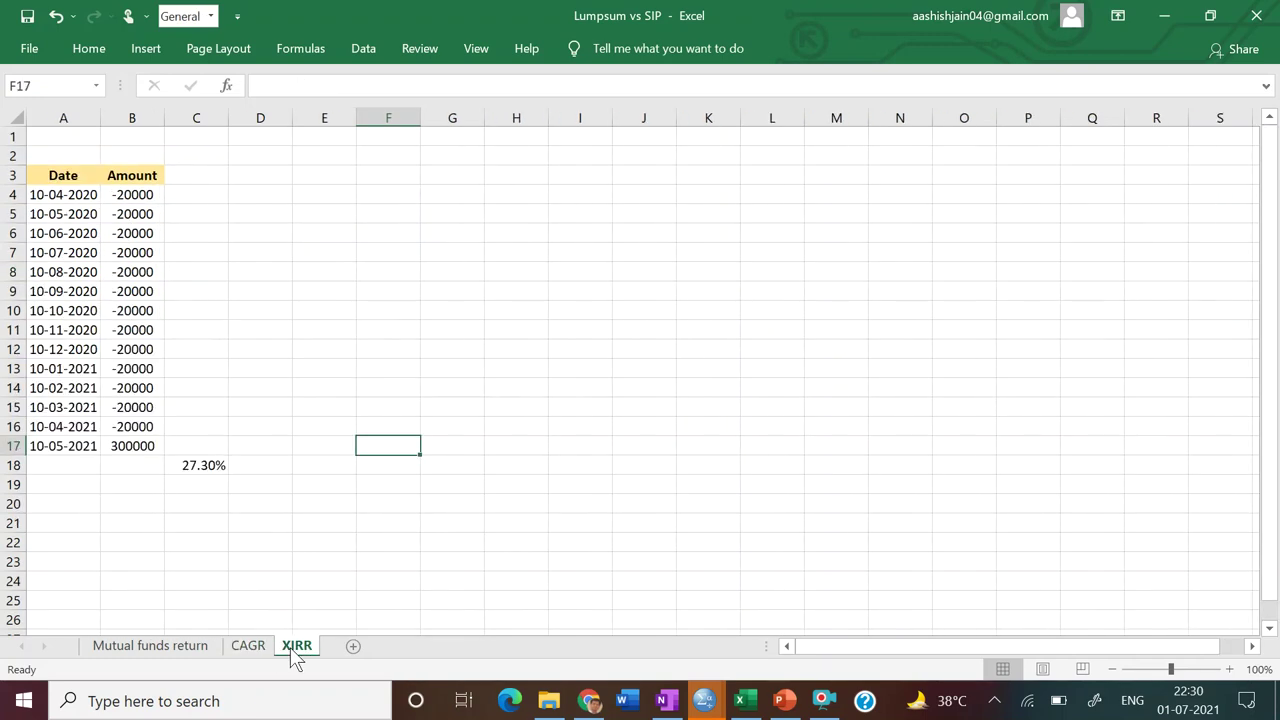
{"action": "left_click", "coordinate": [608, 444]}
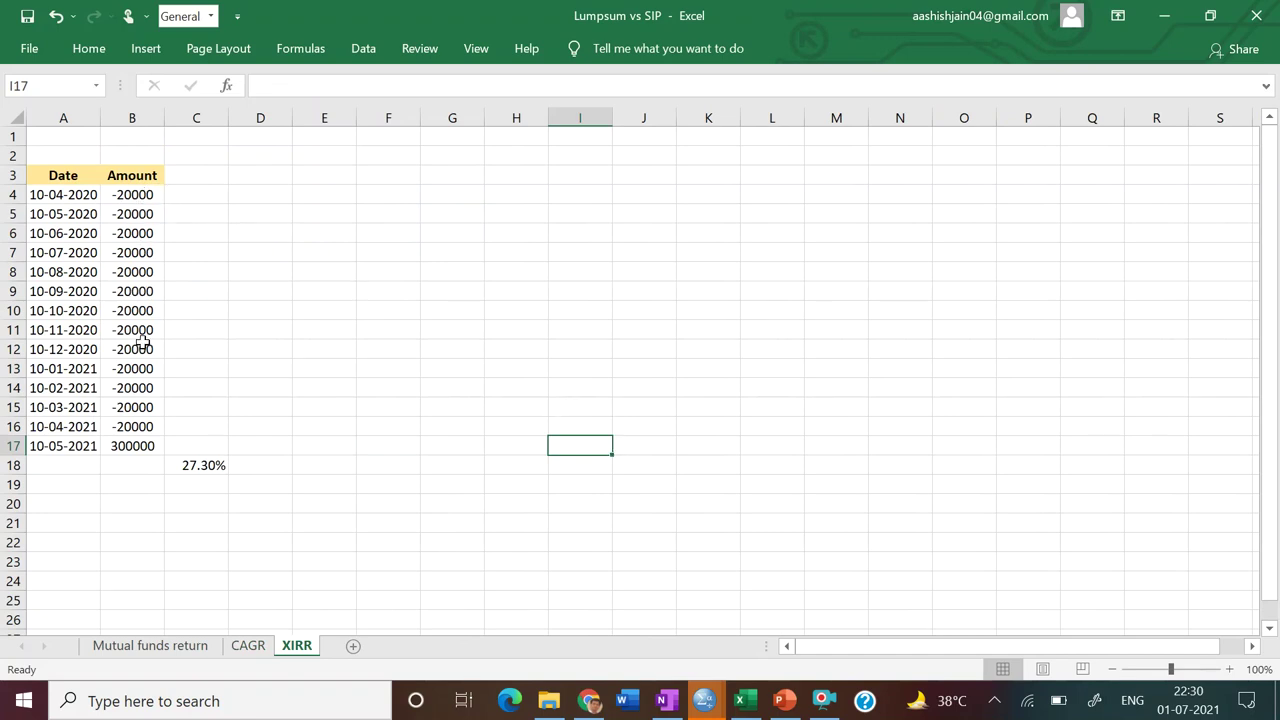
{"action": "left_click", "coordinate": [142, 313]}
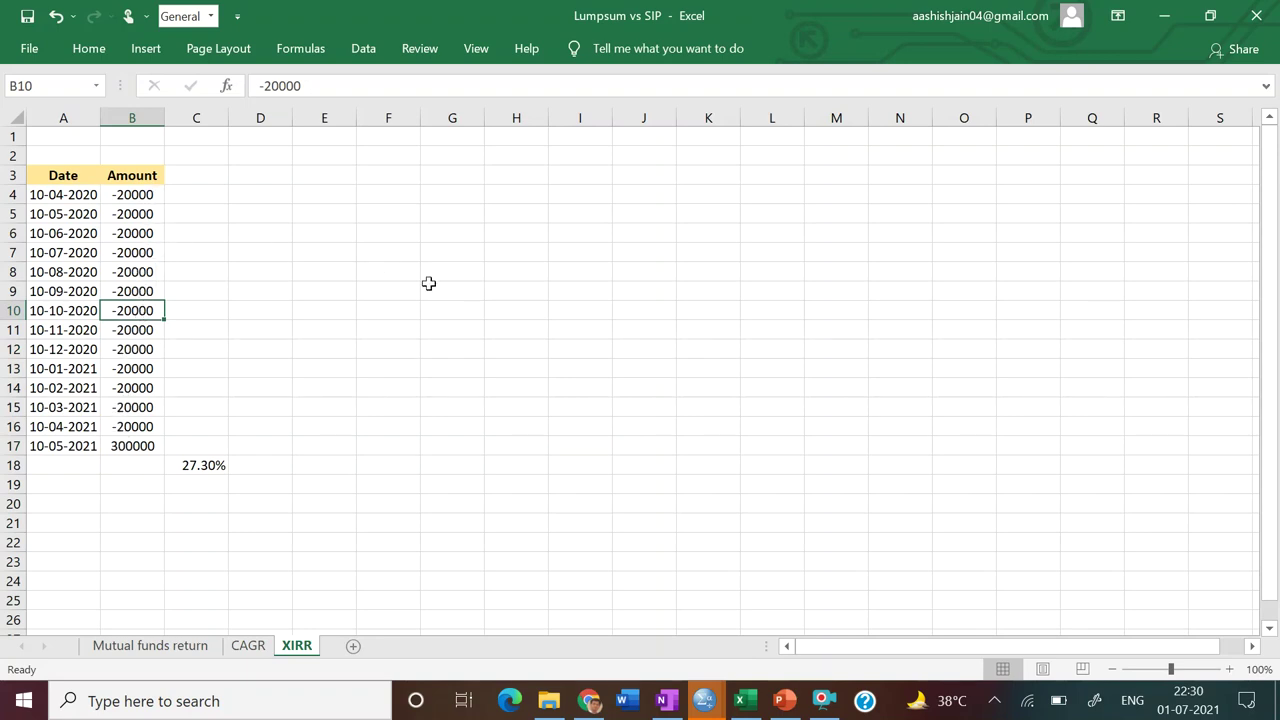
{"action": "left_click", "coordinate": [140, 446]}
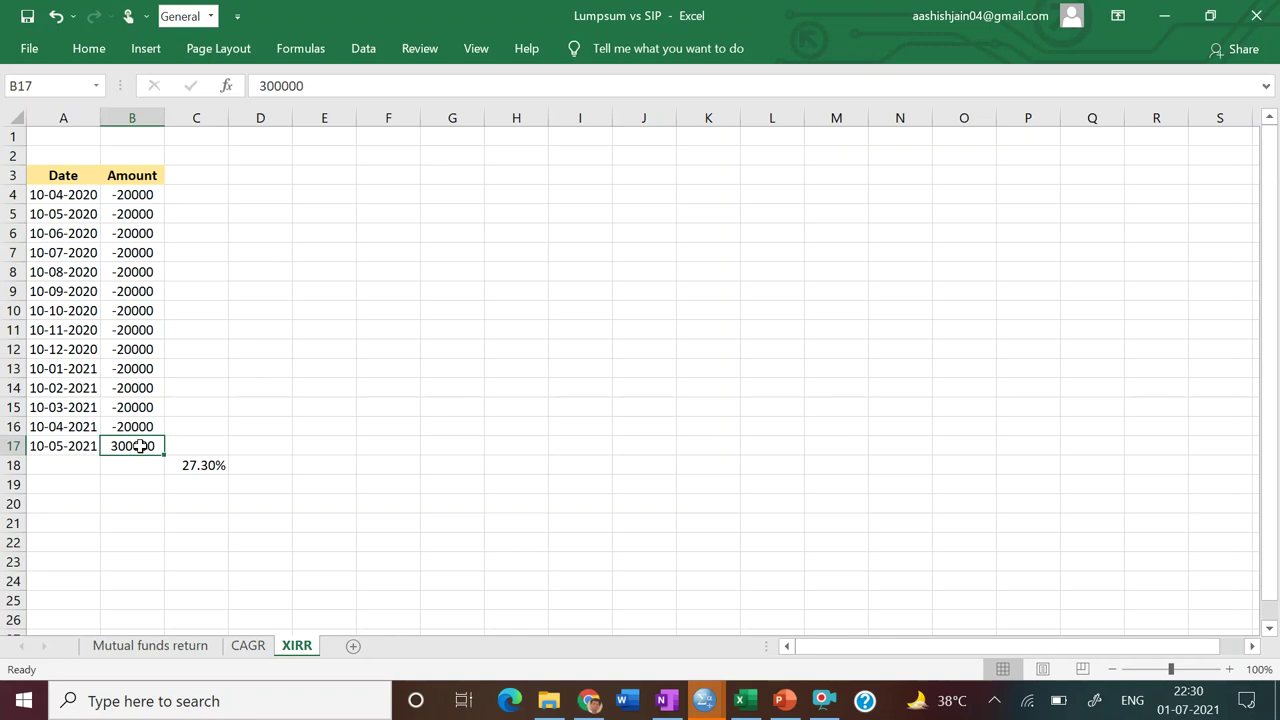
{"action": "left_click", "coordinate": [378, 369]}
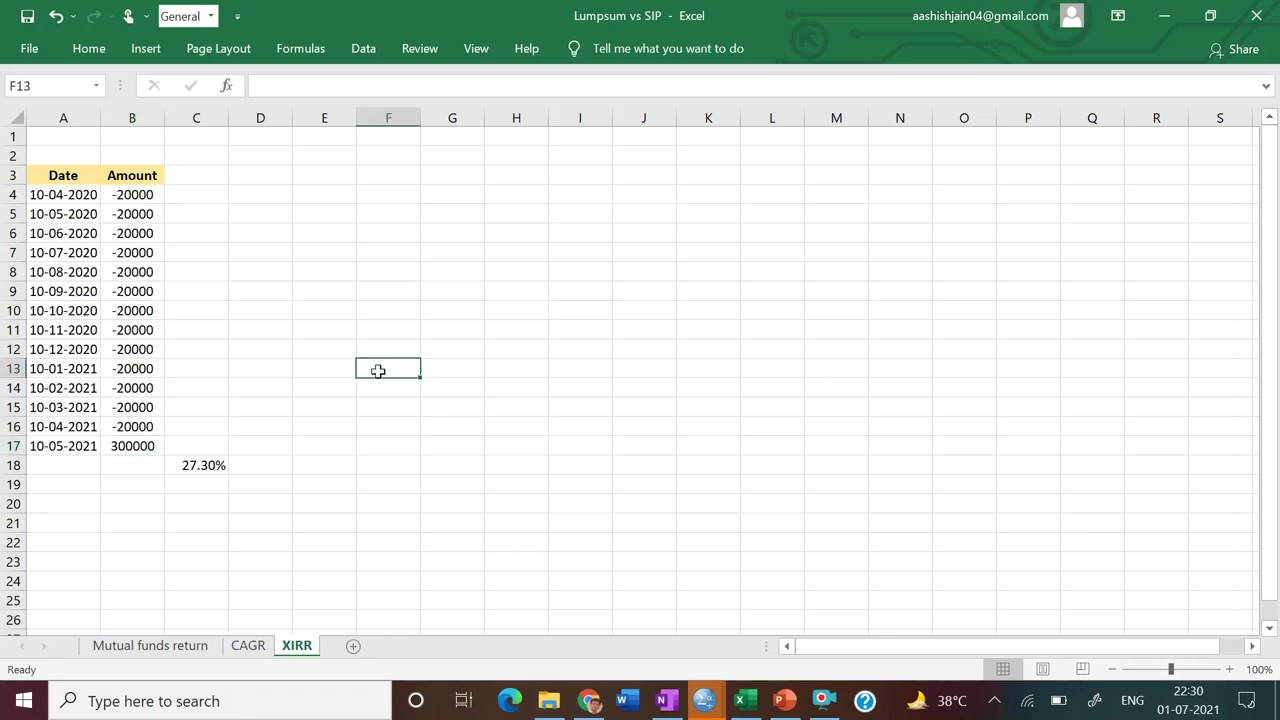
- Set the 10-11-2020 amount in B11 to 10000 and check the XIRR result in C18
{"action": "left_click", "coordinate": [143, 330]}
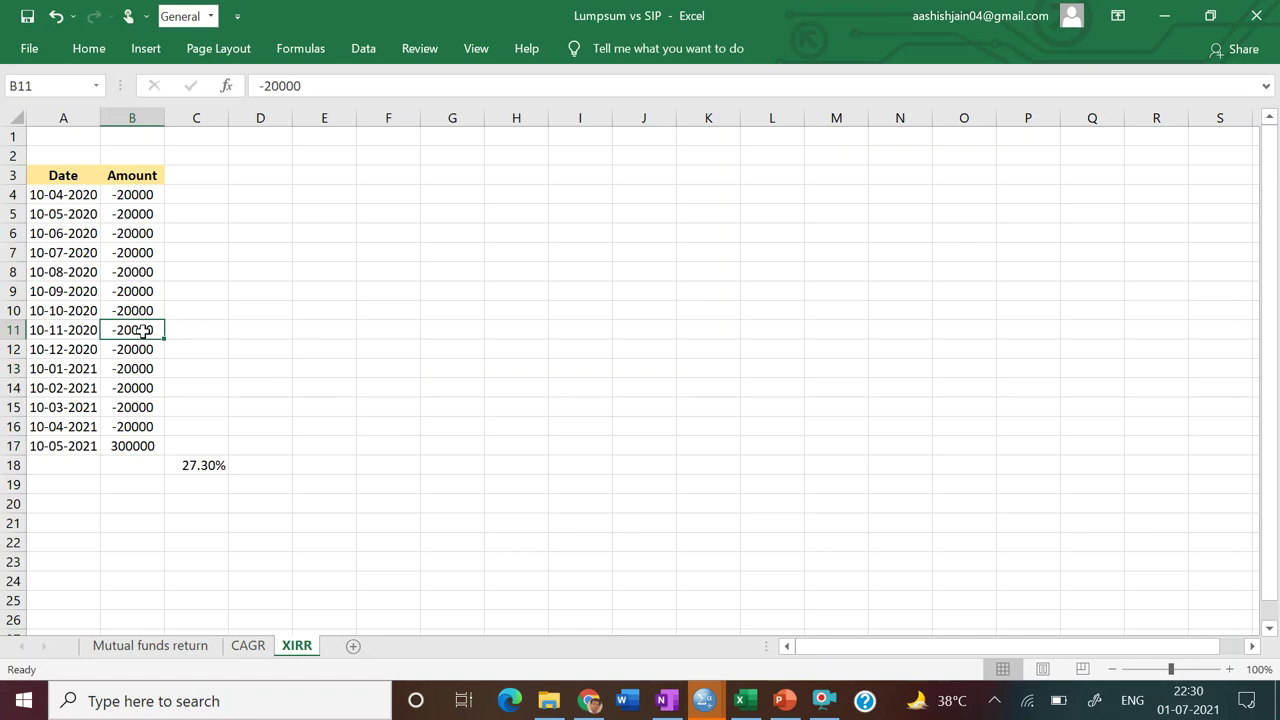
{"action": "type", "text": "10000"}
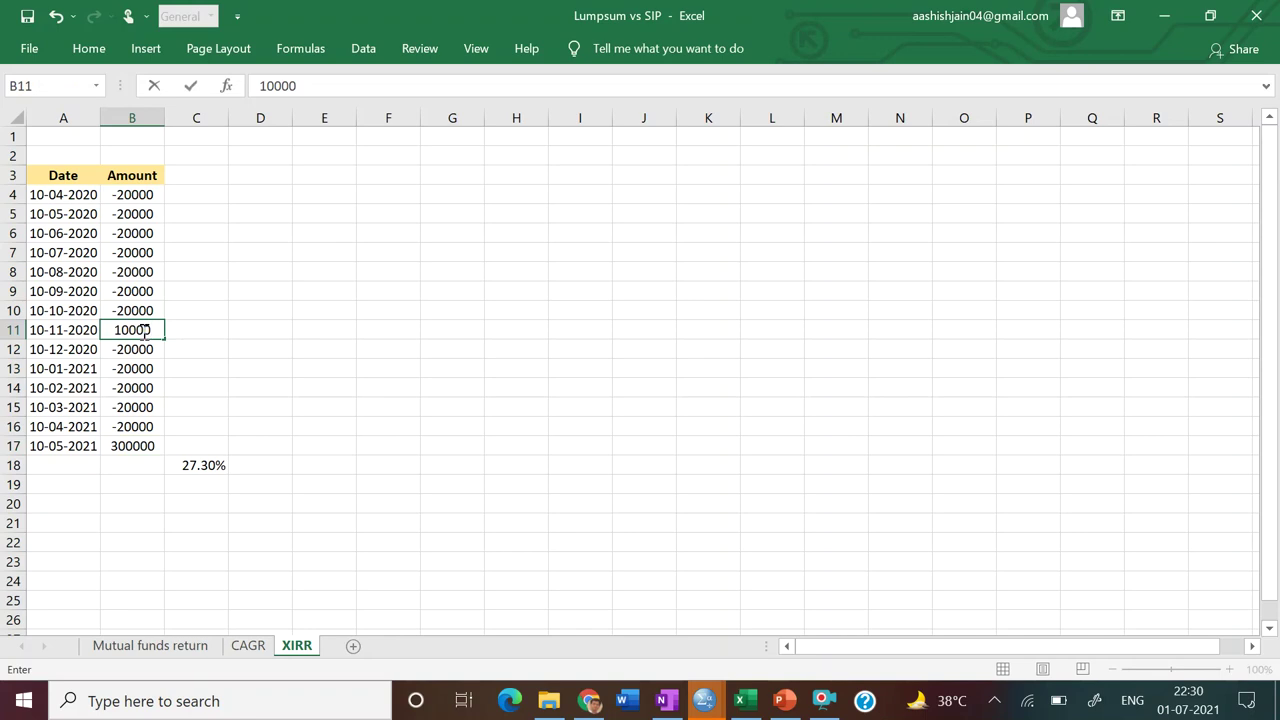
{"action": "key", "text": "Return"}
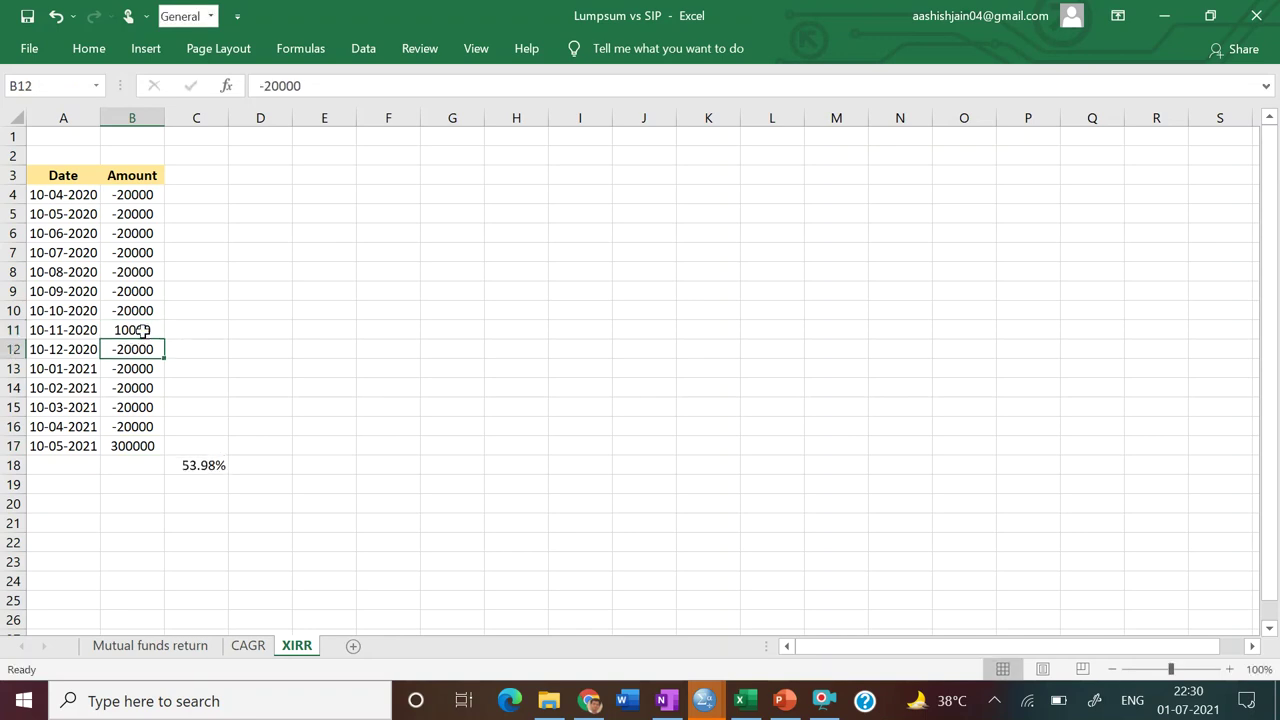
{"action": "left_click", "coordinate": [207, 465]}
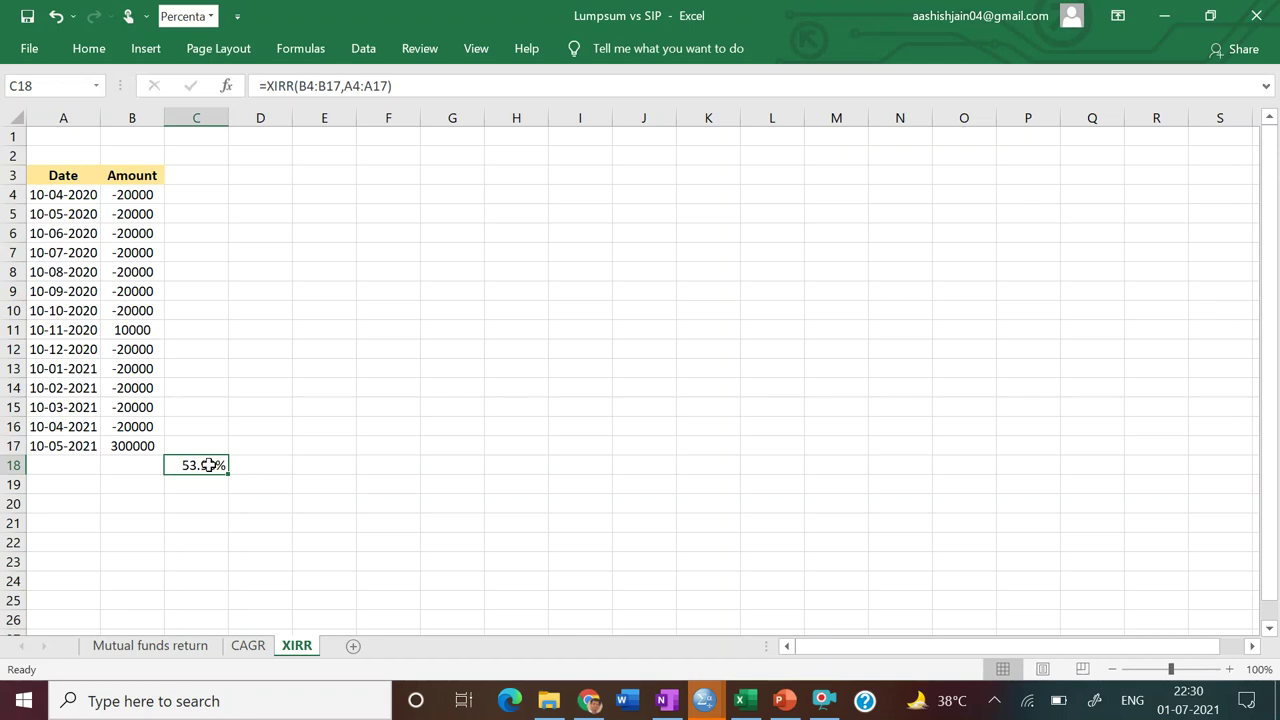
- Set the 10-11-2020 amount in B11 to -50000 and check the XIRR result in C18
{"action": "left_click", "coordinate": [140, 325]}
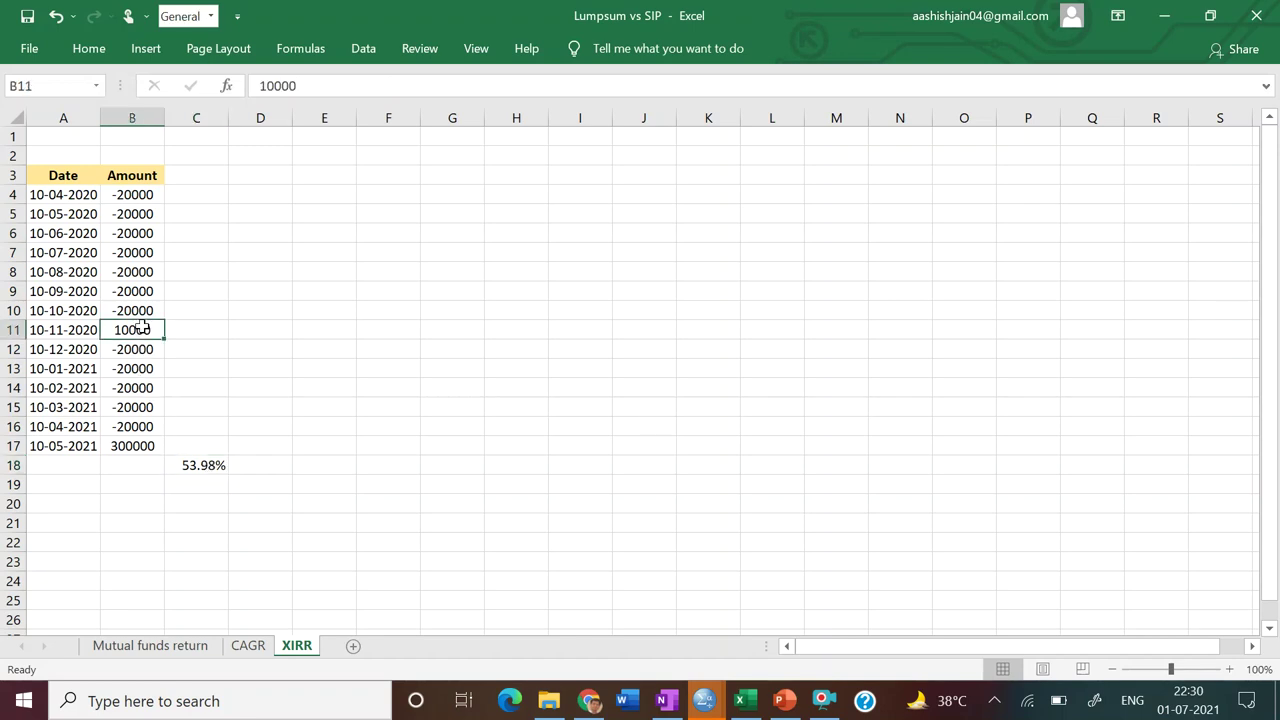
{"action": "type", "text": "-50000"}
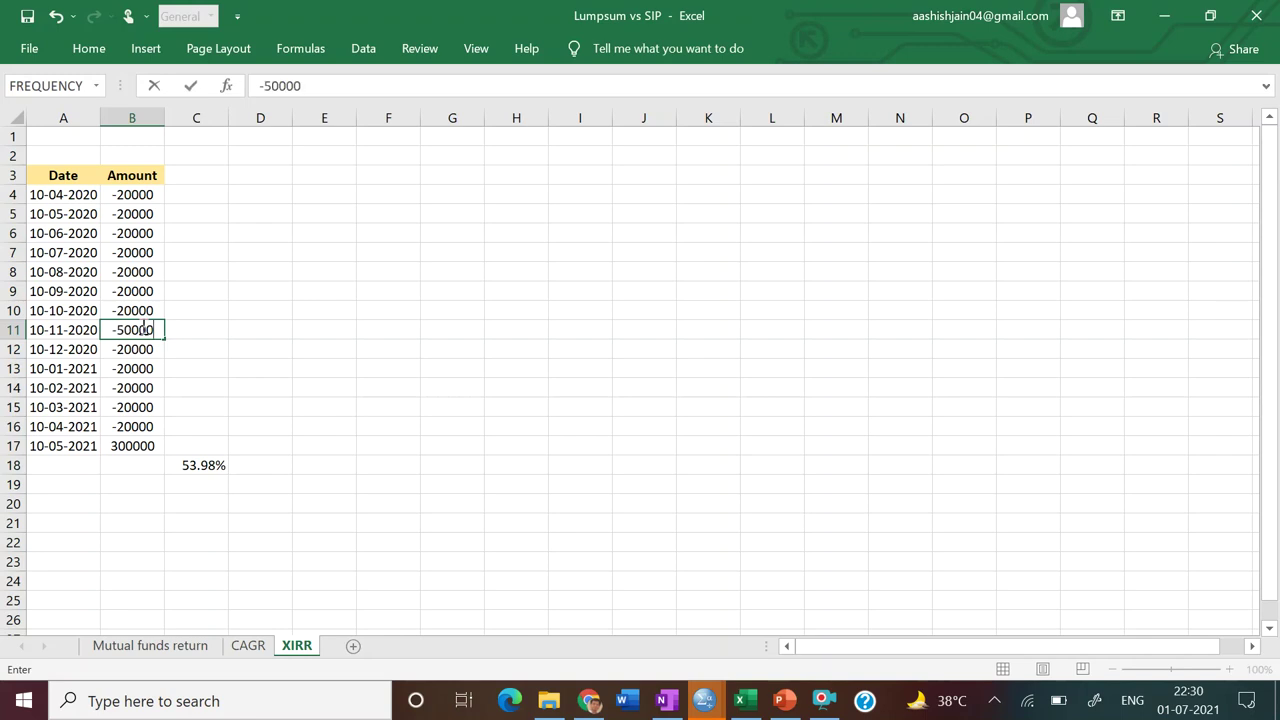
{"action": "key", "text": "Return"}
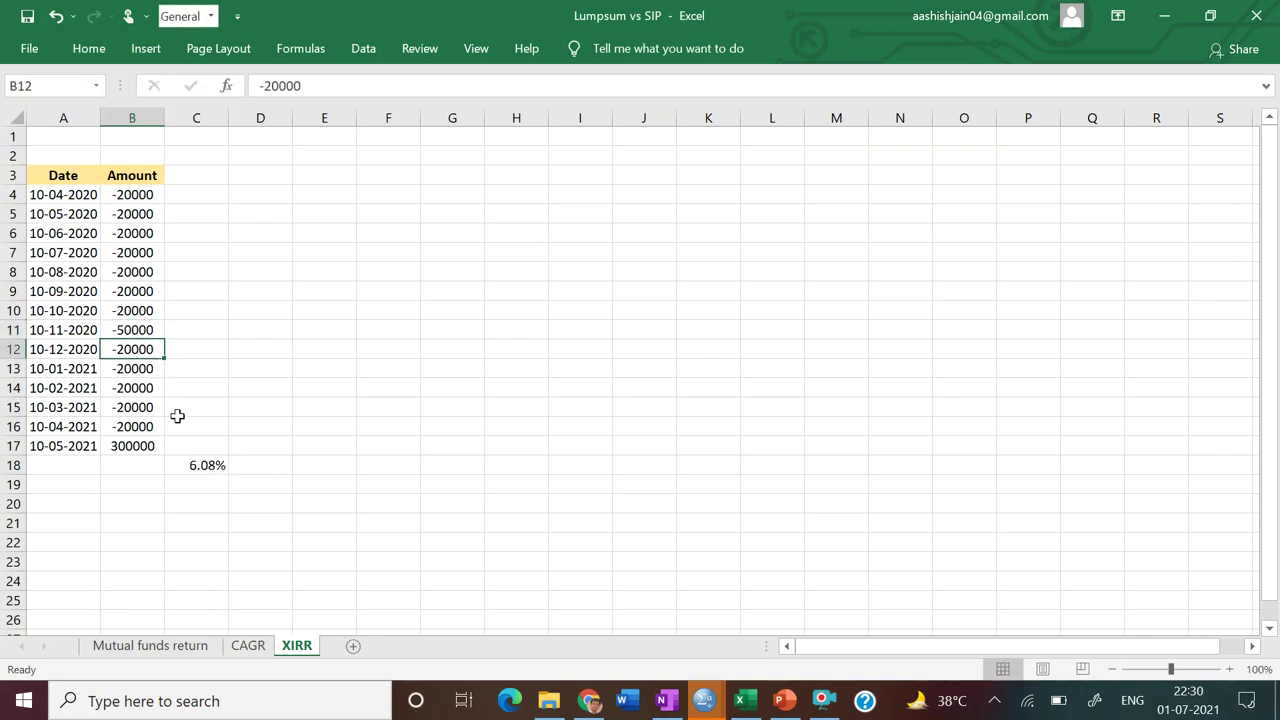
{"action": "left_click", "coordinate": [196, 467]}
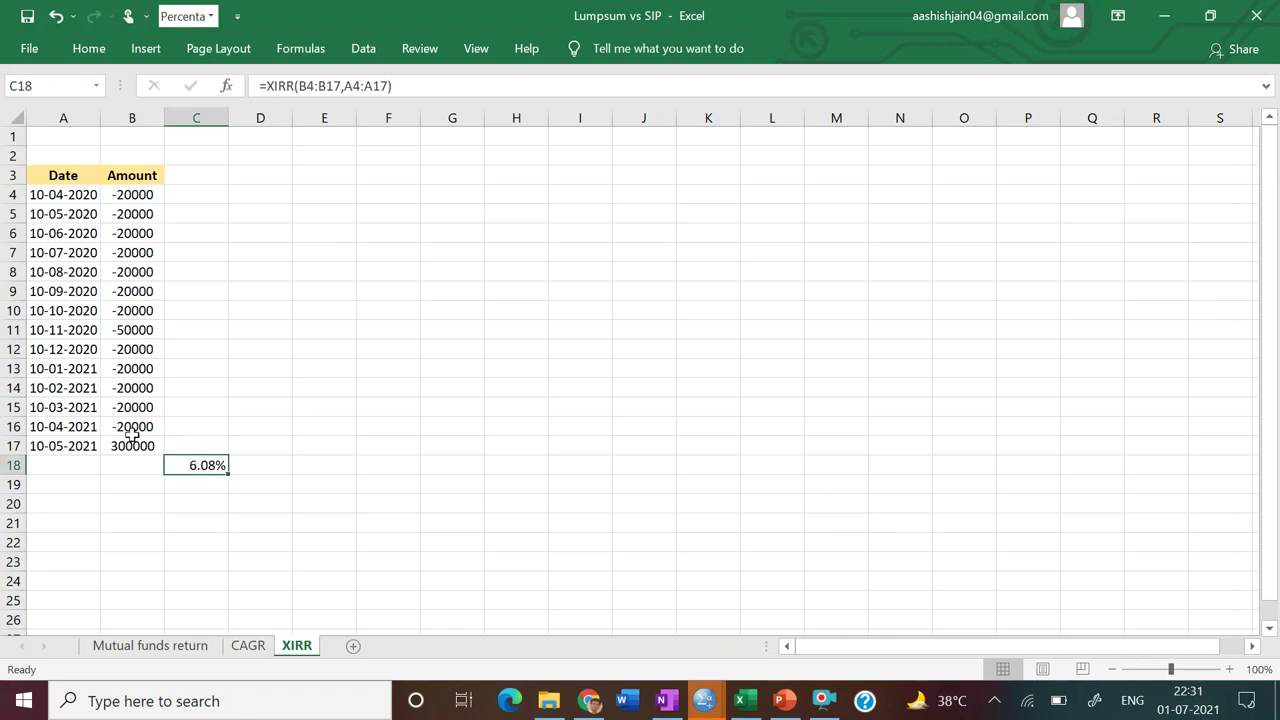
- Set the 10-11-2020 amount in B11 to 0 and check the XIRR result in C18
{"action": "left_click", "coordinate": [140, 329]}
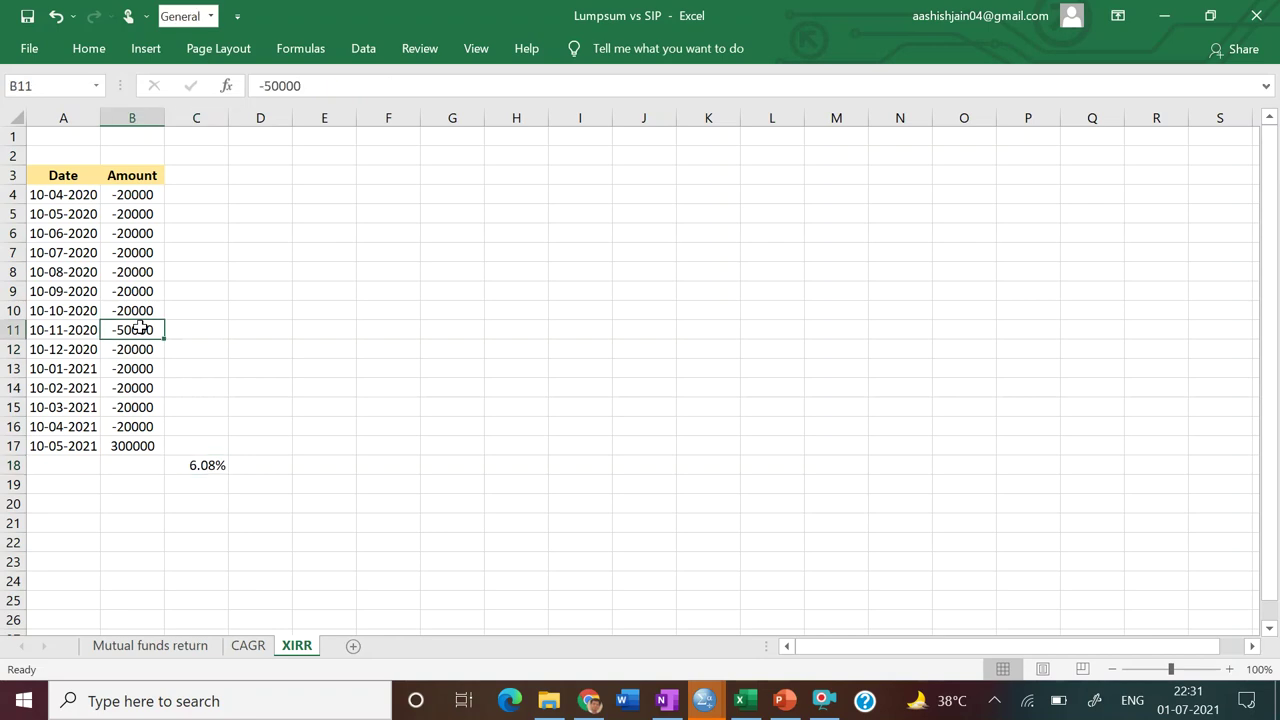
{"action": "key", "text": "BackSpace"}
{"action": "type", "text": "0"}
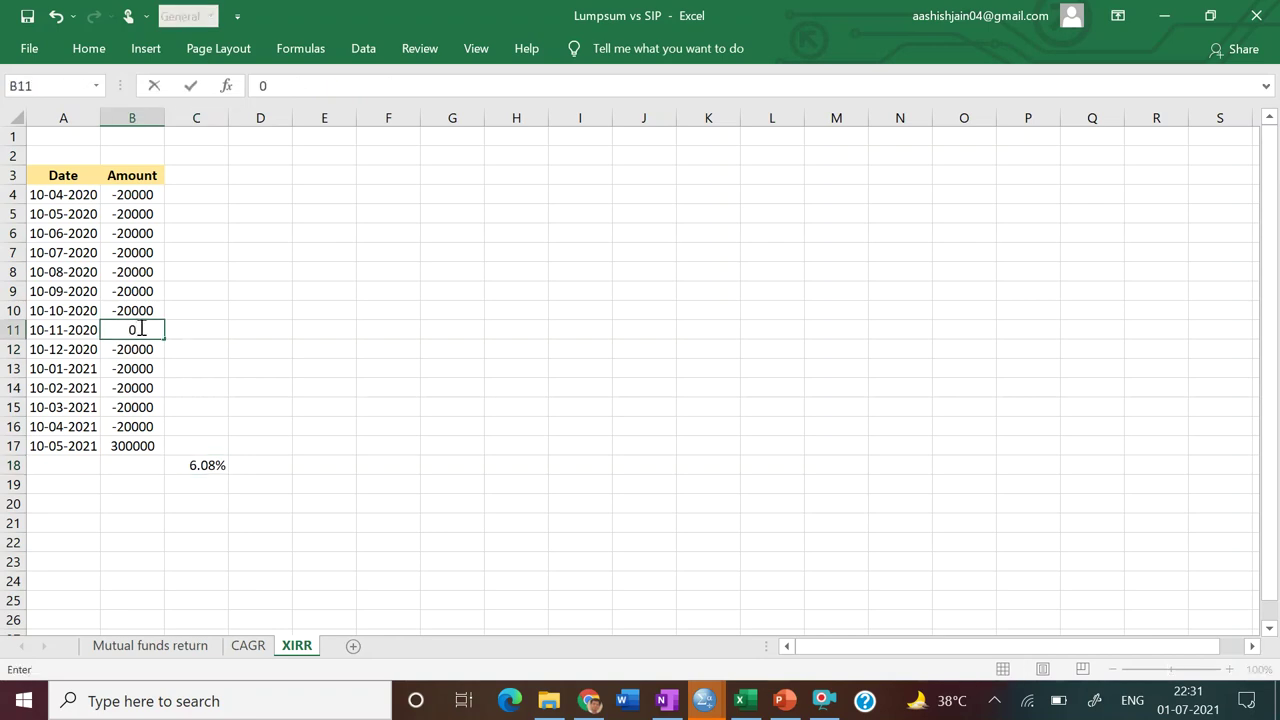
{"action": "key", "text": "Return"}
{"action": "left_click", "coordinate": [195, 465]}
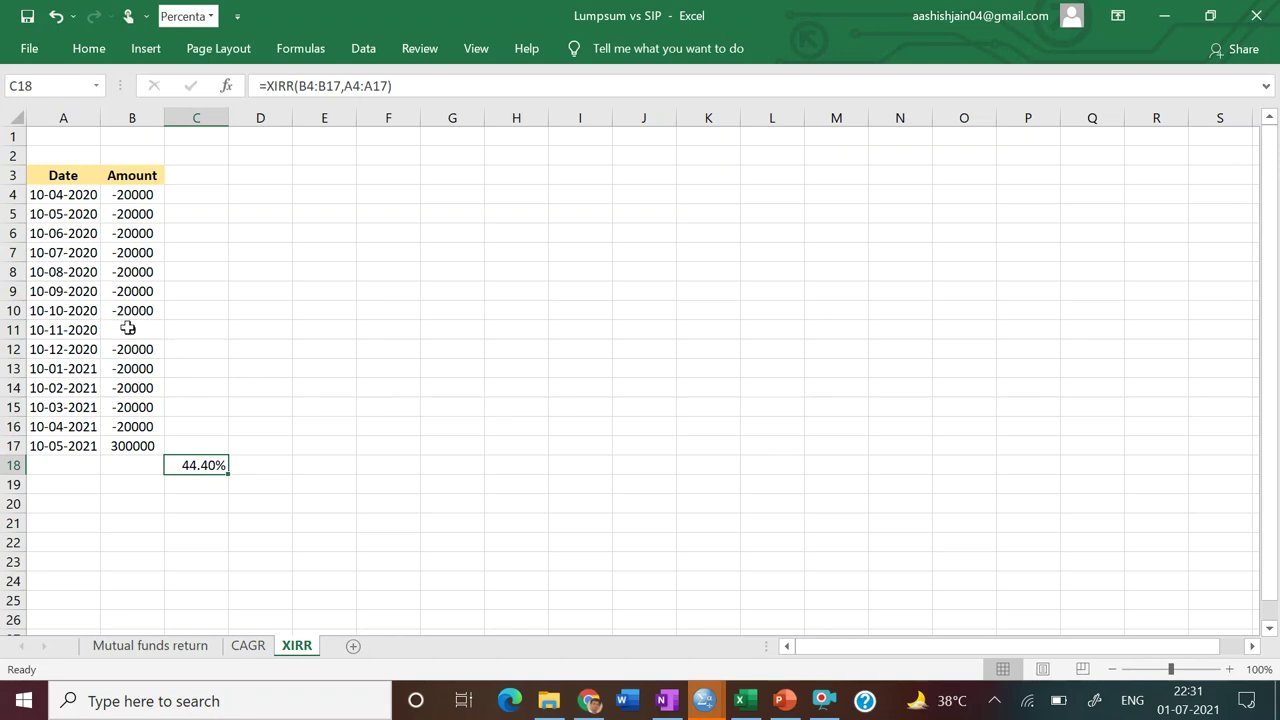
{"action": "left_click", "coordinate": [128, 528]}
{"action": "key", "text": "super"}
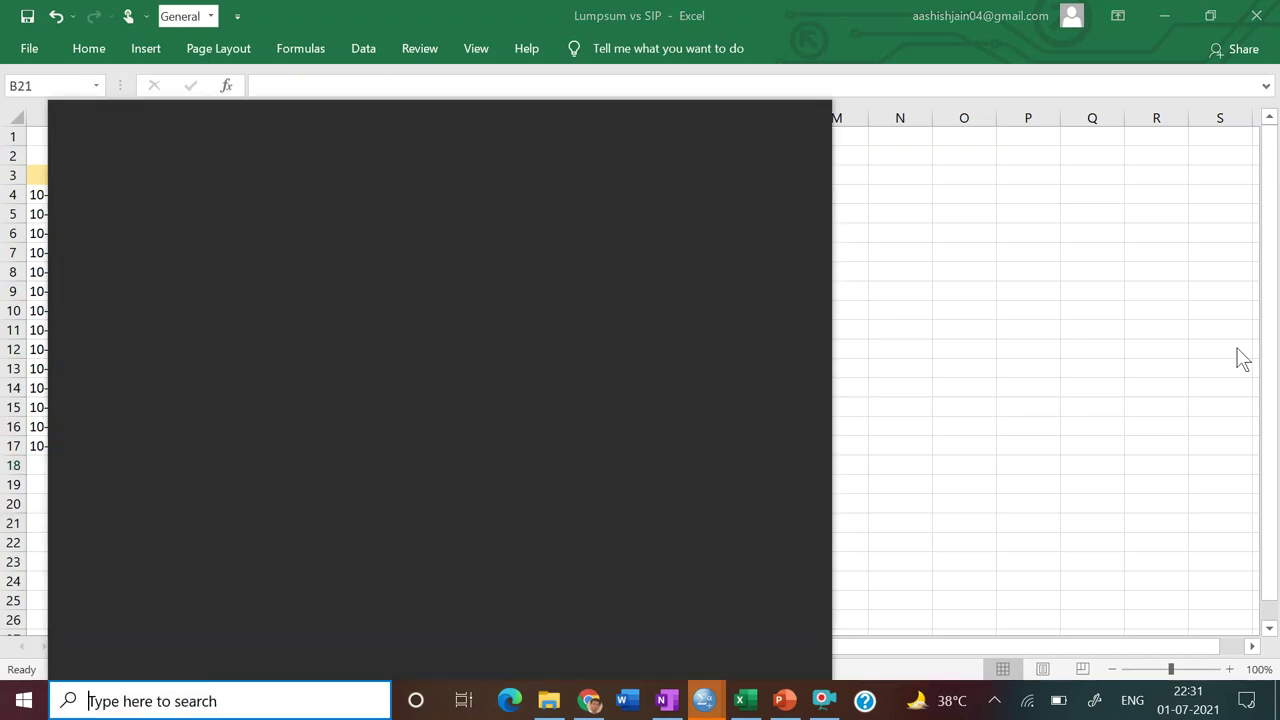
{"action": "key", "text": "Escape"}
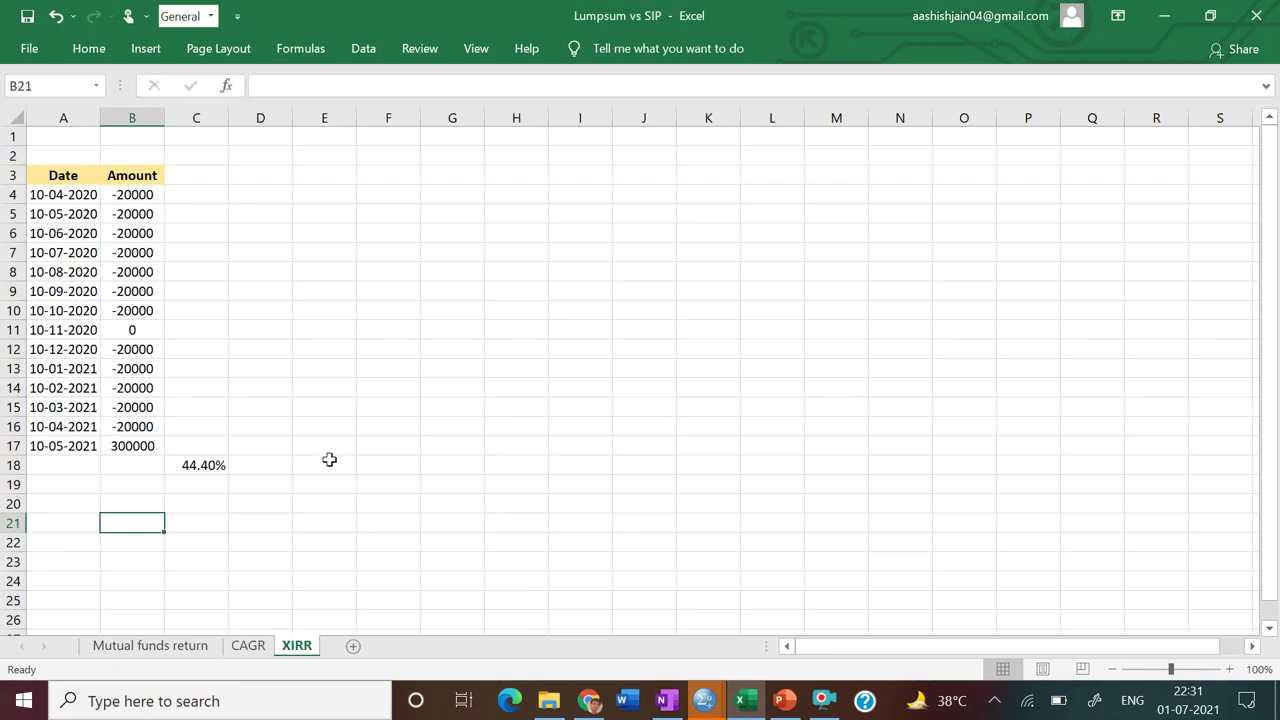
- Set the 10-05-2020 amount in B5 to -10000 and the 10-06-2020 amount in B6 to -13000
{"action": "left_click", "coordinate": [137, 193]}
{"action": "left_click", "coordinate": [144, 213]}
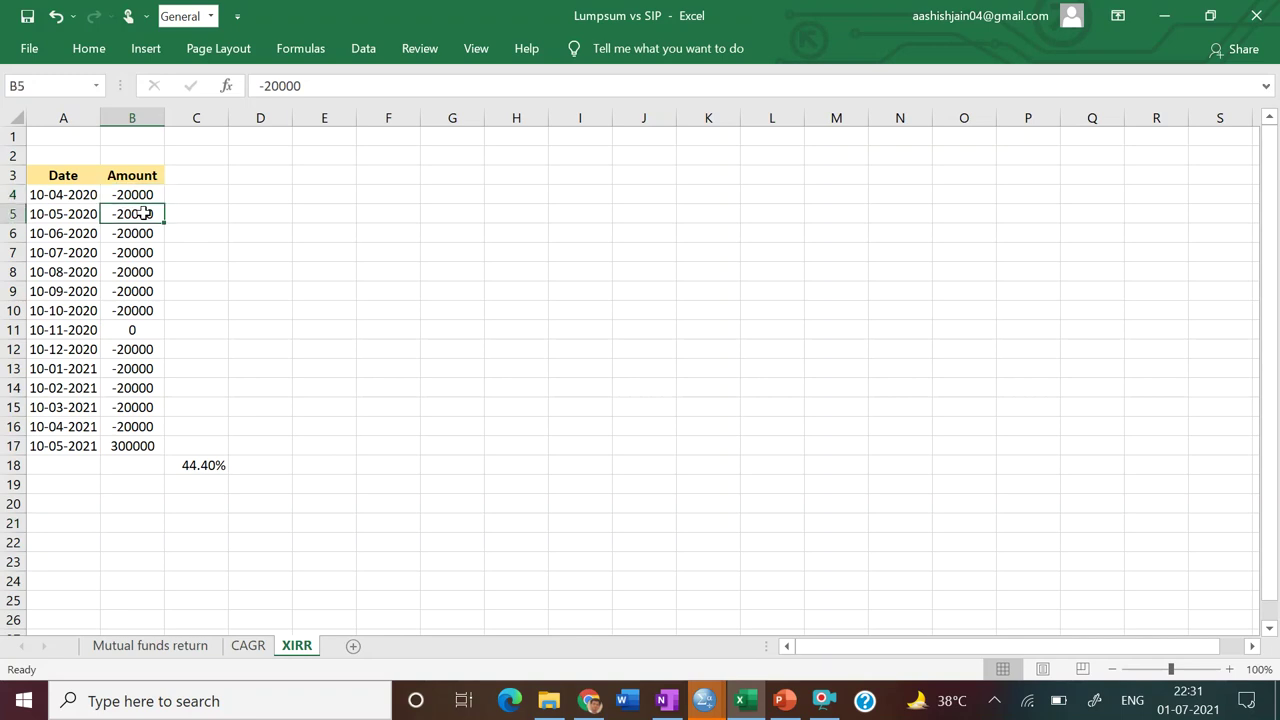
{"action": "type", "text": "-10000"}
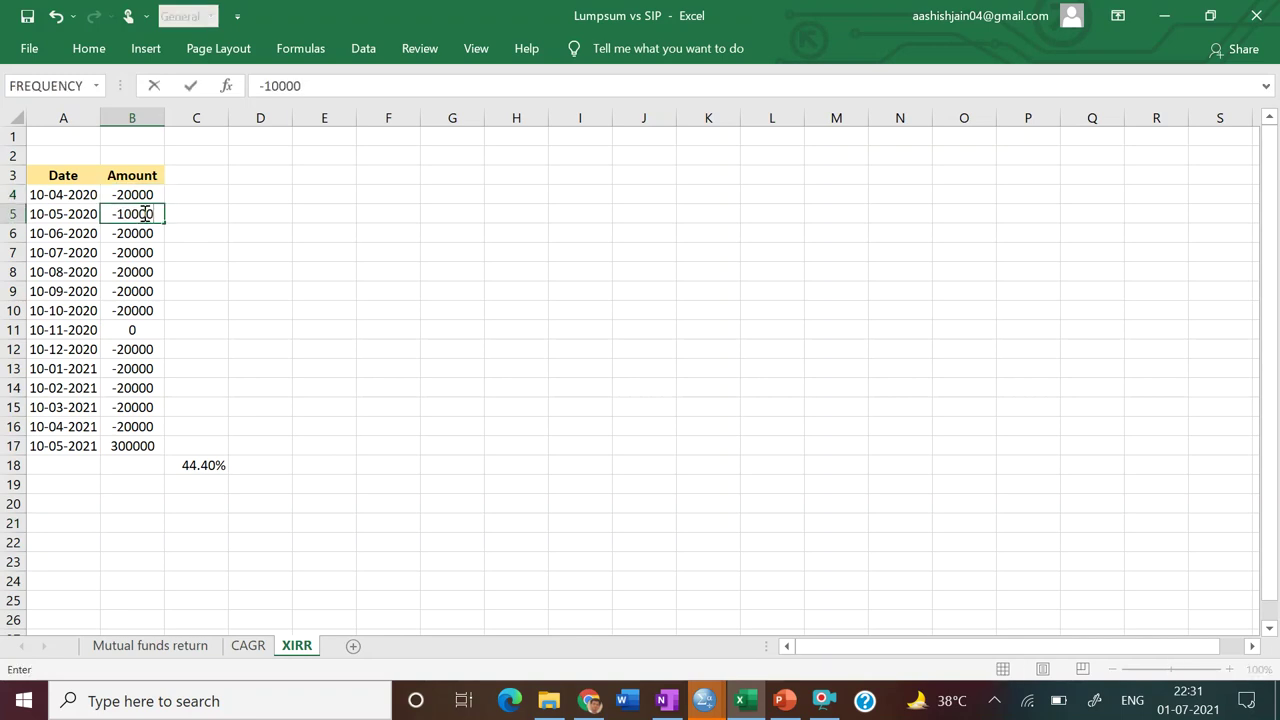
{"action": "key", "text": "Return"}
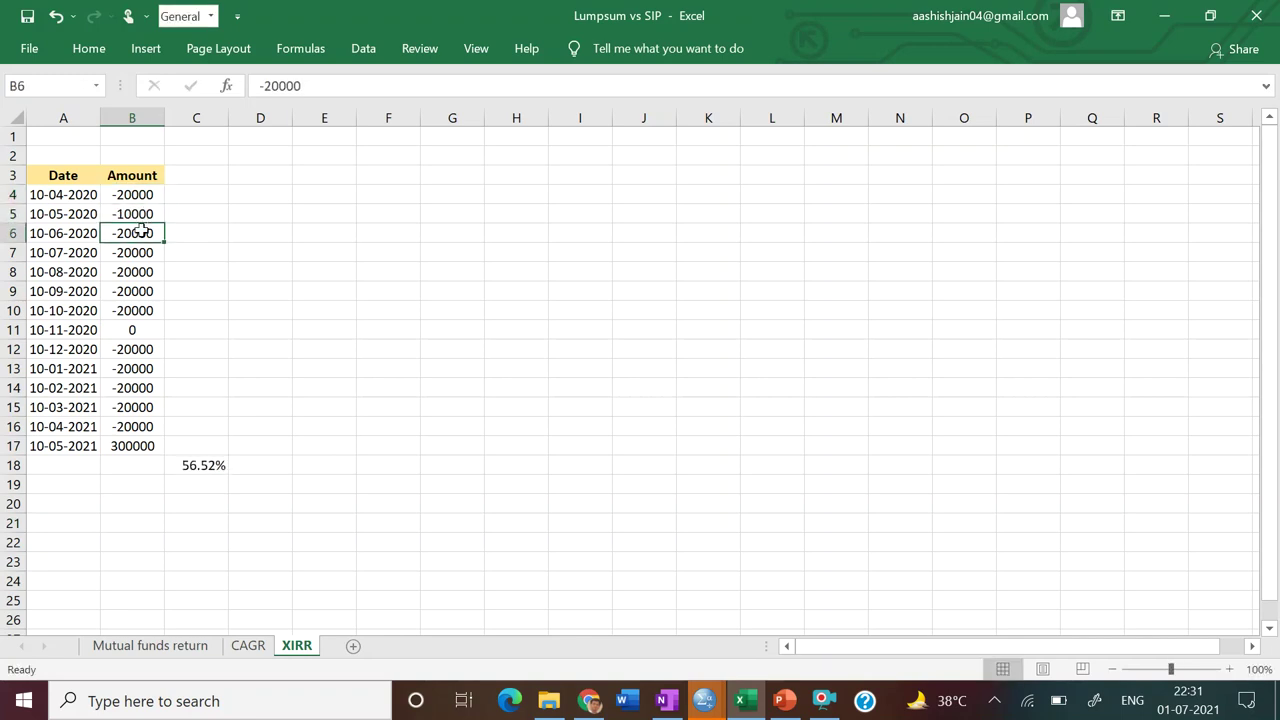
{"action": "type", "text": "-13000"}
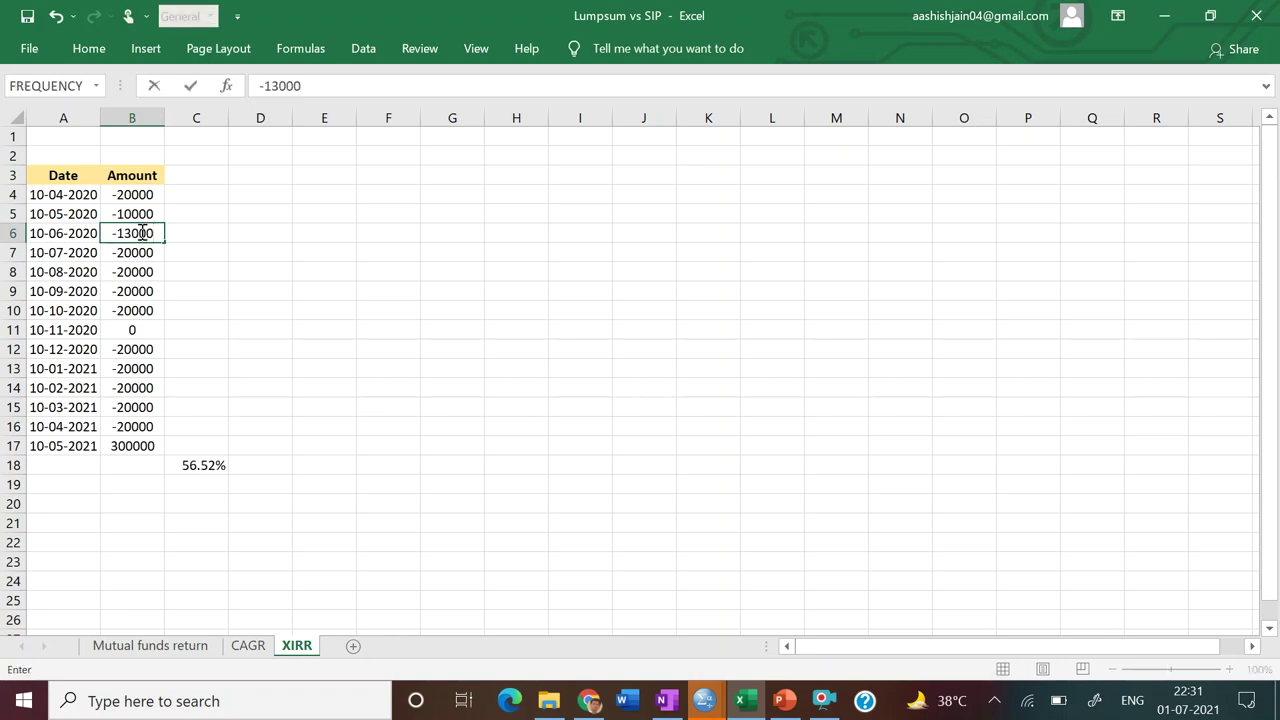
{"action": "key", "text": "Return"}
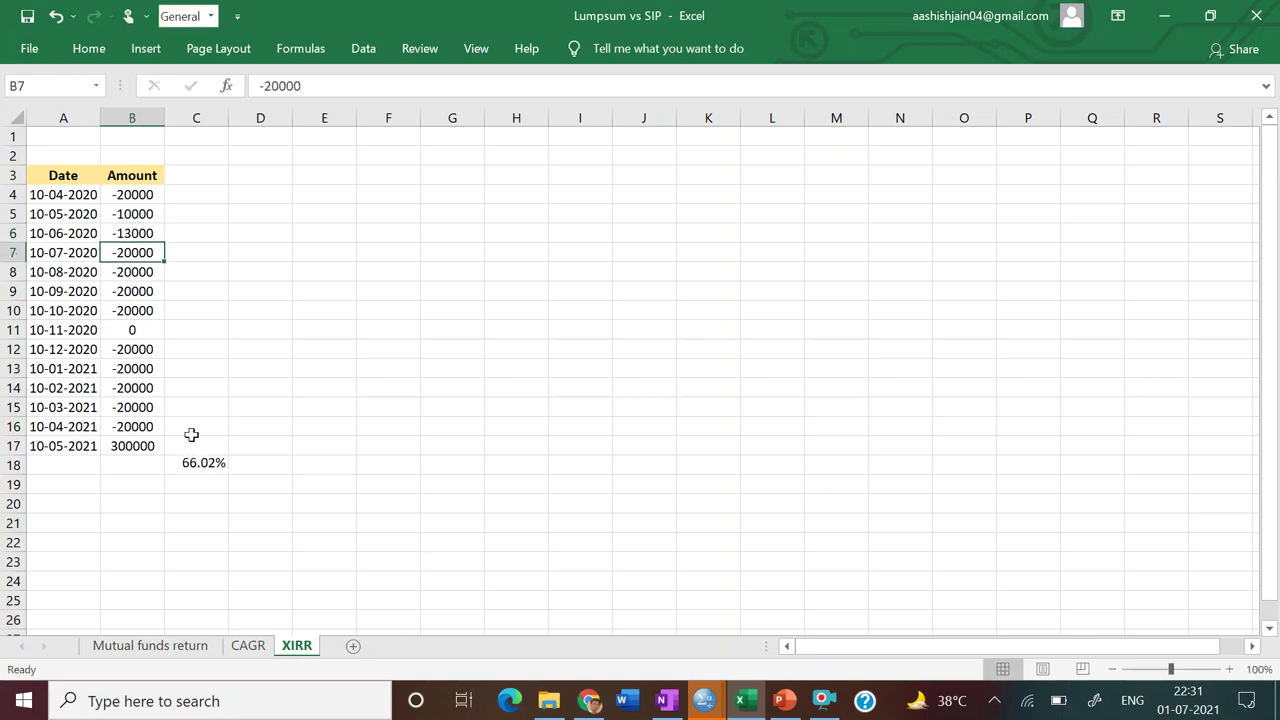
{"action": "left_click", "coordinate": [192, 444]}
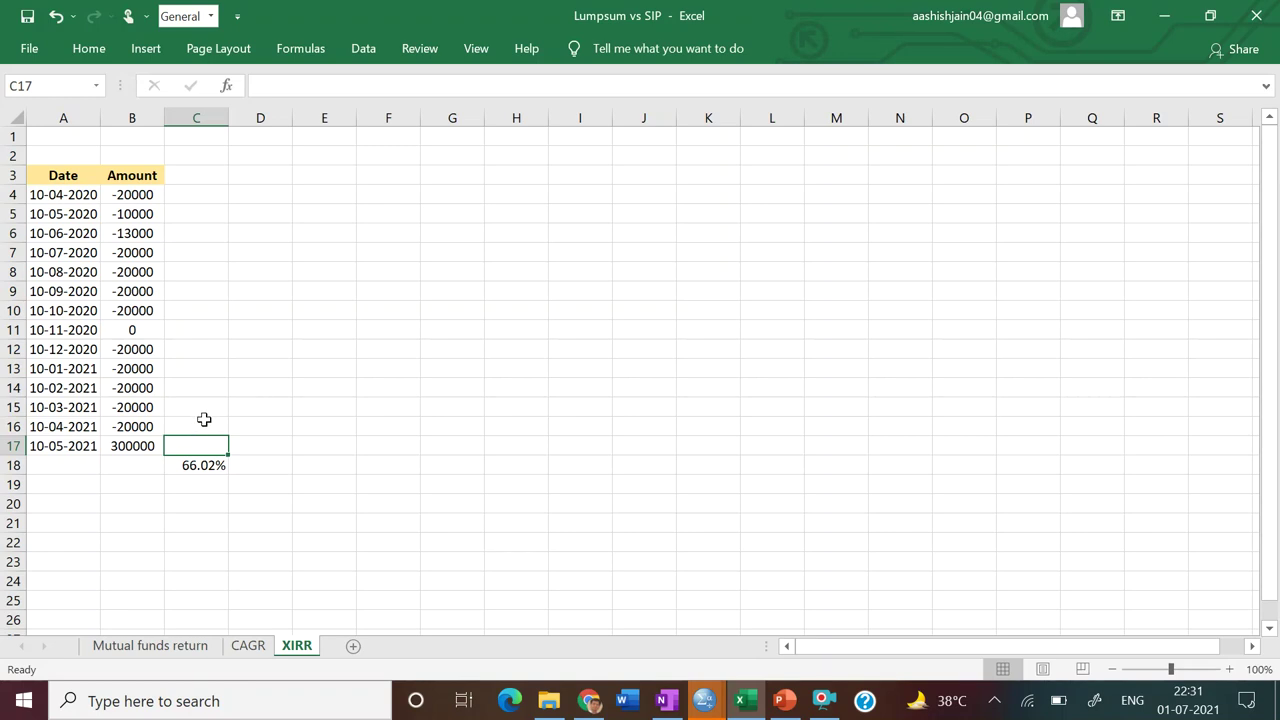
{"action": "left_click", "coordinate": [221, 501]}
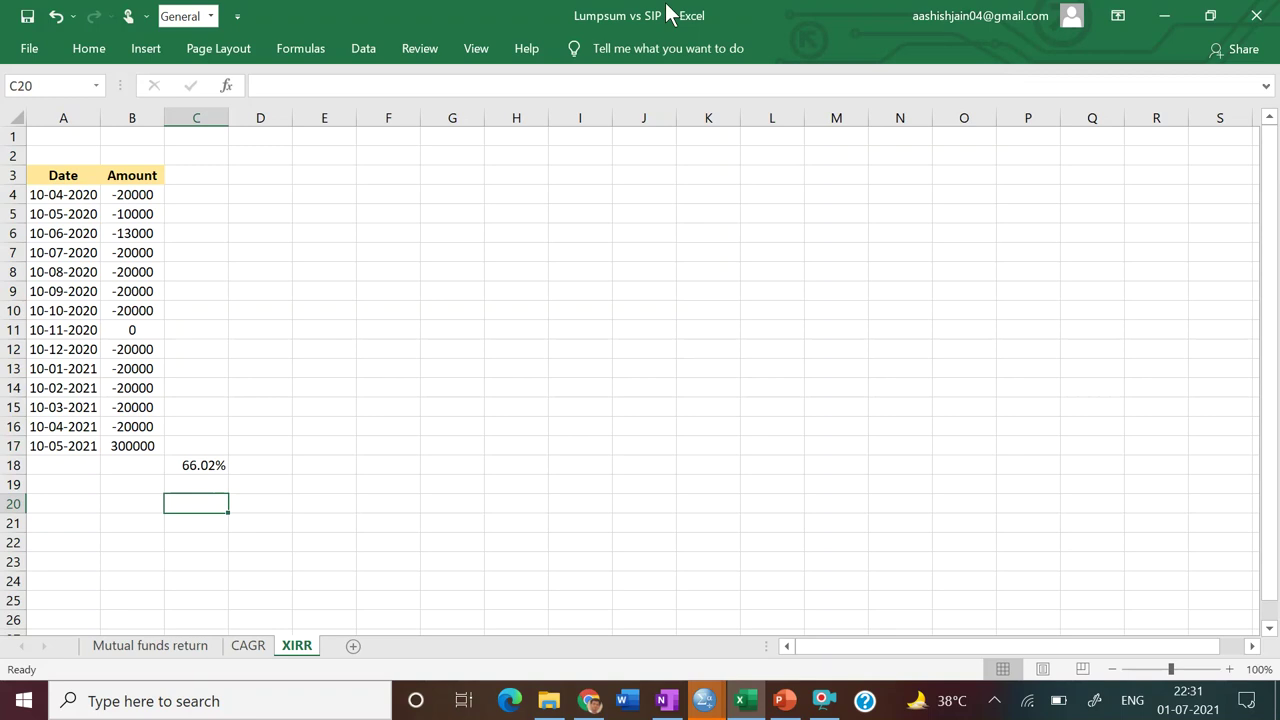
{"action": "left_click", "coordinate": [648, 372]}
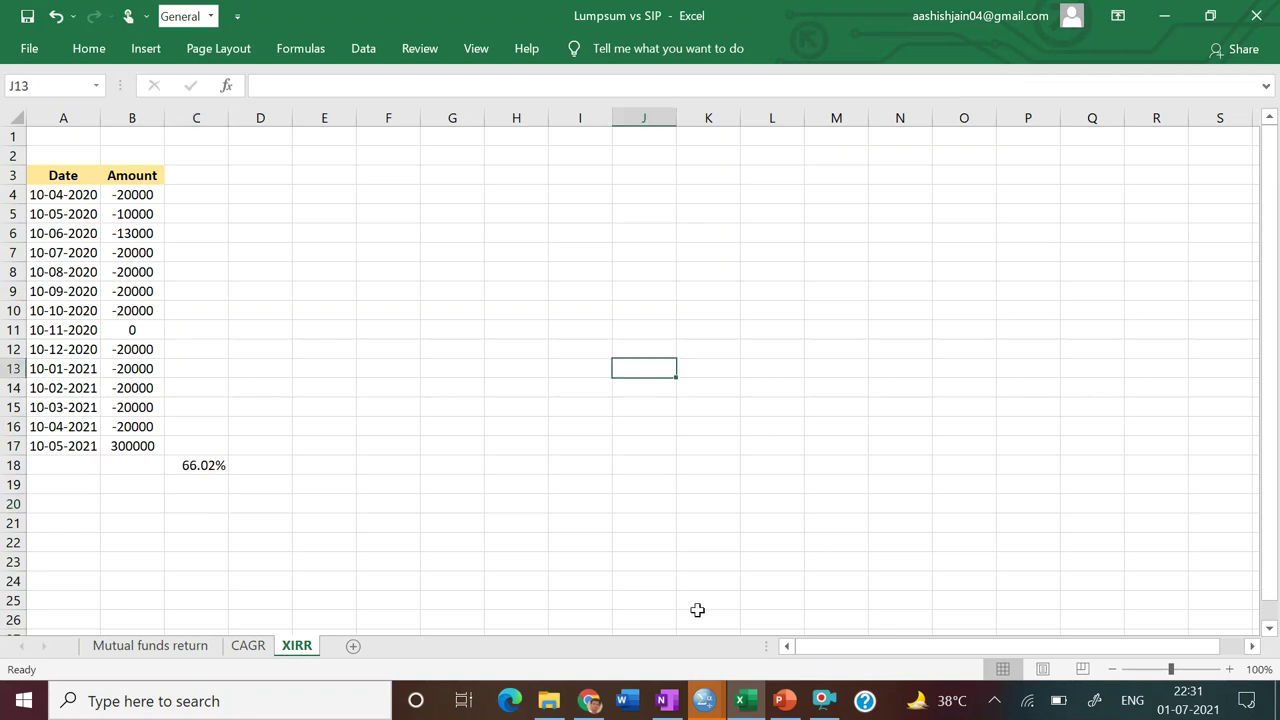